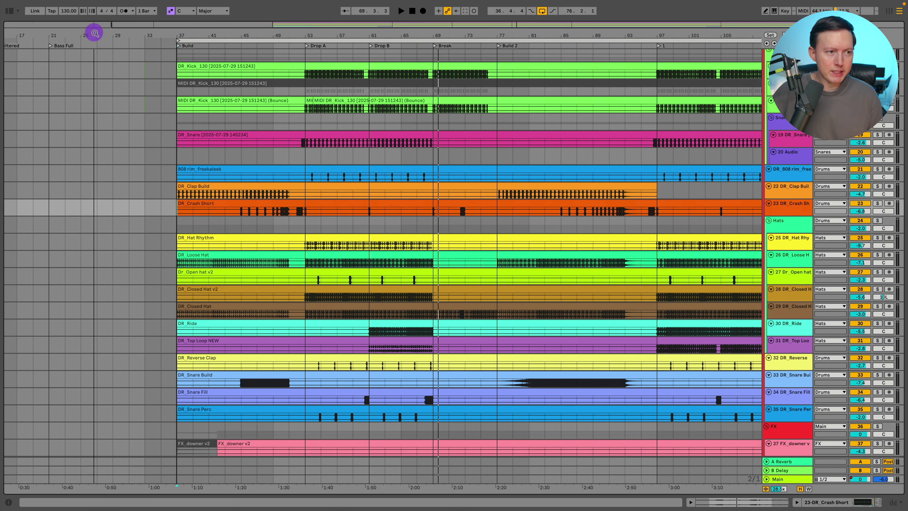
- Look over the full arrangement, from the reference and bass tracks down through the drum tracks and across the song sections
scroll(62, 58, left, 5)
scroll(143, 107, up, 10)
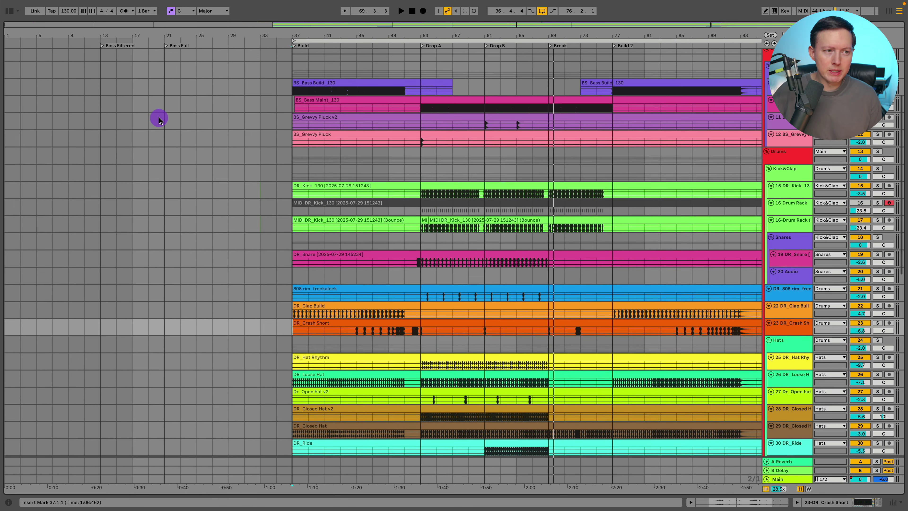
drag(180, 32, 180, 25)
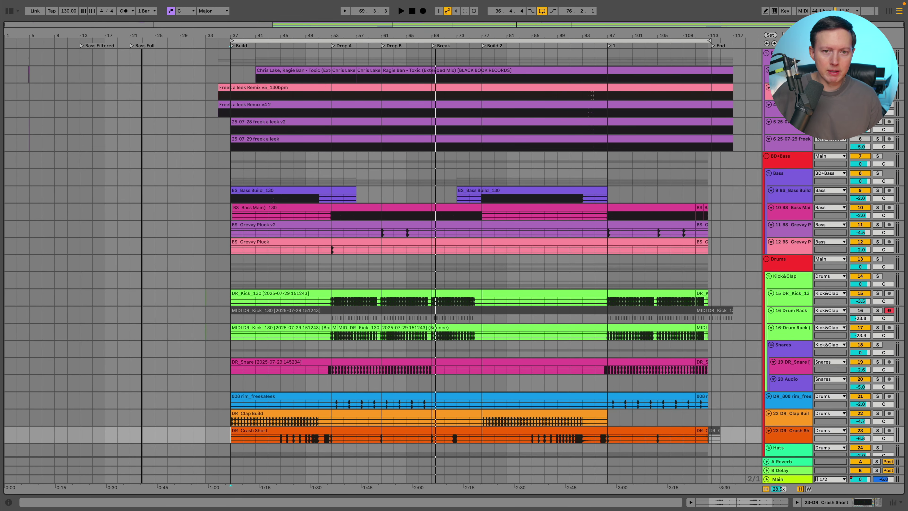
drag(733, 37, 733, 36)
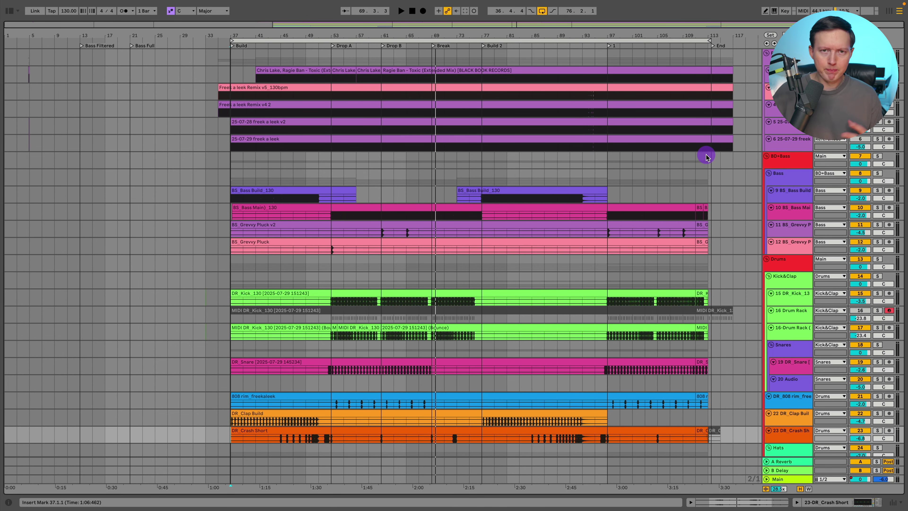
scroll(671, 190, down, 10)
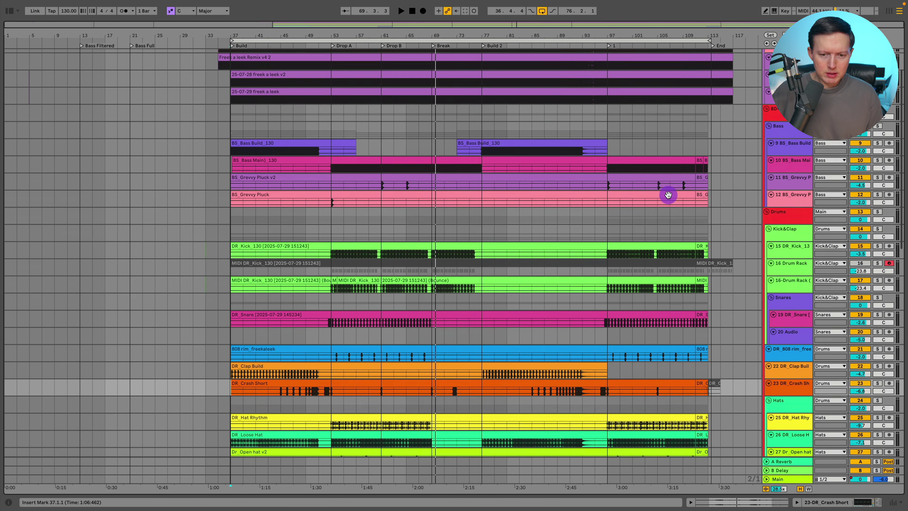
drag(737, 34, 732, 37)
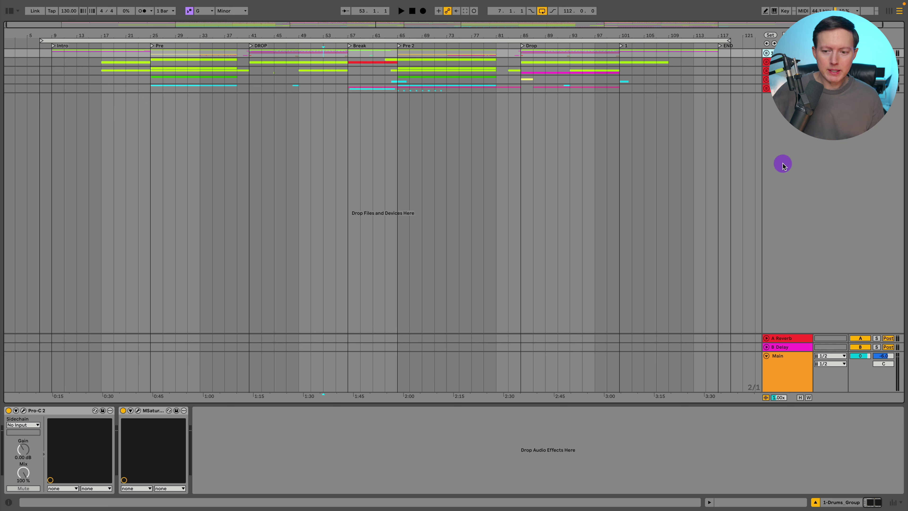
- Show the automation lane of the Endless Smile Intensity parameter on the Main track
click(779, 372)
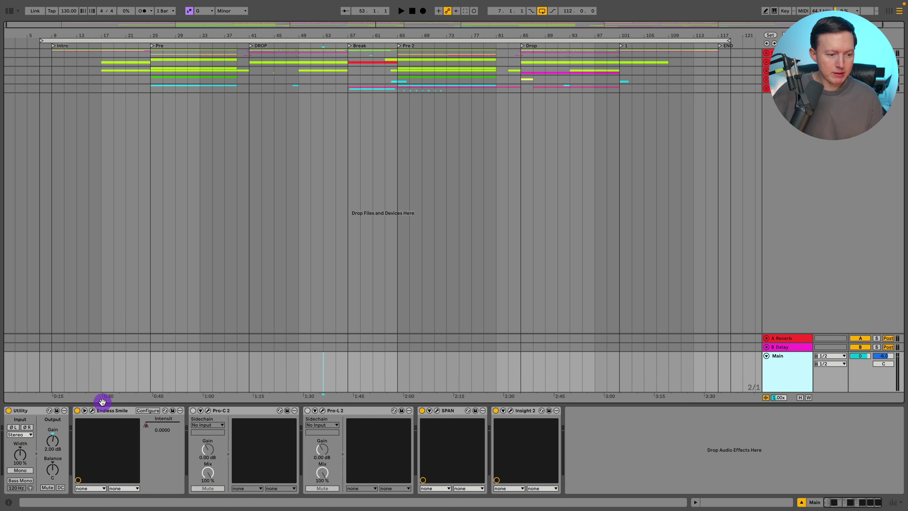
key(a)
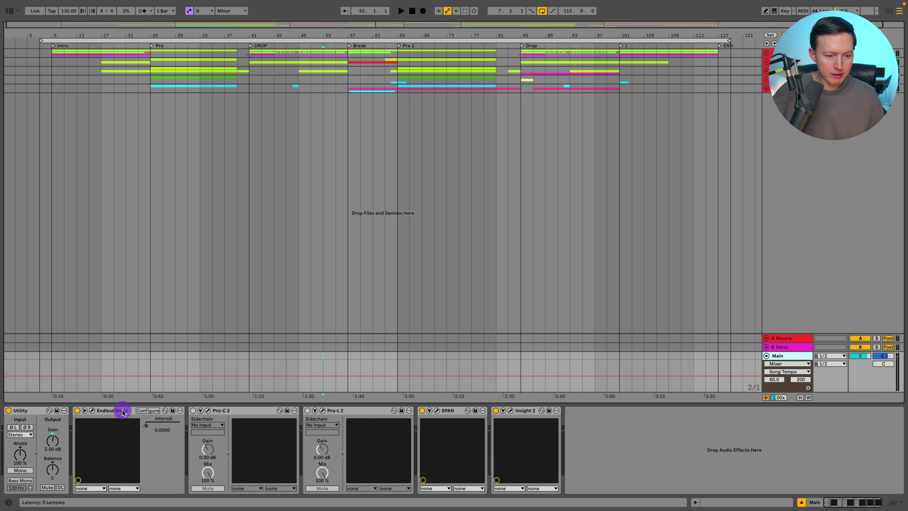
right_click(159, 428)
click(180, 431)
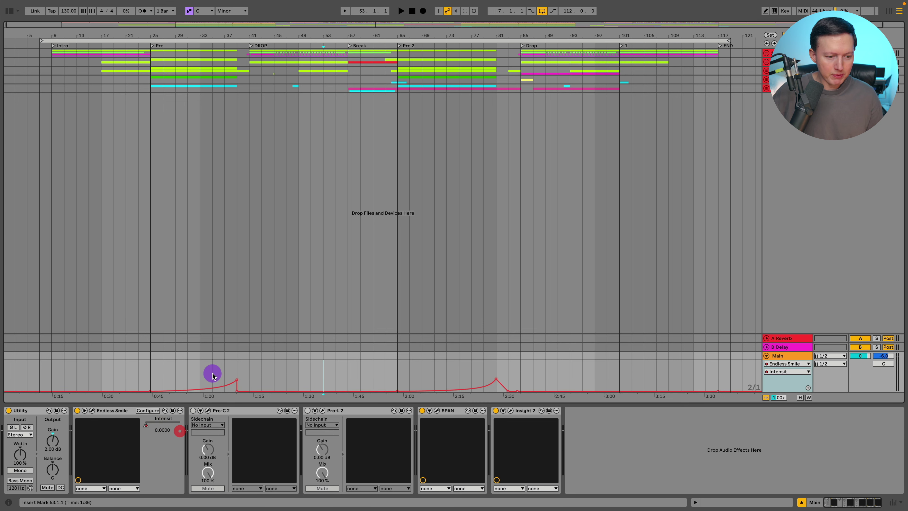
- Examine the Intensity ramp between bars 35 and 39, and view the Endless Smile plugin at bar 37
drag(216, 368, 241, 369)
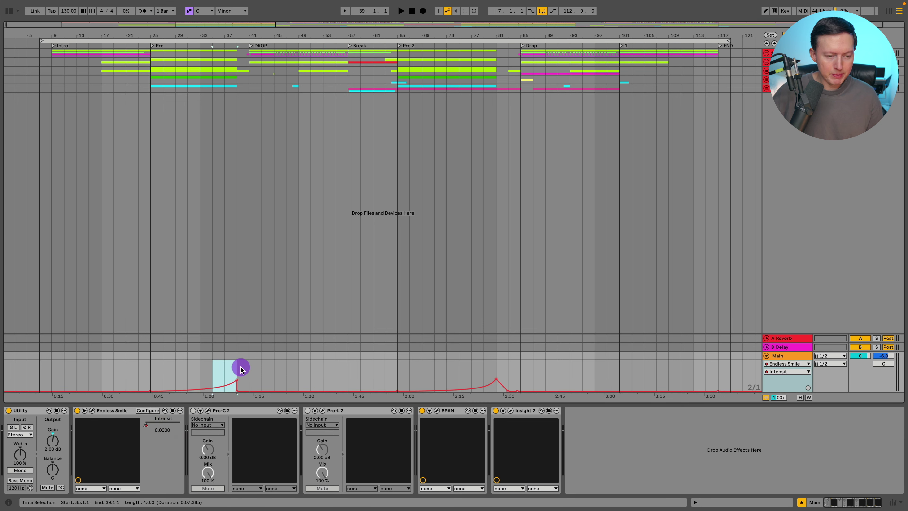
click(225, 369)
click(92, 411)
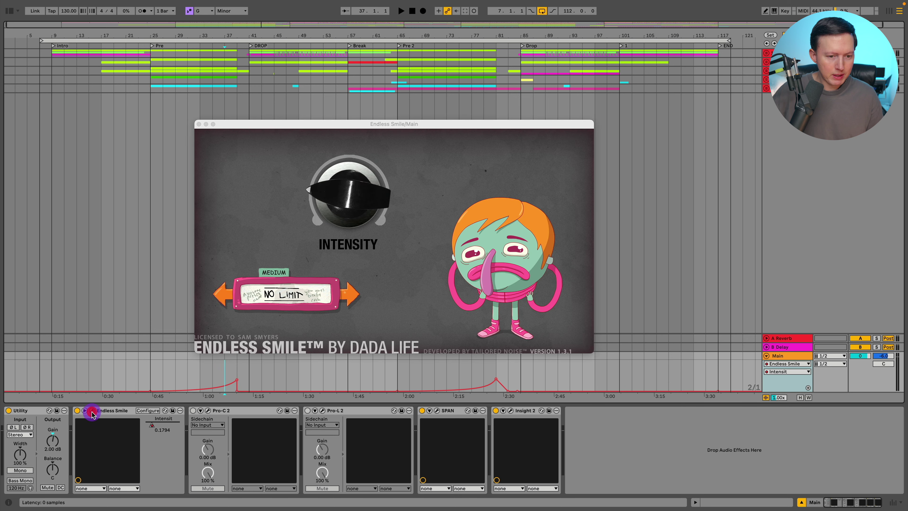
click(198, 125)
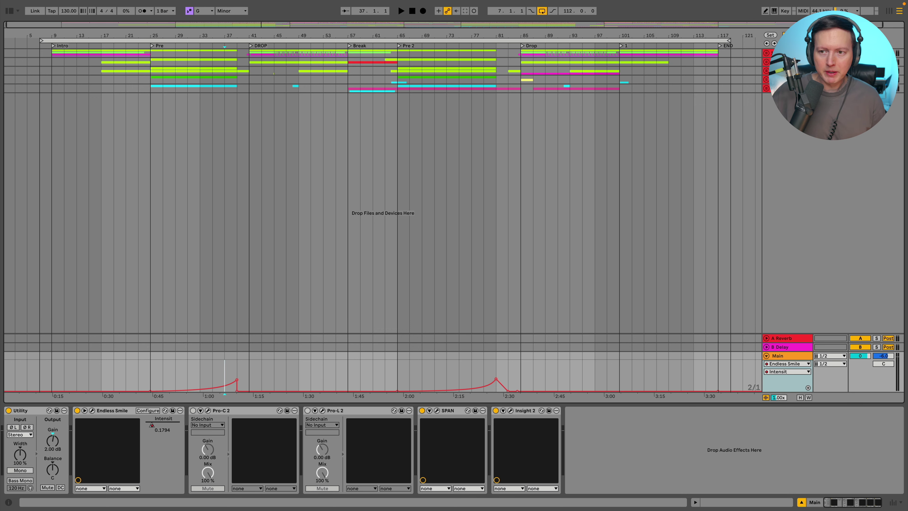
- Expand the drums group and play the drop from bar 41, with the DR_Kick track selected
click(766, 54)
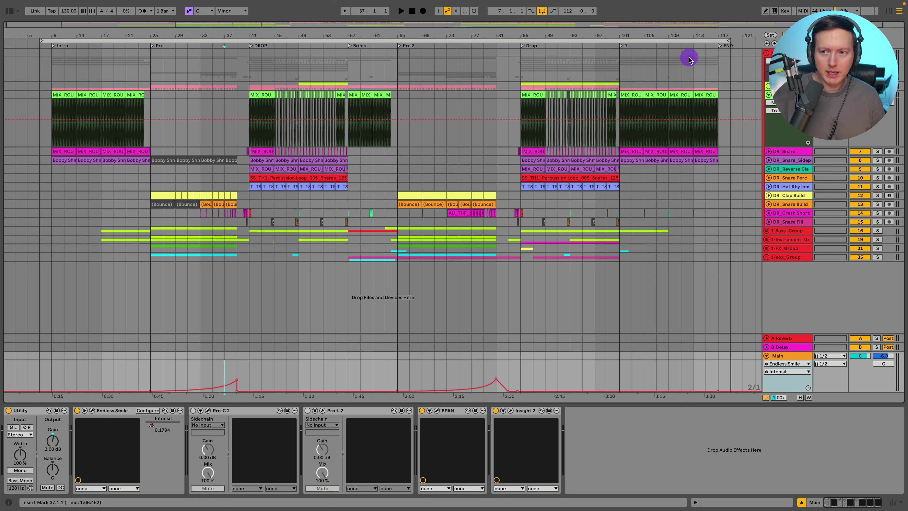
click(772, 54)
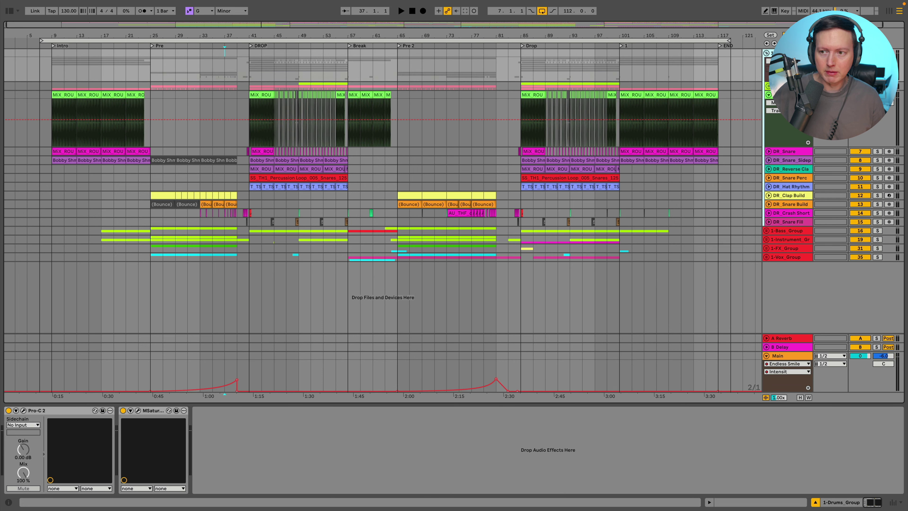
click(156, 97)
click(248, 101)
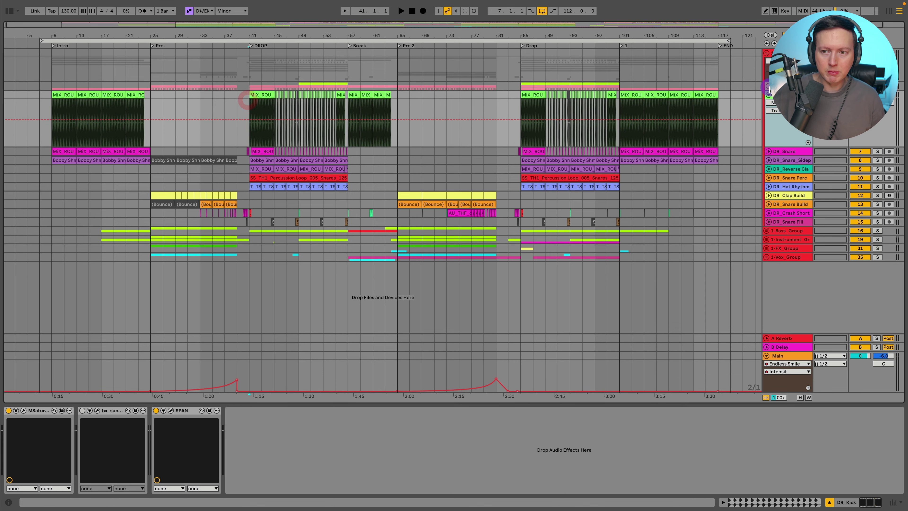
key(space)
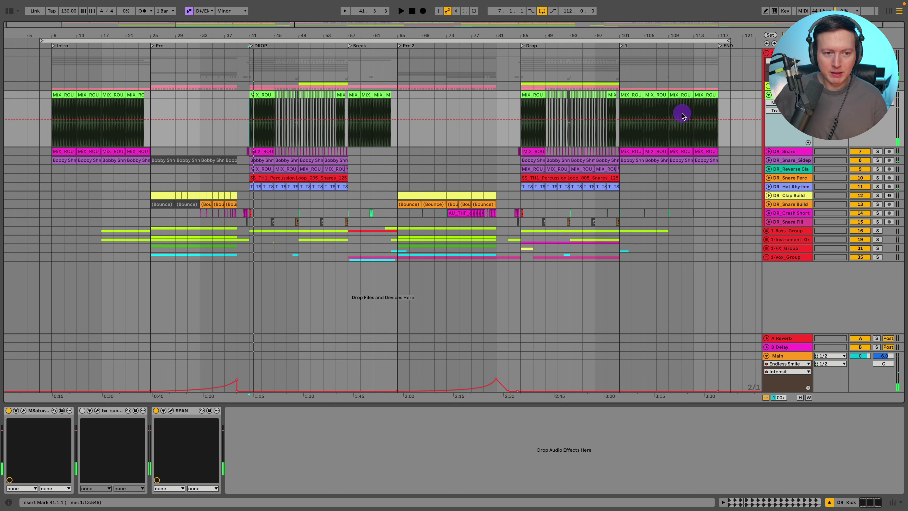
key(space)
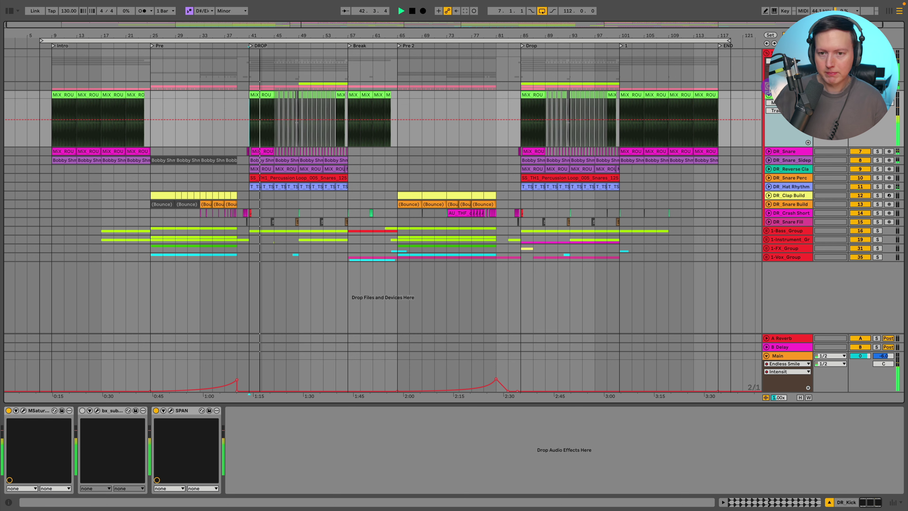
drag(288, 35, 287, 39)
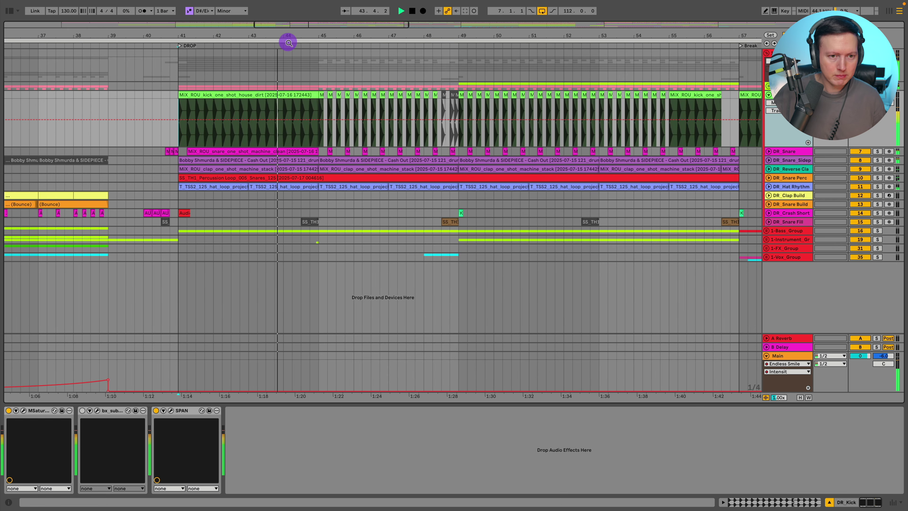
- Unfold the tracks inside the hat group and hide the automation lanes
alt+click(768, 87)
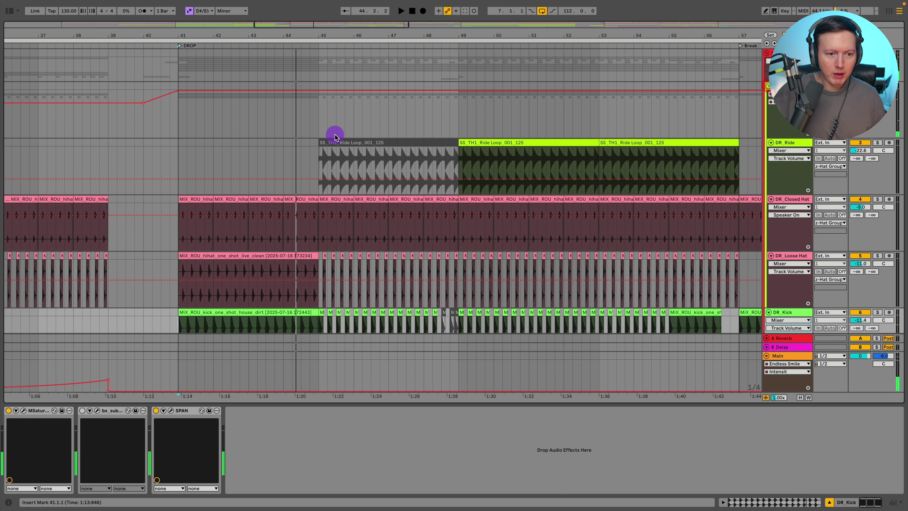
scroll(335, 136, down, 4)
key(a)
drag(316, 35, 316, 28)
scroll(737, 134, up, 3)
click(883, 65)
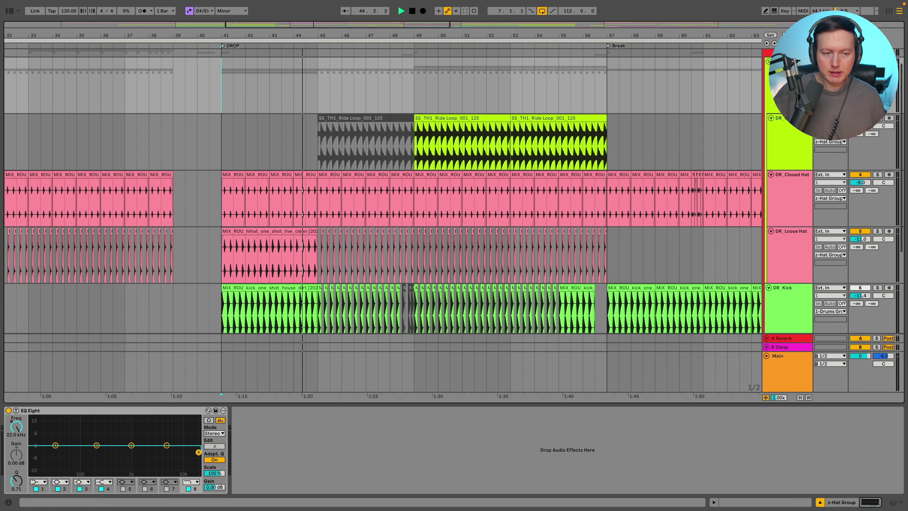
- Play the drop from the deactivated ride loop at bar 45 and from the active ride loop at bar 49
click(316, 141)
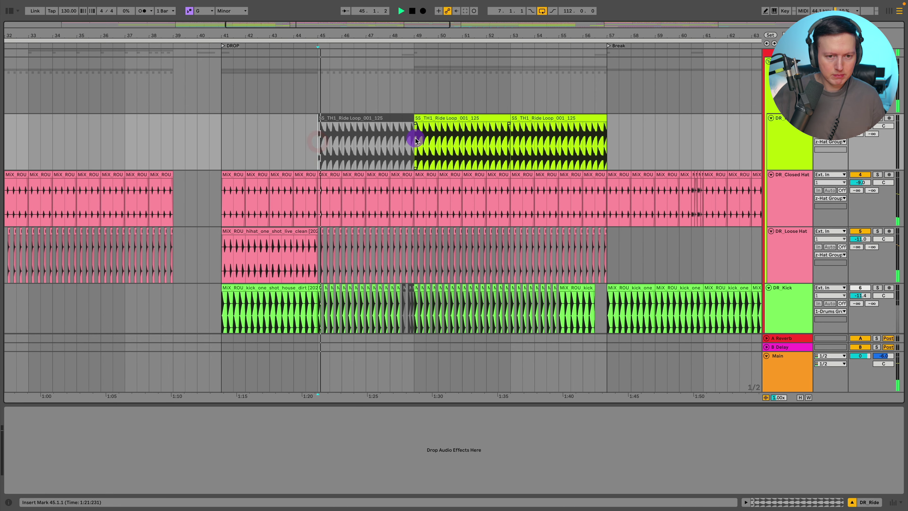
click(415, 140)
drag(435, 35, 435, 29)
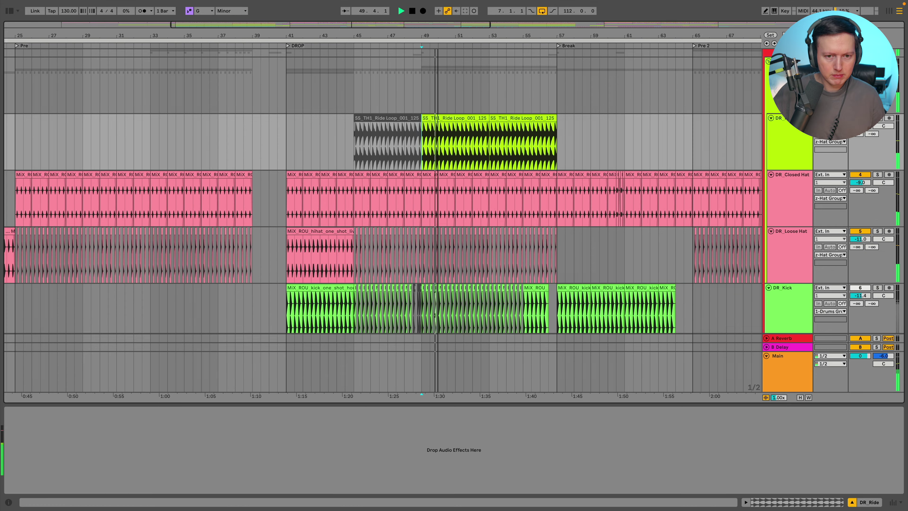
scroll(470, 171, down, 5)
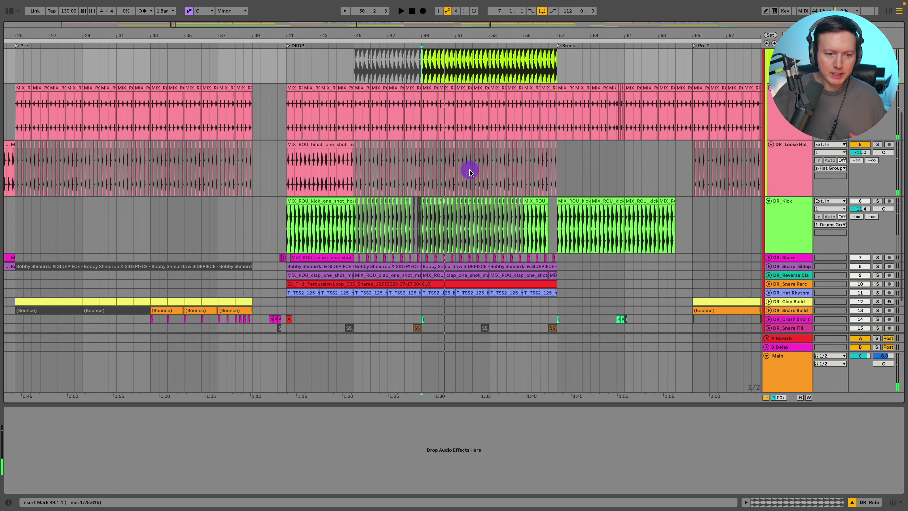
scroll(470, 170, down, 4)
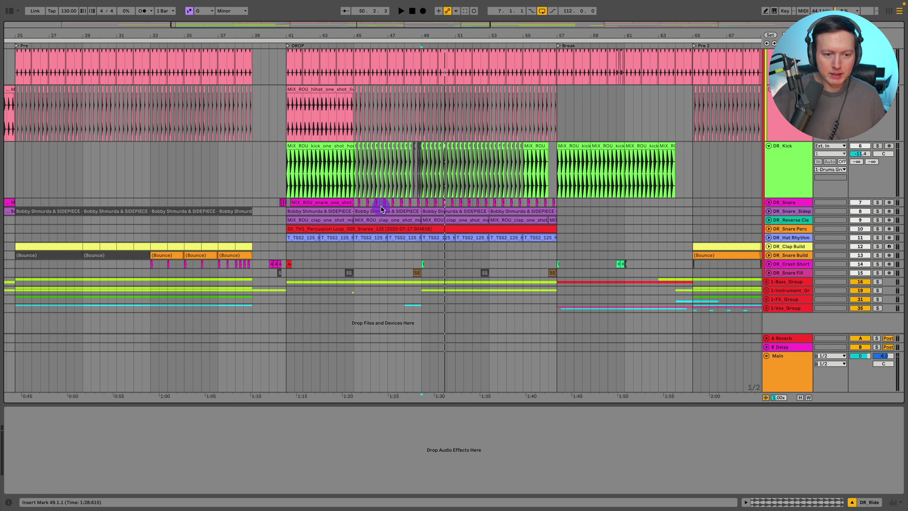
- Show the automation lanes, examine the hat group's filter dip from bar 25 to bar 40, and play from about bar 32
drag(362, 33, 363, 19)
key(a)
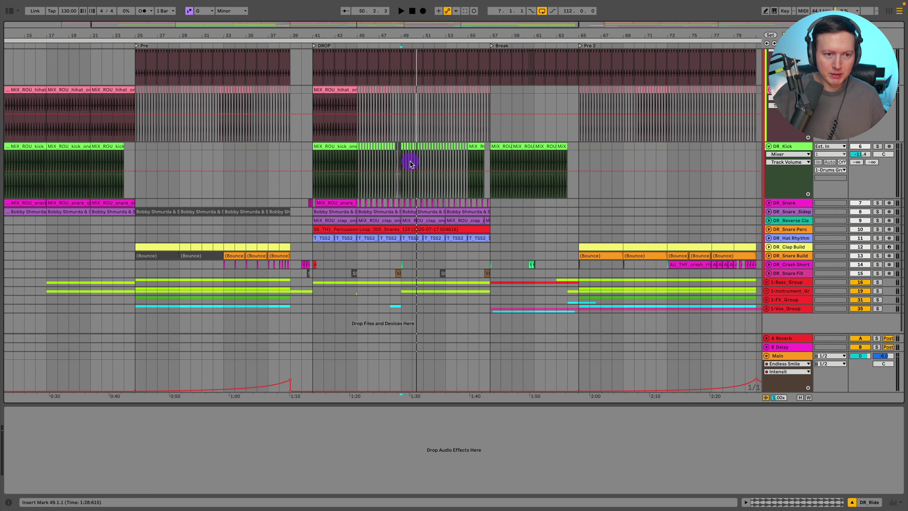
scroll(413, 161, up, 9)
drag(133, 108, 301, 111)
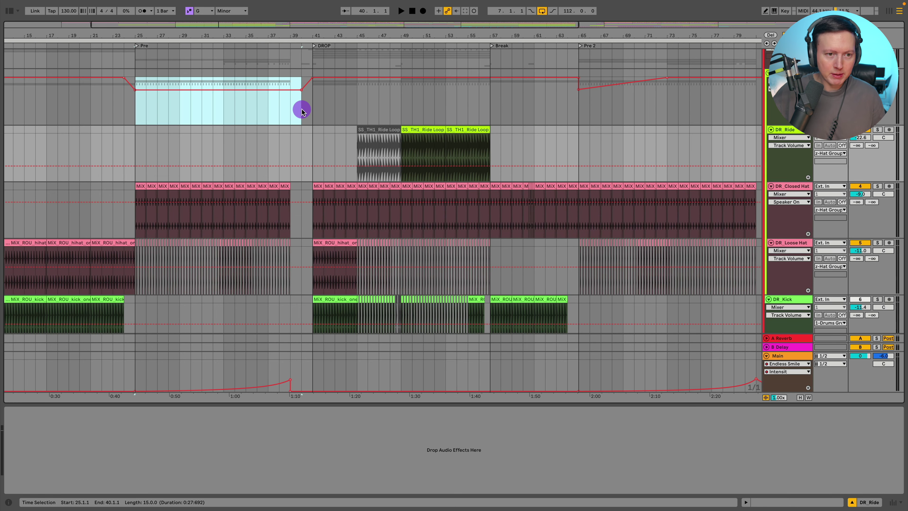
click(310, 109)
click(215, 106)
key(space)
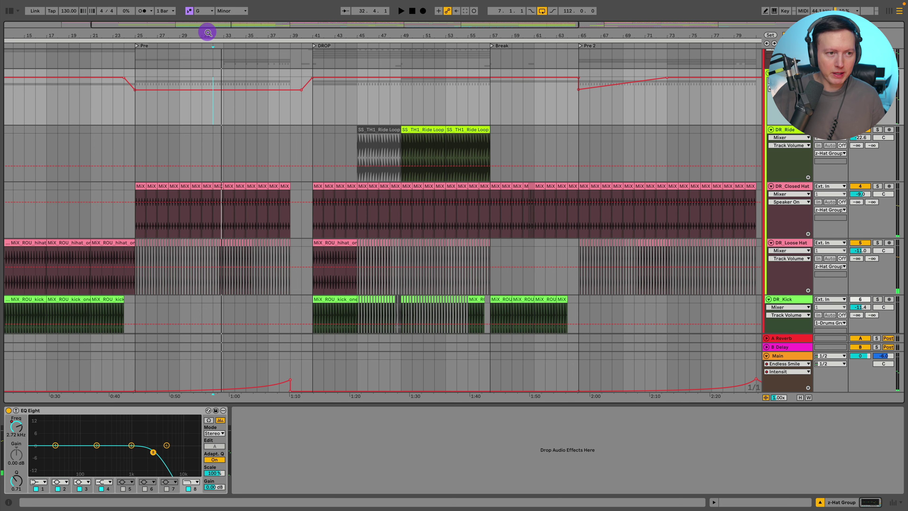
- Compare the hat group's filter automation in both build sections by playing from bars 65, 73, 33 and 75
drag(207, 33, 229, 51)
click(437, 110)
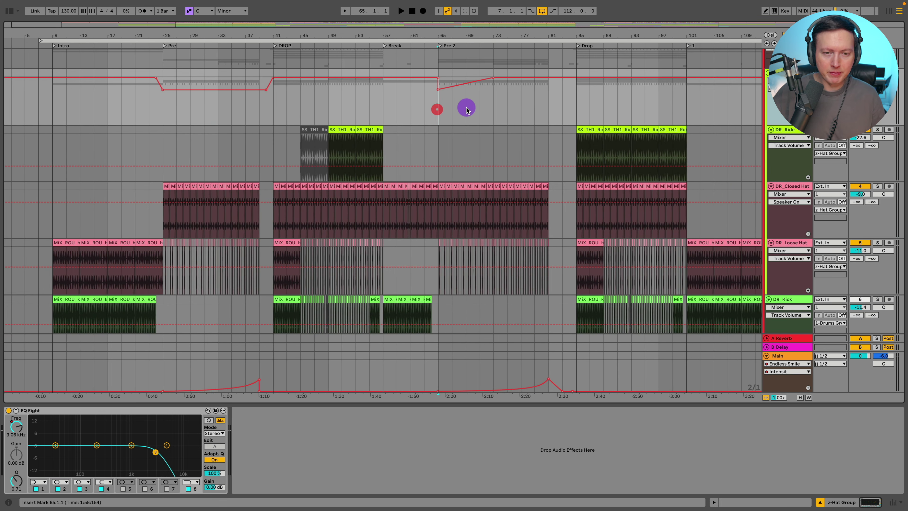
scroll(467, 122, up, 1)
click(491, 126)
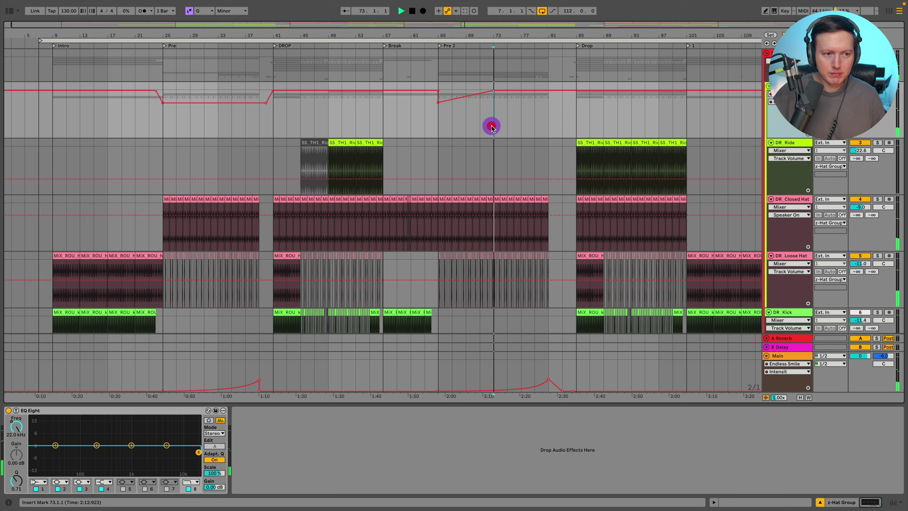
click(222, 125)
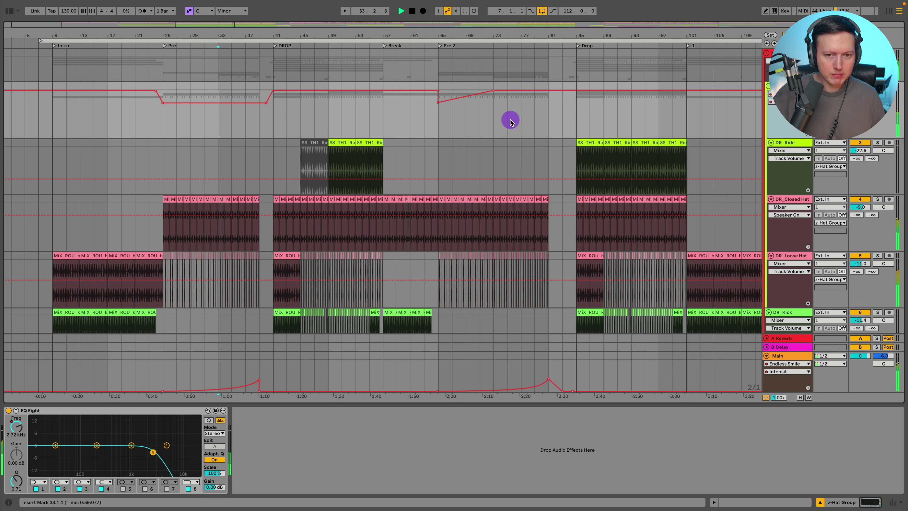
click(504, 125)
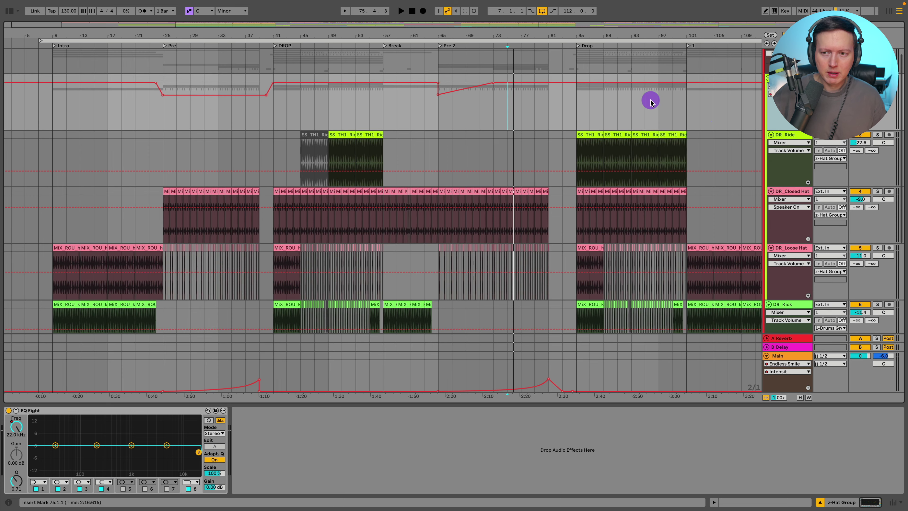
- Collapse the drums group, expand the bass group to inspect the bass build's automation curves, and hide the automation
click(765, 56)
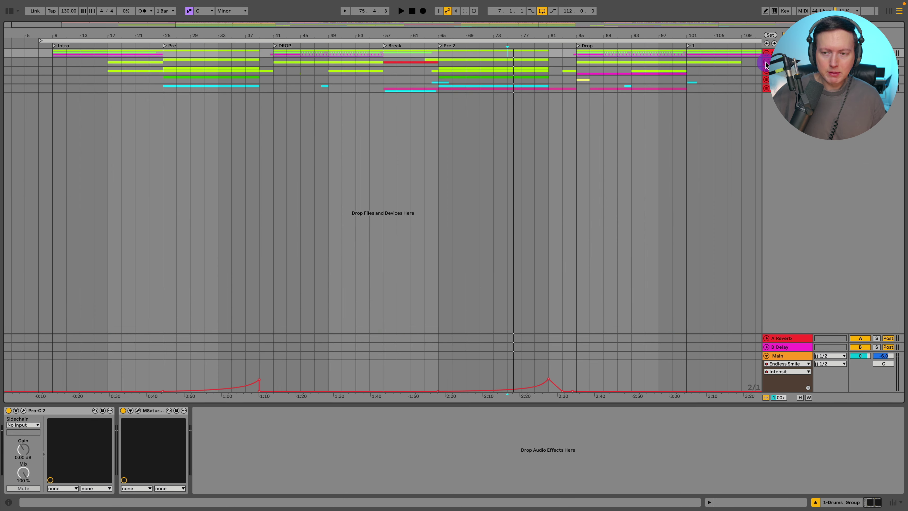
click(765, 64)
scroll(217, 145, down, 3)
scroll(228, 144, up, 3)
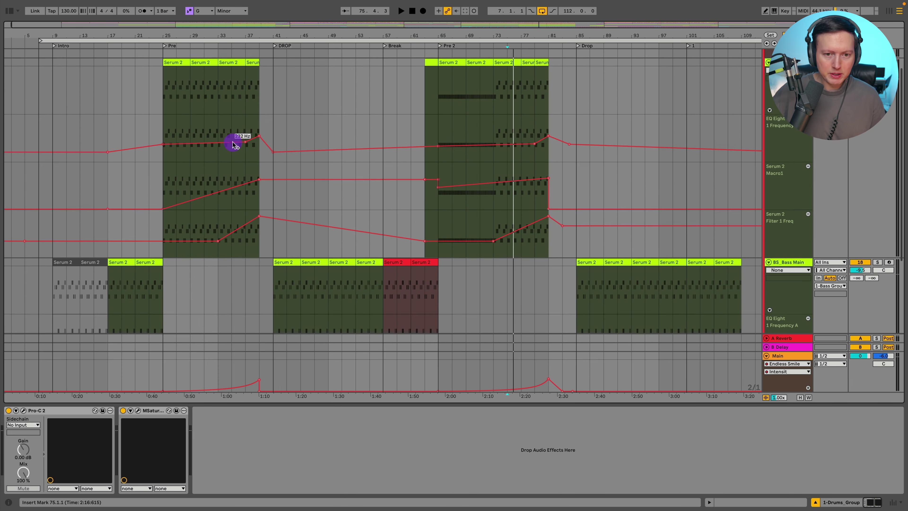
key(a)
- Play the BS_Bass Build track from bar 25 with its Serum 2 window open, moved clear of the device chain
click(162, 121)
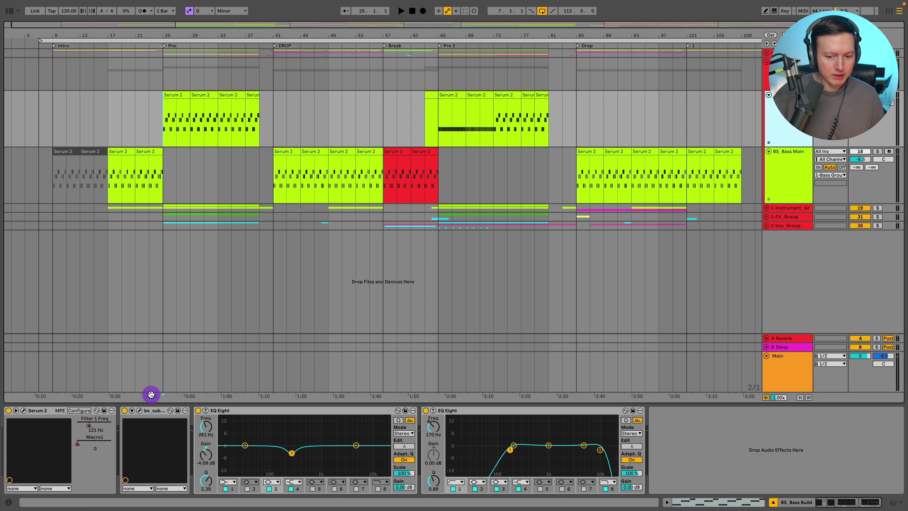
key(space)
click(23, 410)
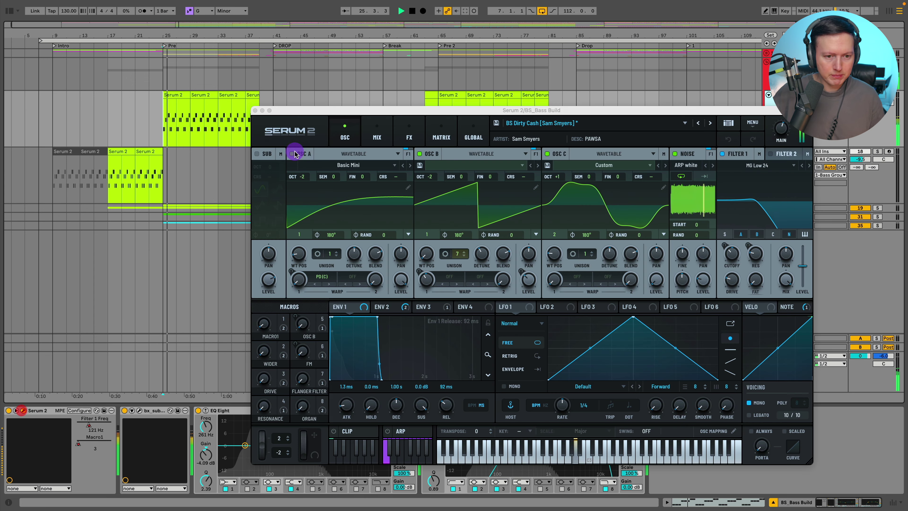
drag(390, 109, 274, 59)
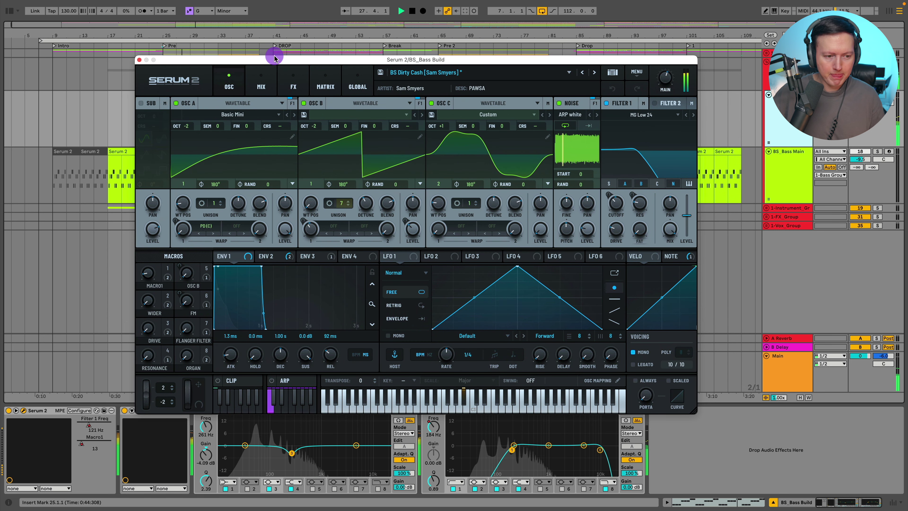
- Stop playback and look through the user preset folders for the BS Dirty Cash preset in Serum 2
click(643, 103)
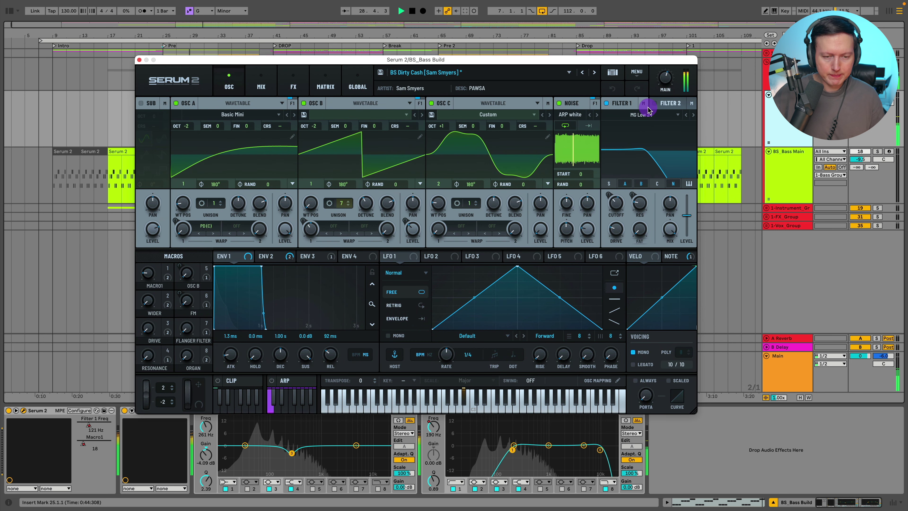
key(space)
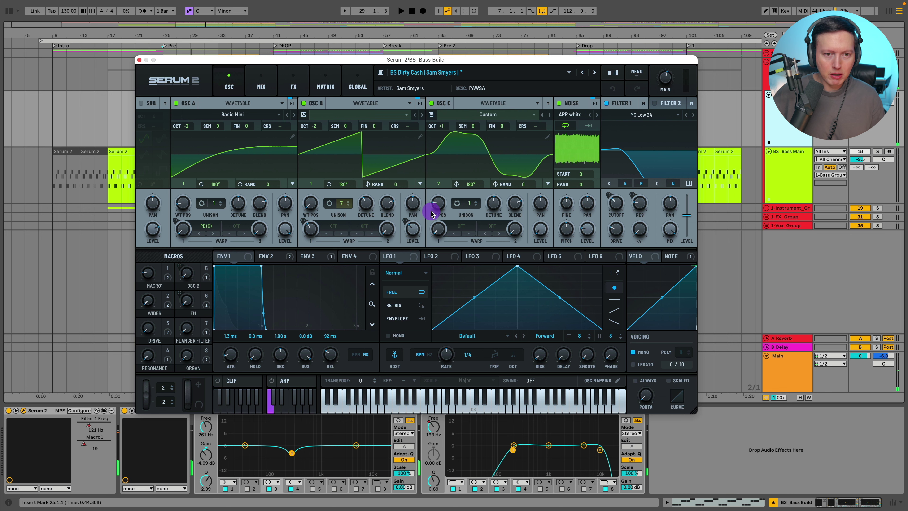
click(441, 77)
mouse_move(445, 118)
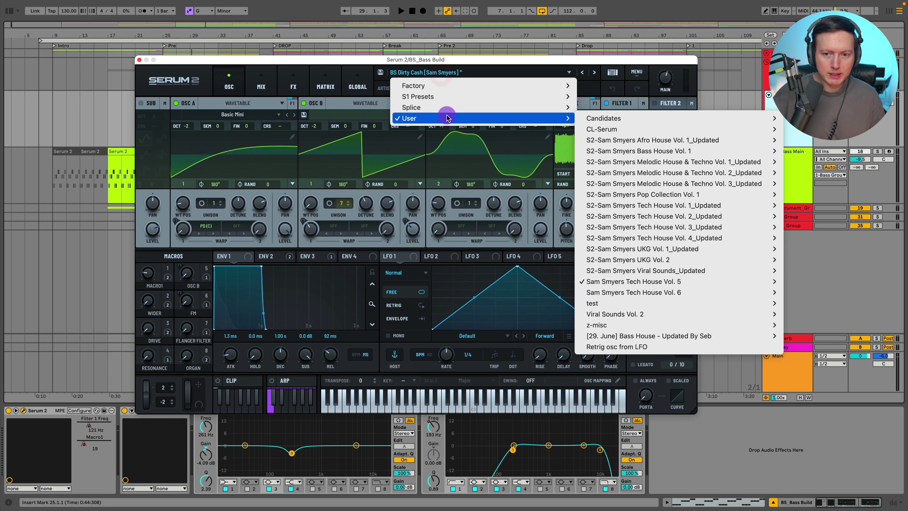
mouse_move(681, 284)
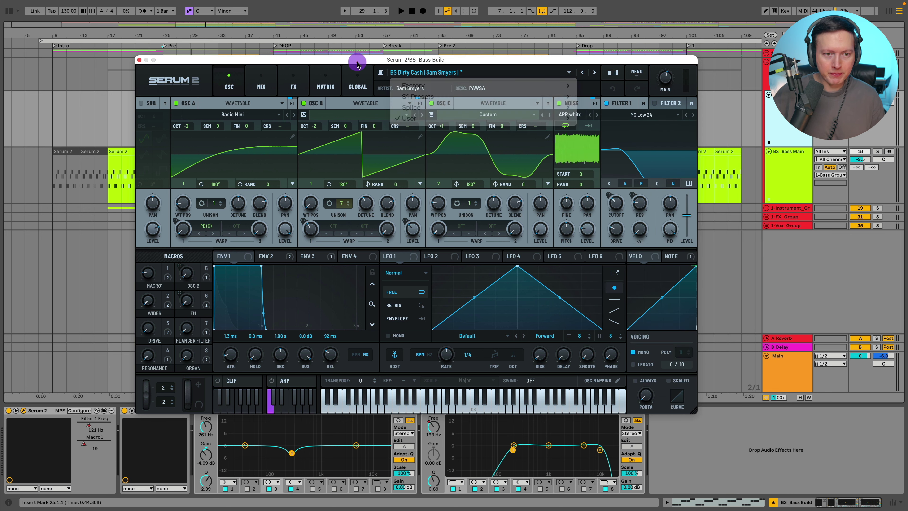
click(357, 64)
- Play the bass build from bar 25 while examining Serum 2's distortion effects, and close the synth window
key(space)
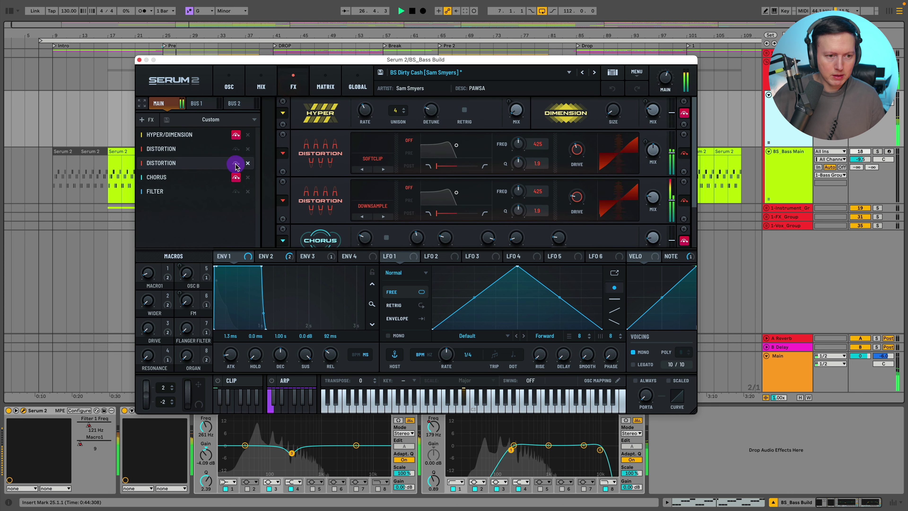
key(space)
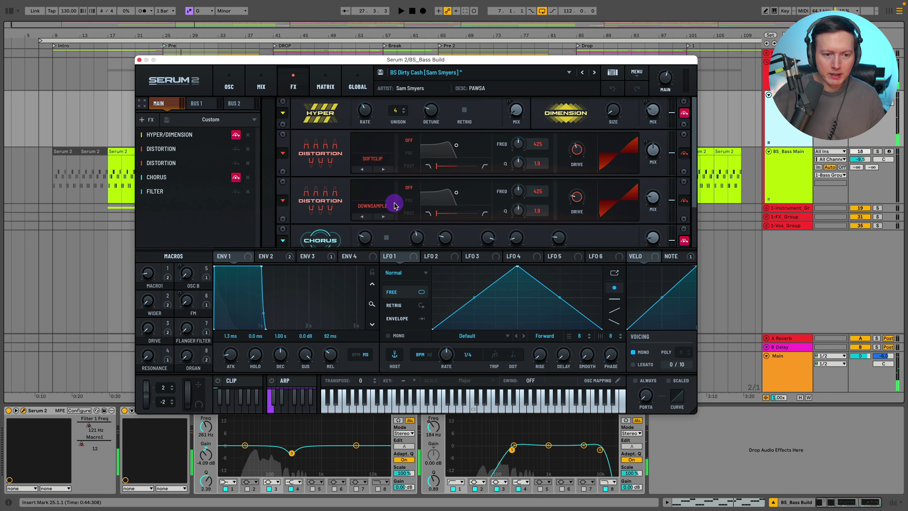
key(space)
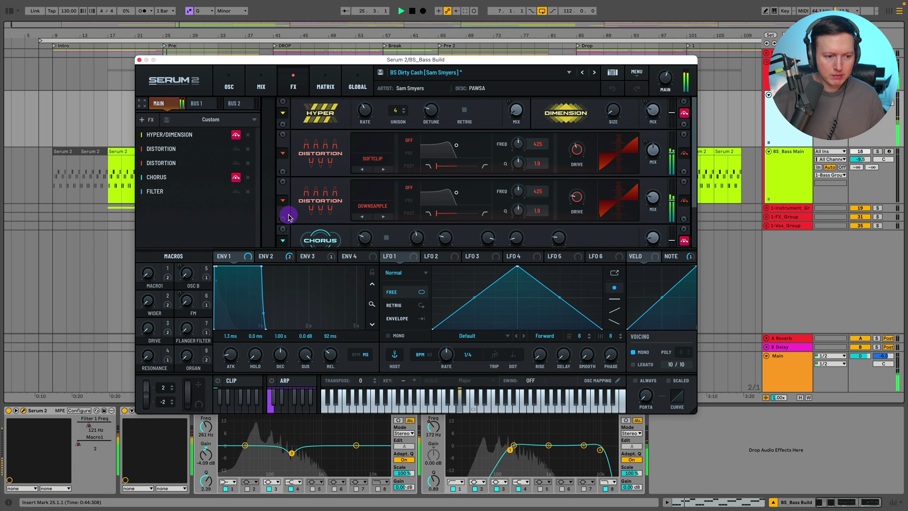
click(140, 60)
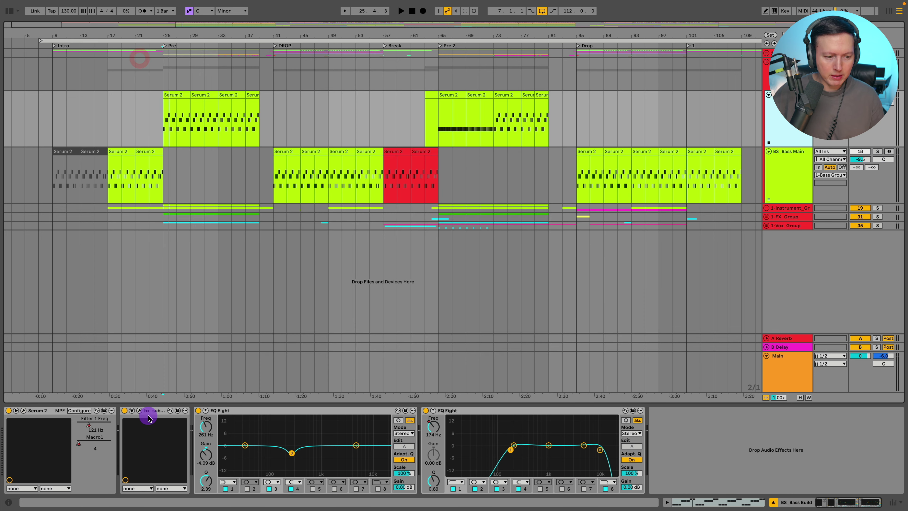
- Open bx_subfilter on the BS_Bass Build track, audition it from bars 33 and 37, and close its window
click(140, 410)
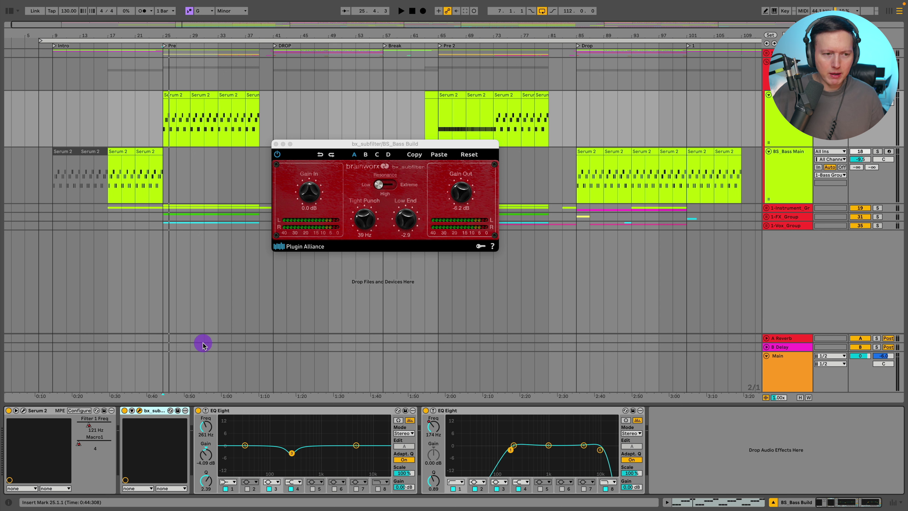
click(218, 129)
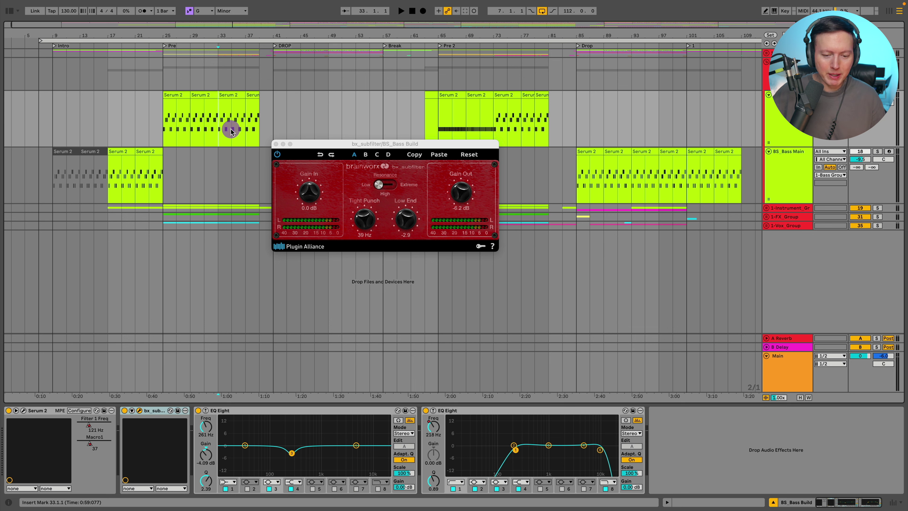
key(space)
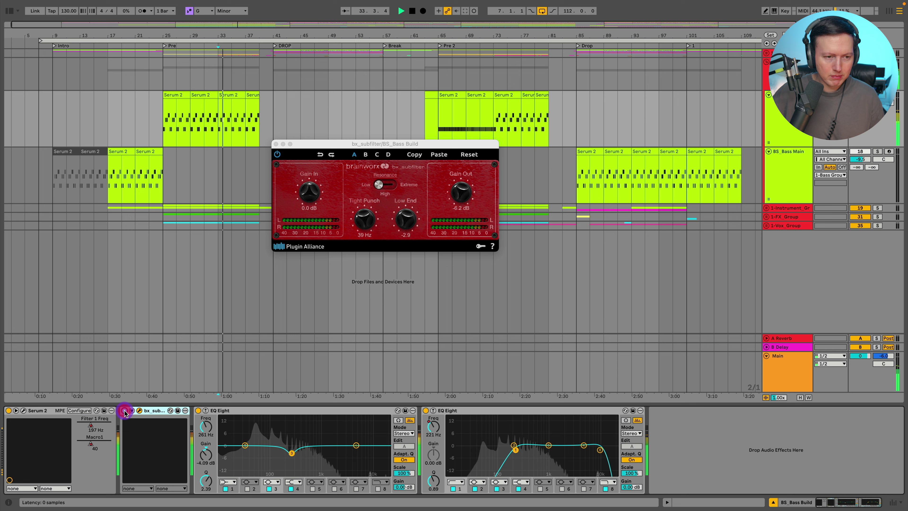
click(245, 139)
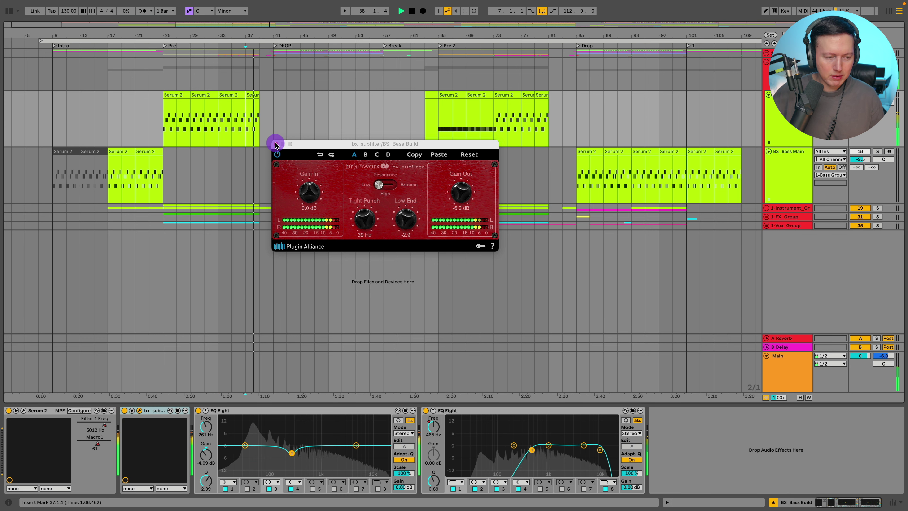
click(217, 134)
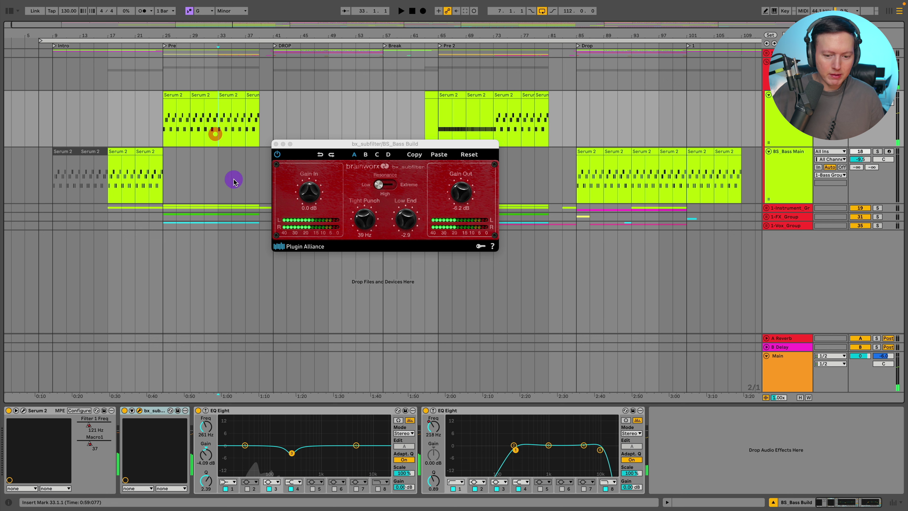
click(276, 143)
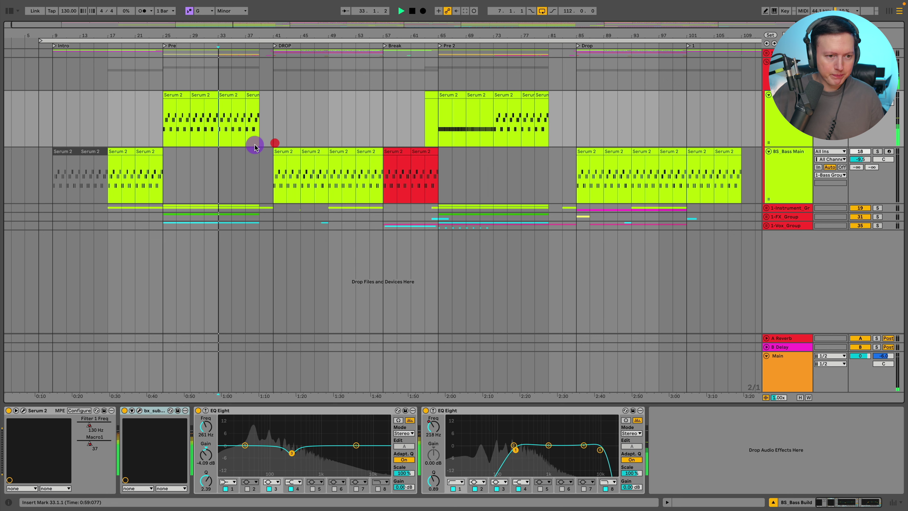
- Play the bass build near its end, show the automation lanes, and examine the EQ Eight frequency curve around bar 35
click(248, 128)
key(a)
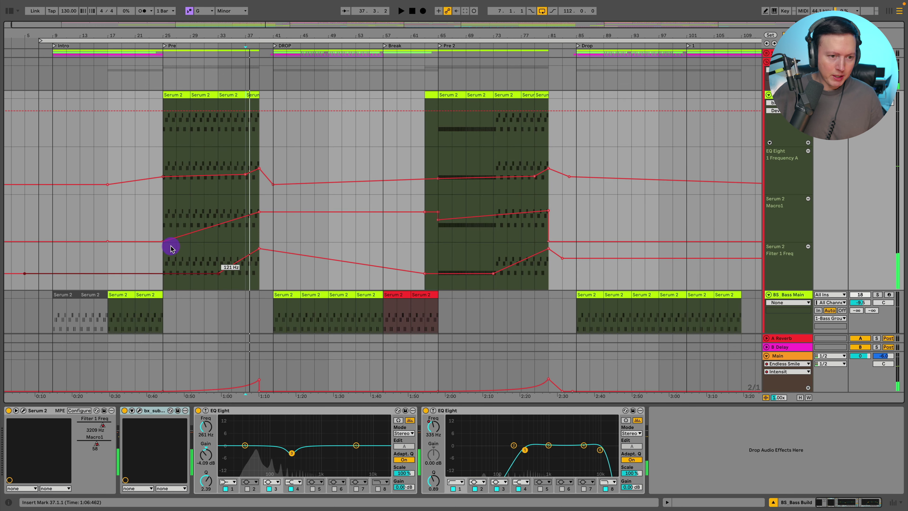
click(230, 158)
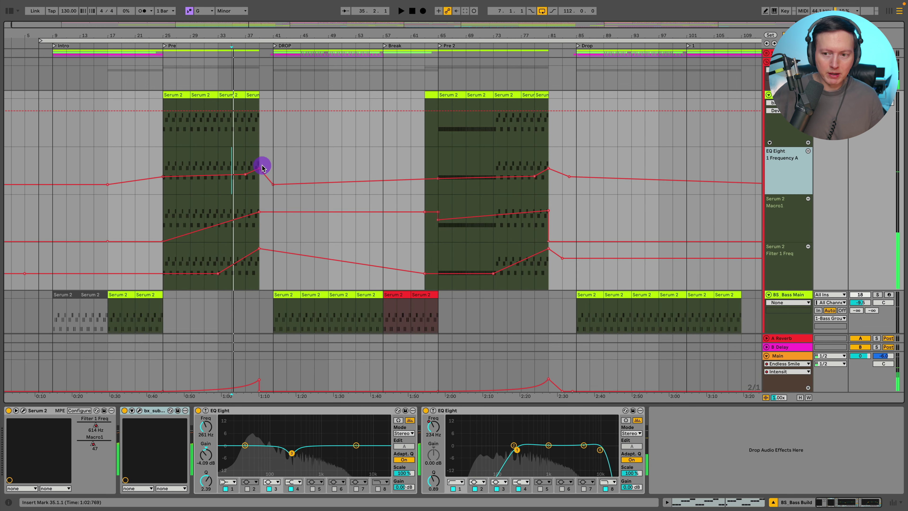
- Select the Macro1 automation lane, check the macro's assigned destinations in Serum 2, and close the synth window
click(795, 216)
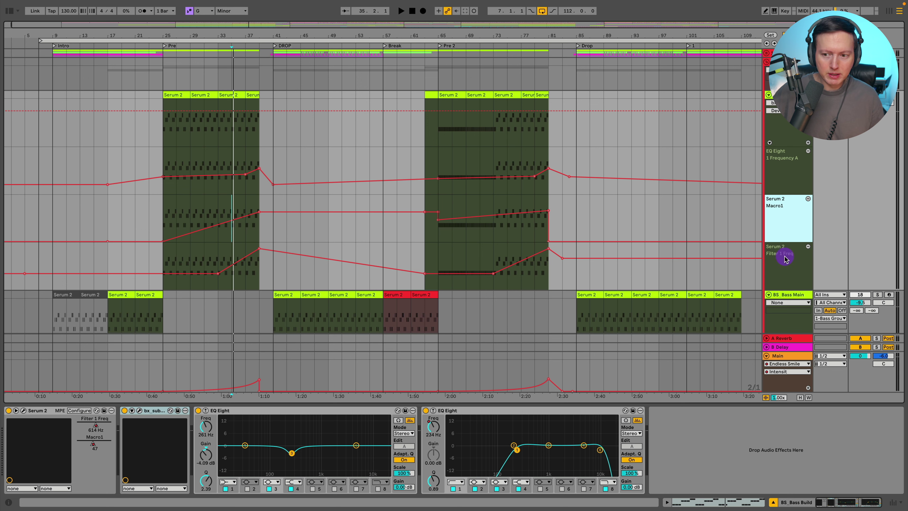
click(23, 410)
right_click(164, 274)
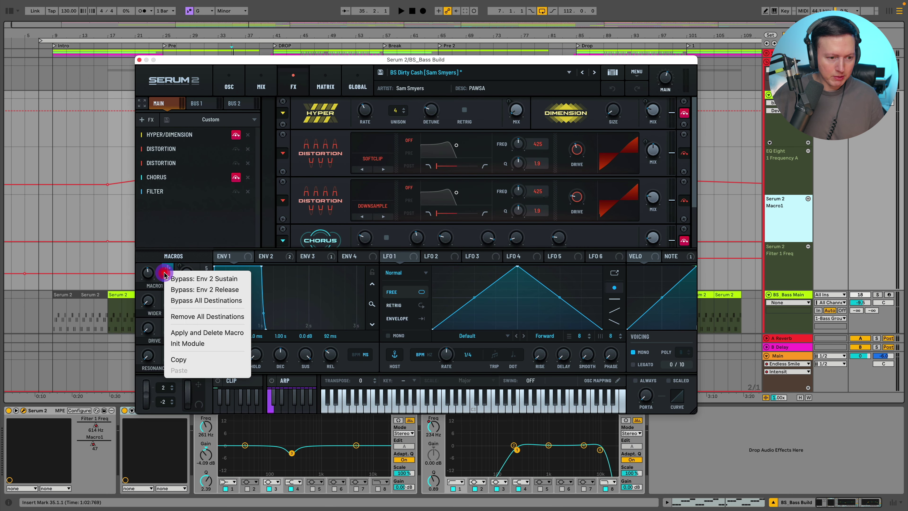
click(139, 60)
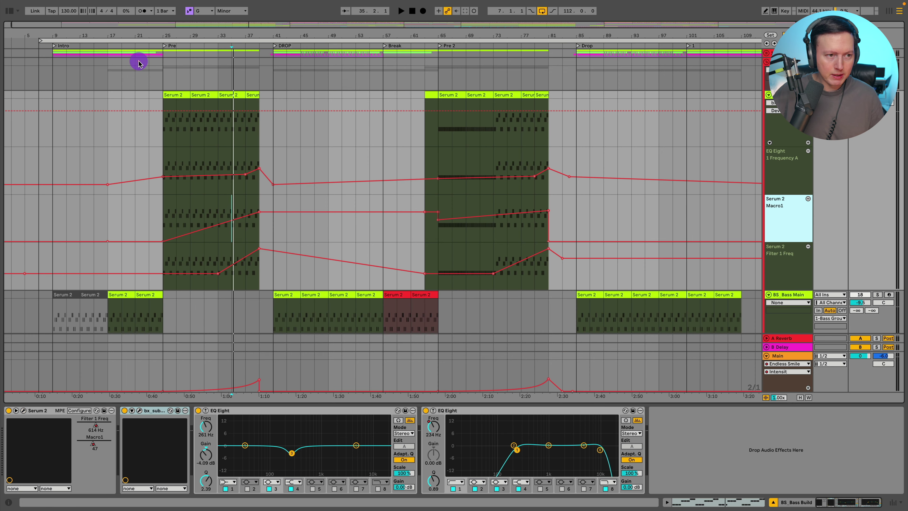
- Select the bass build's Filter 1 Freq lane and listen to its rising automation from bars 33 and 37
click(795, 258)
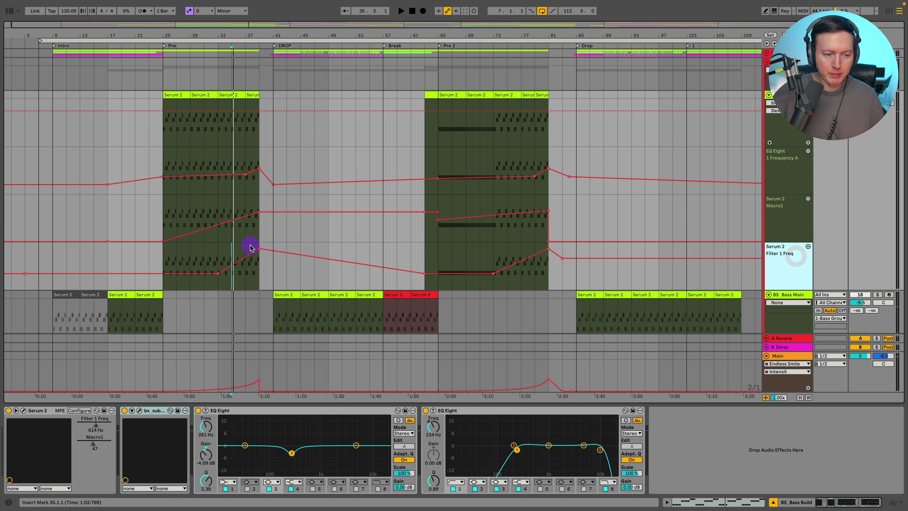
click(221, 258)
key(space)
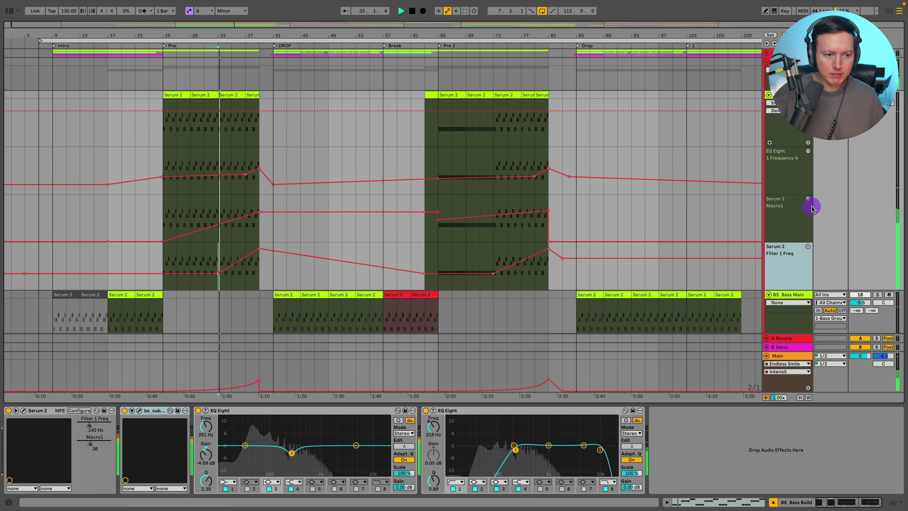
click(245, 275)
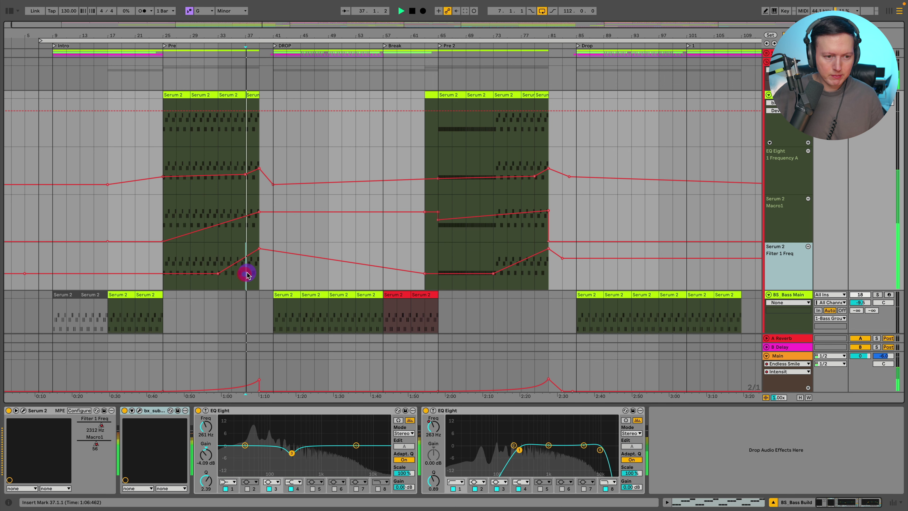
- Solo the BS_Bass Main track, play it from bar 41 at the drop, and turn off its Kickstart 2 device
scroll(255, 270, down, 3)
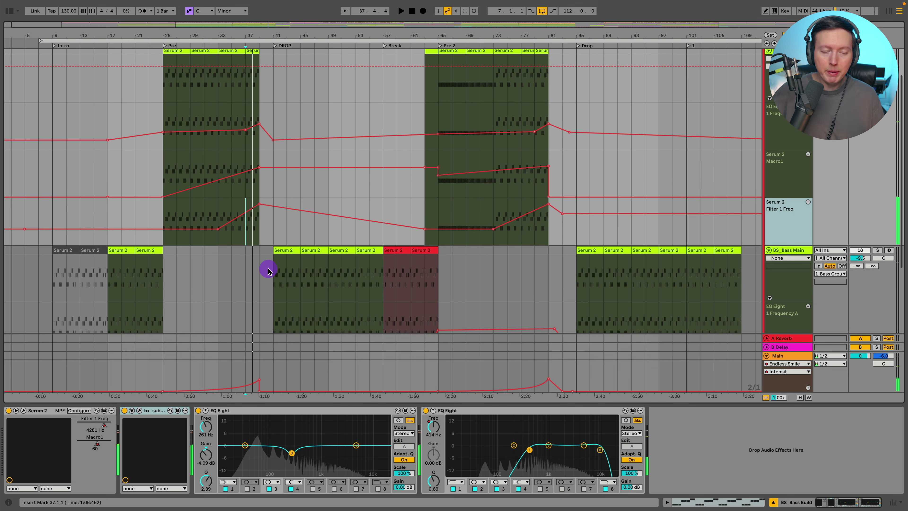
scroll(266, 269, down, 1)
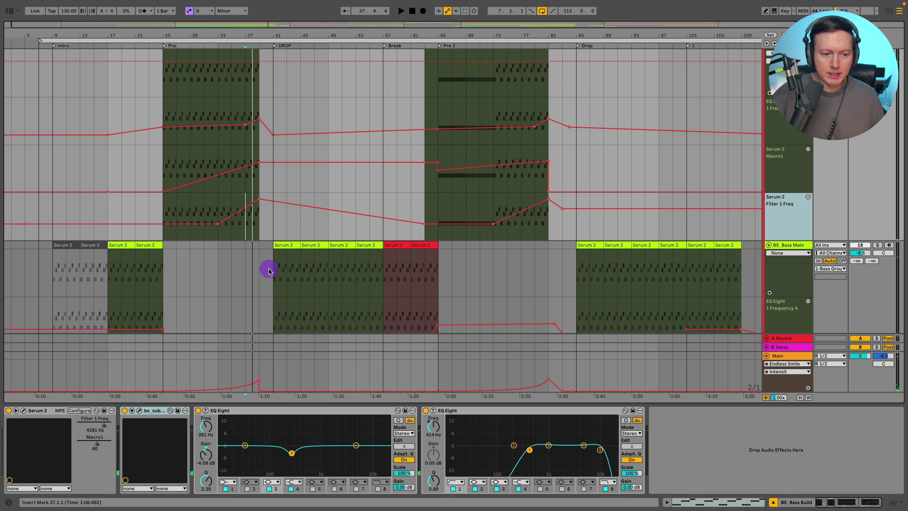
scroll(268, 270, down, 3)
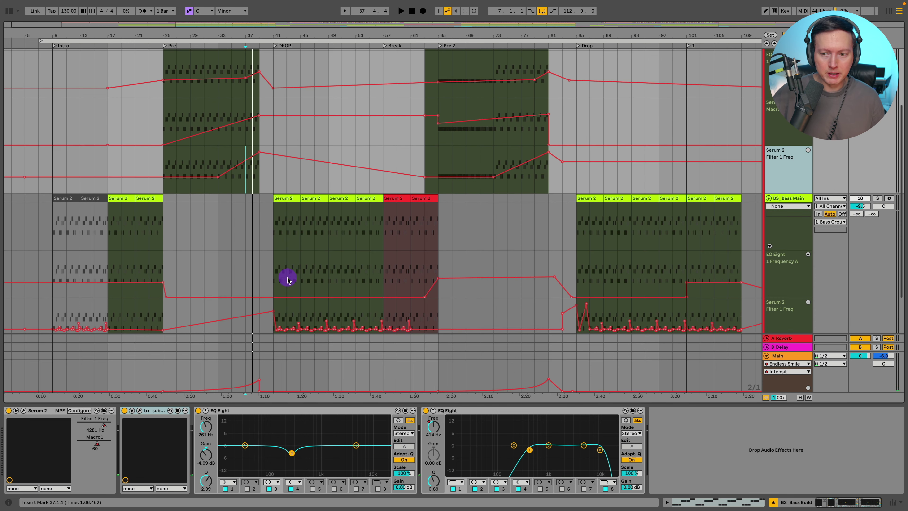
click(273, 223)
click(877, 198)
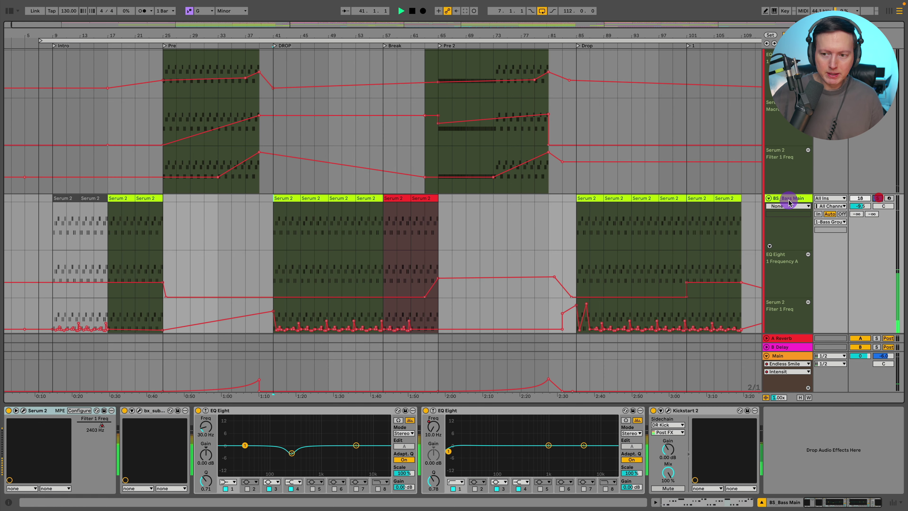
key(space)
click(796, 197)
scroll(319, 242, down, 4)
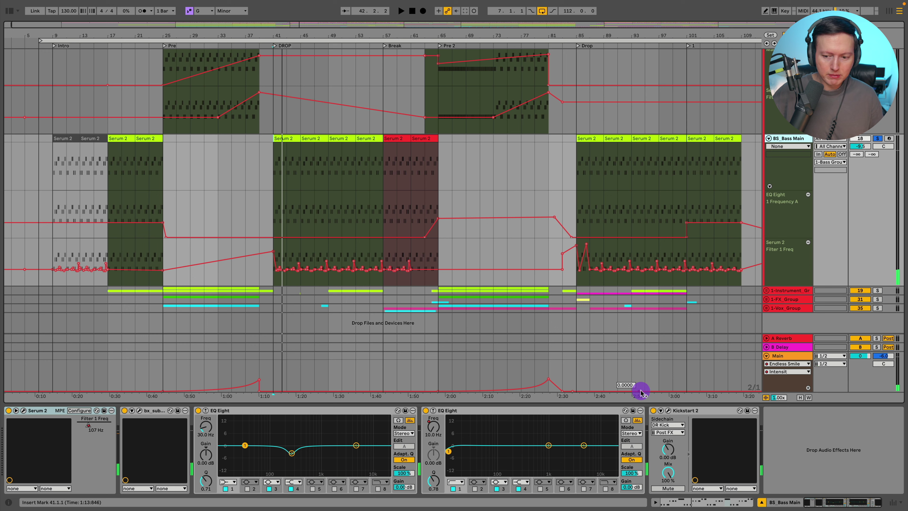
click(654, 410)
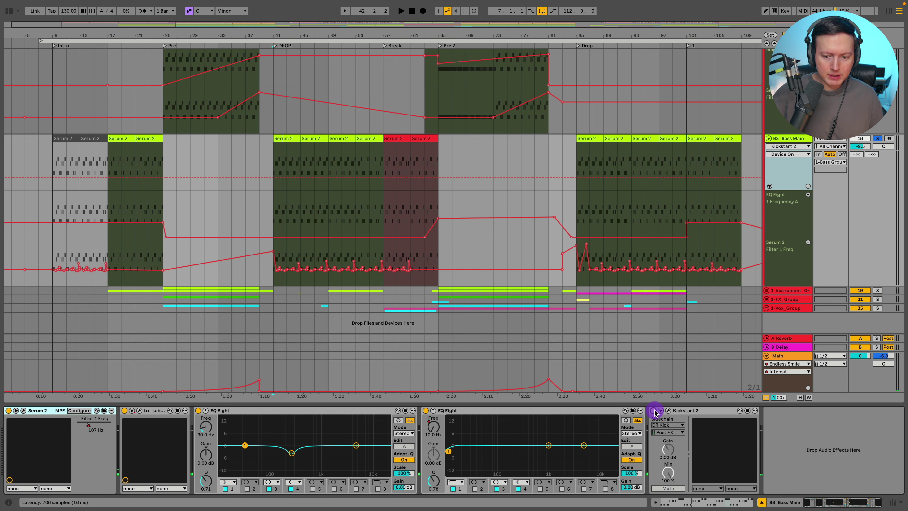
- Open bx_subfilter on BS_Bass Main, compare it off and on while playing from bar 41, and close its window
click(139, 411)
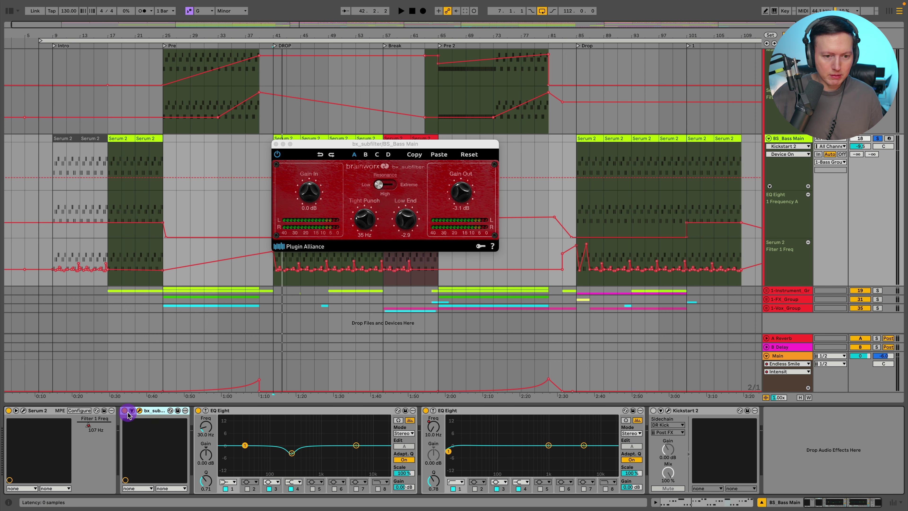
key(space)
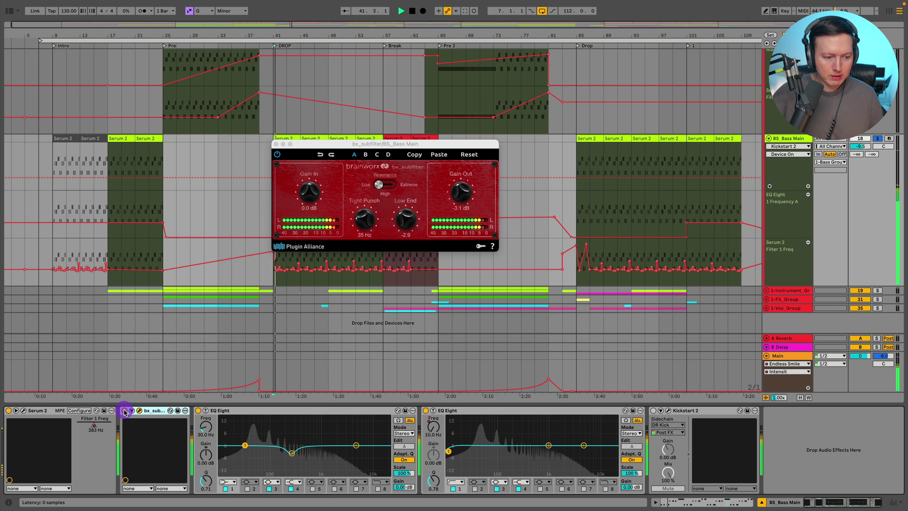
click(124, 410)
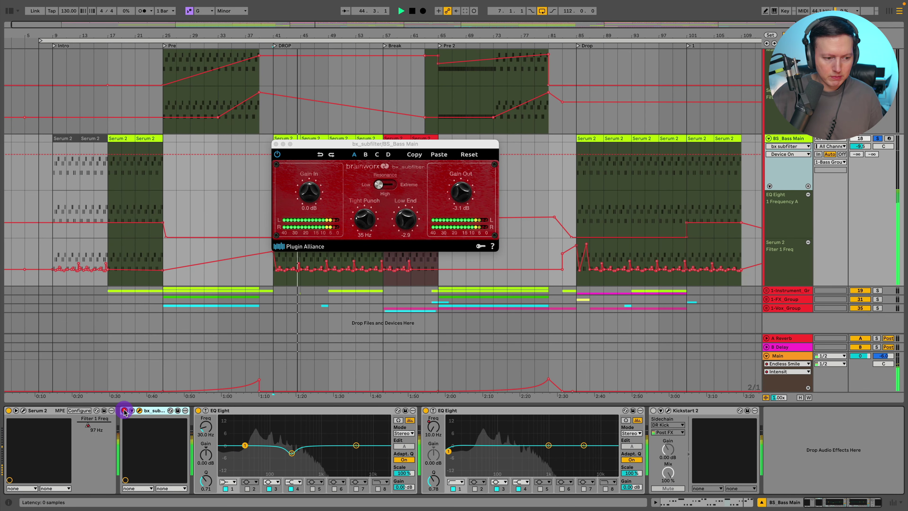
click(275, 143)
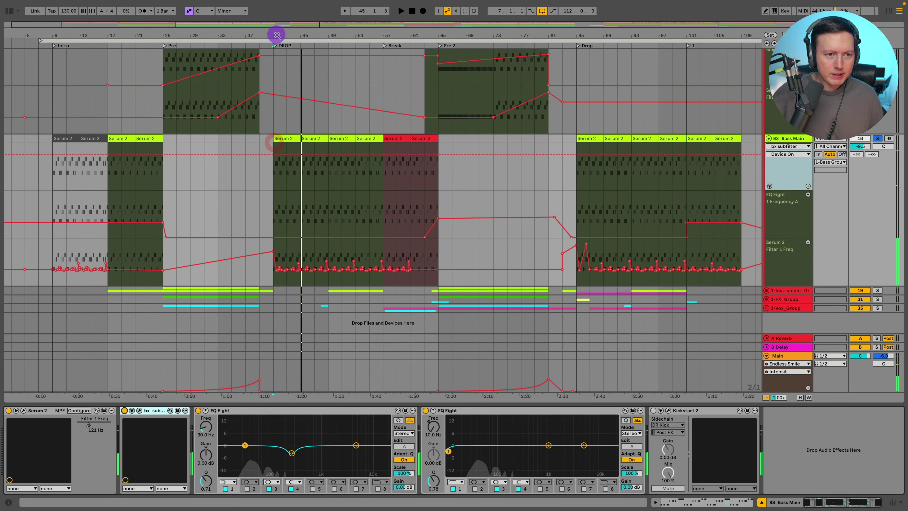
- Examine the MIDI notes of the BS_Bass Main clip starting at bar 41, and return to the full arrangement
drag(278, 35, 277, 35)
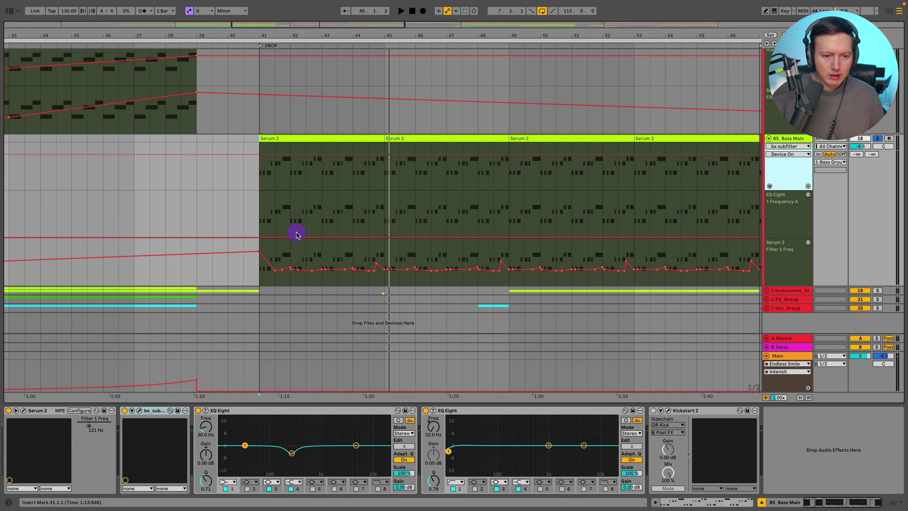
double_click(314, 137)
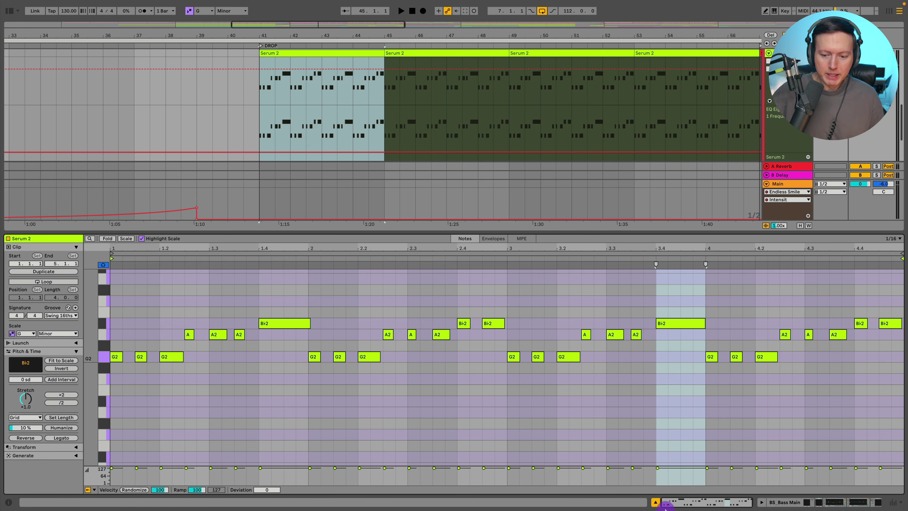
click(654, 502)
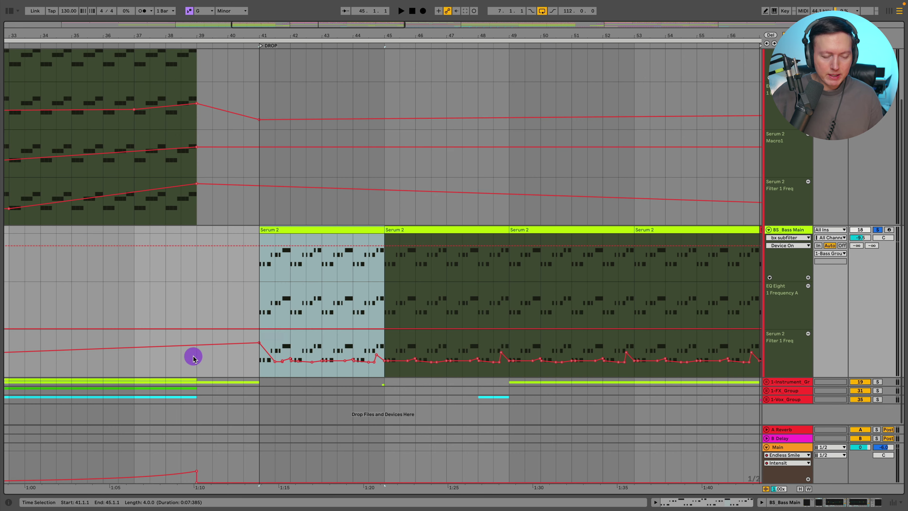
- Select BS_Bass Main's Serum 2 Filter 1 Freq lane and listen to its automation from bar 41 and from 44.3
mouse_move(273, 350)
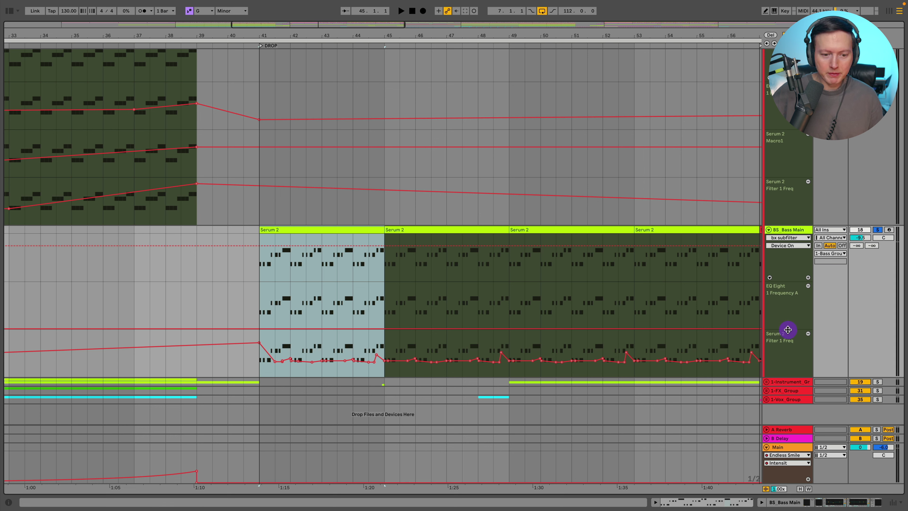
click(259, 368)
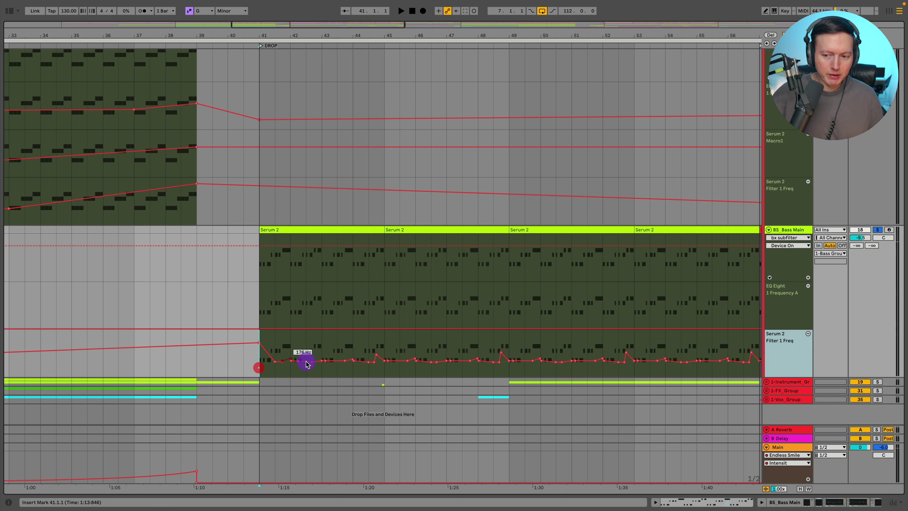
key(space)
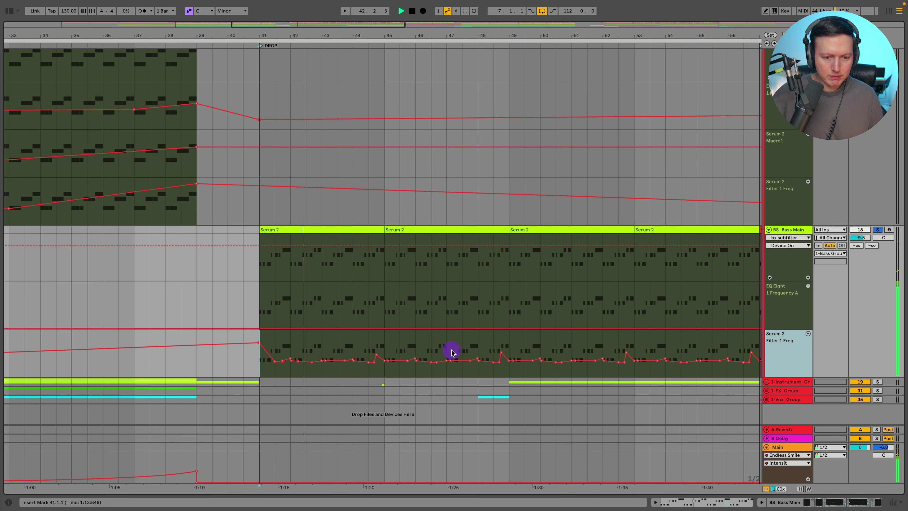
drag(786, 224, 783, 185)
mouse_move(511, 320)
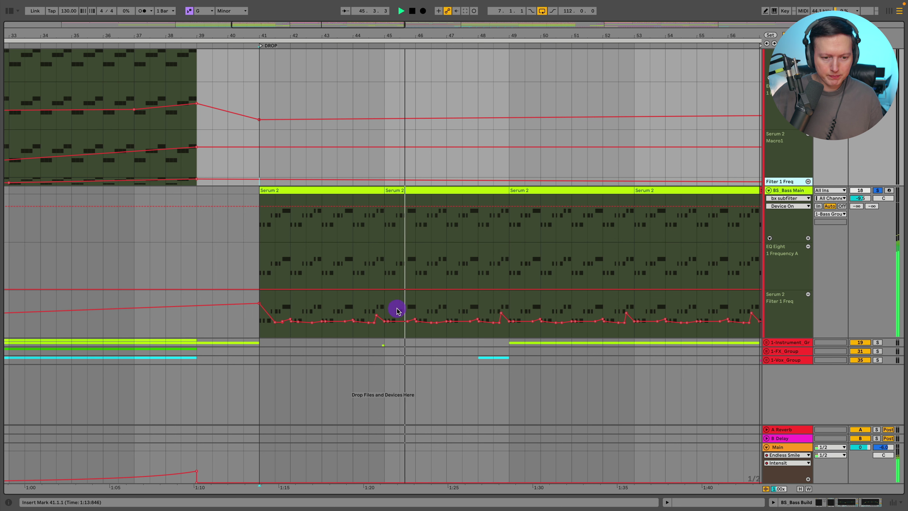
key(space)
click(367, 302)
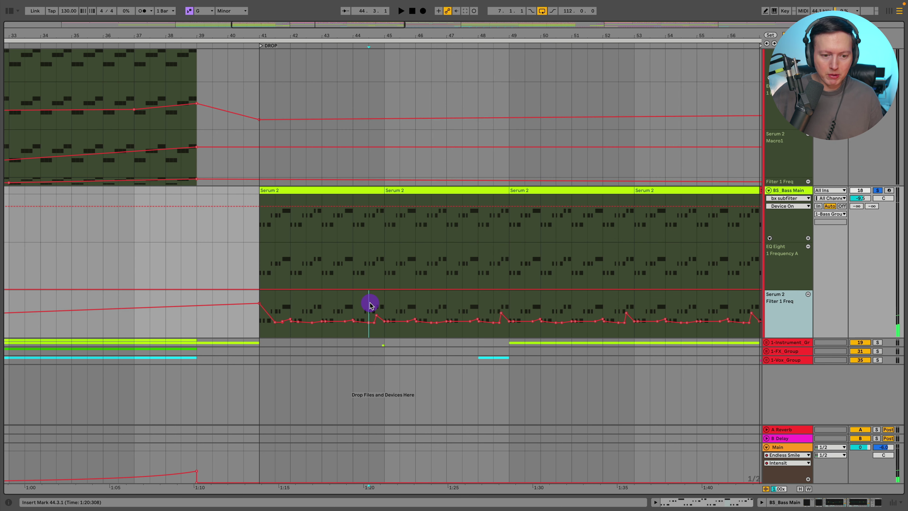
key(space)
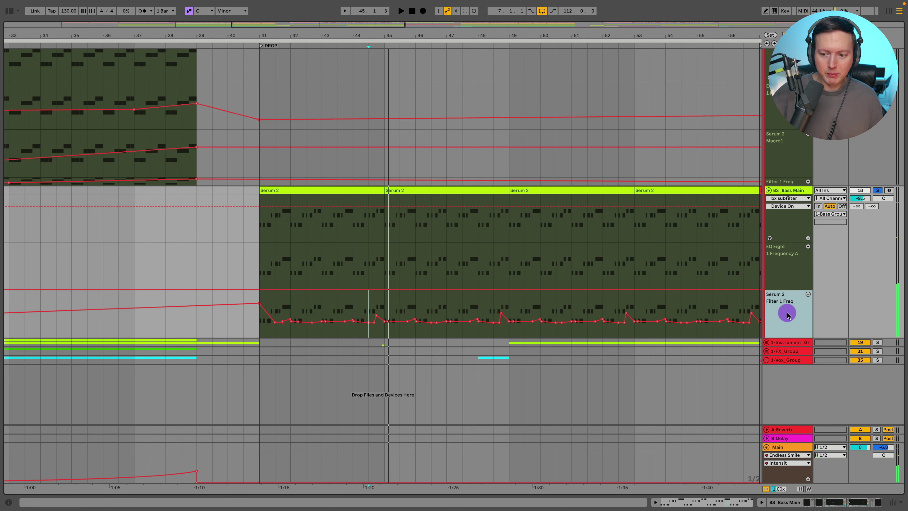
- Examine BS_Bass Main's Serum 2 patch while playing from 44.3, and close its window
click(801, 499)
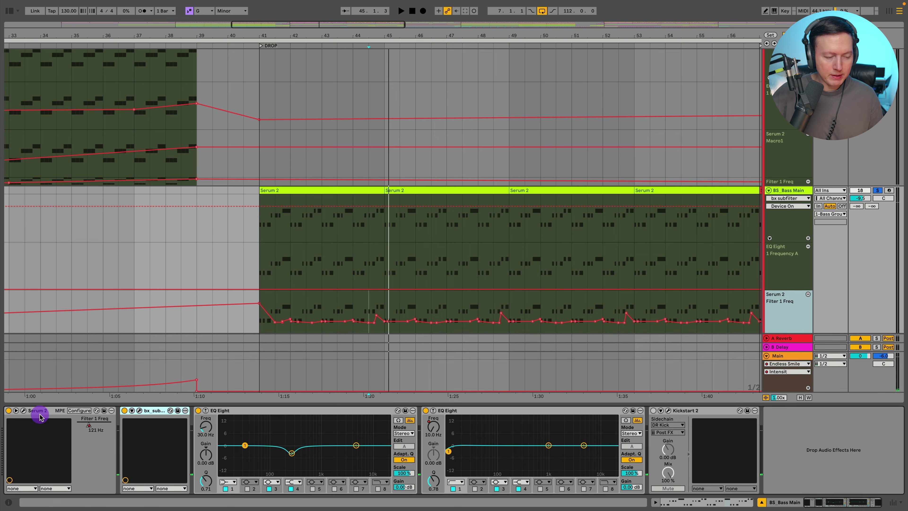
click(25, 411)
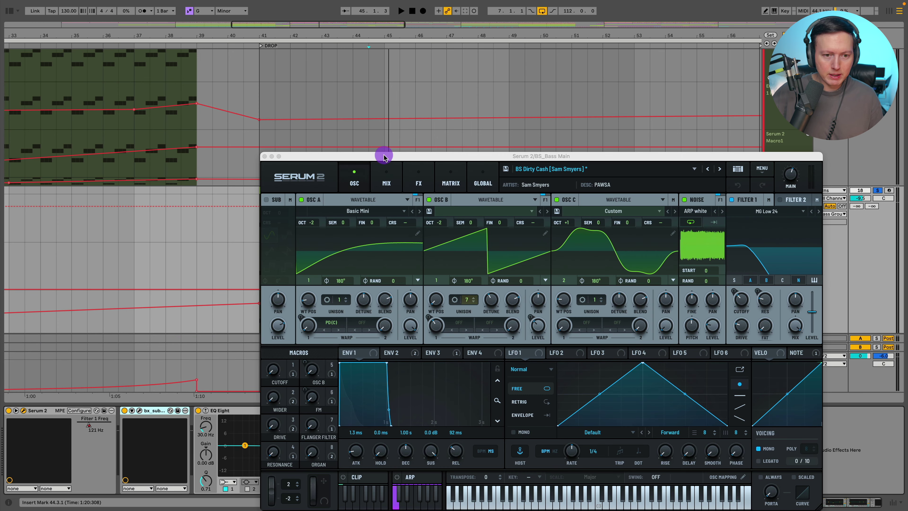
drag(383, 155, 286, 54)
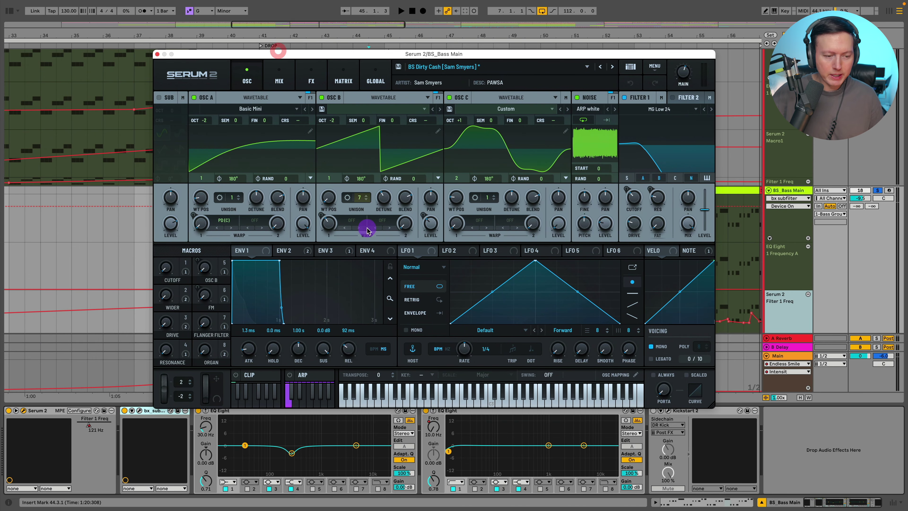
key(space)
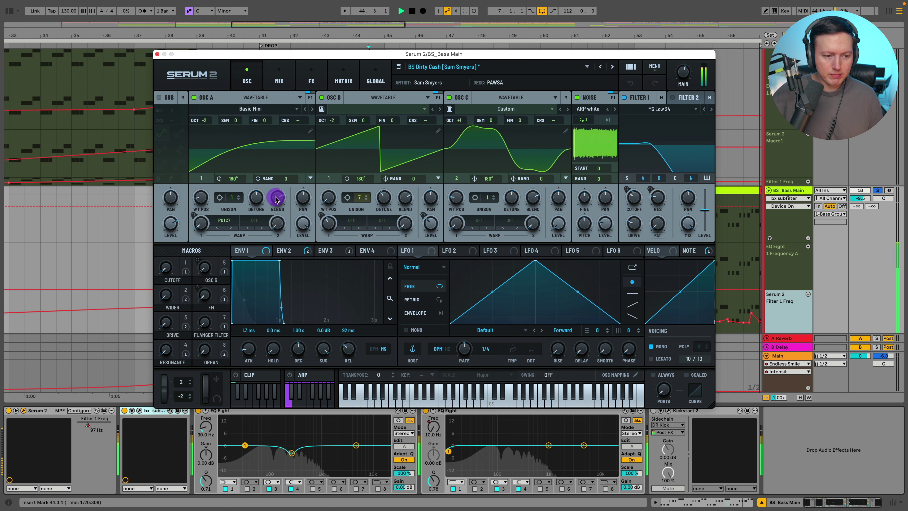
click(157, 55)
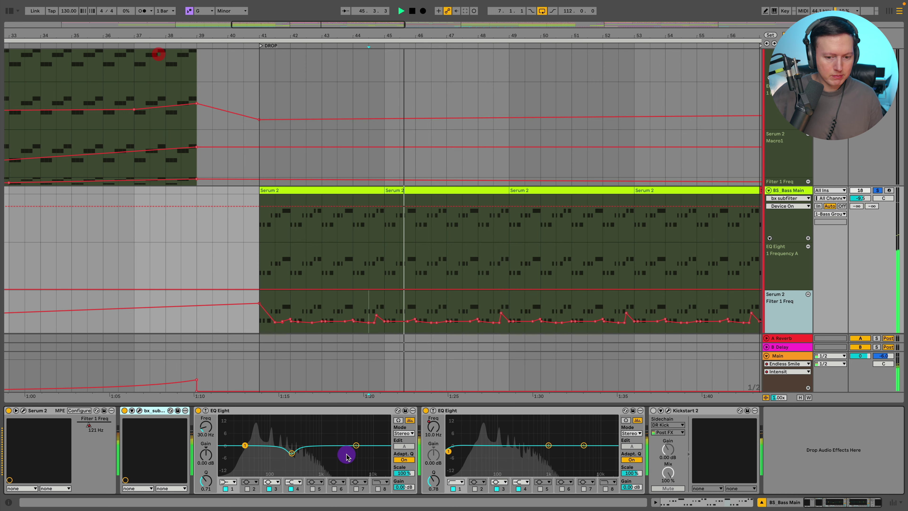
- Show the second EQ Eight's 1 Frequency A automation on BS_Bass Main and listen to its rise from bar 63
click(246, 409)
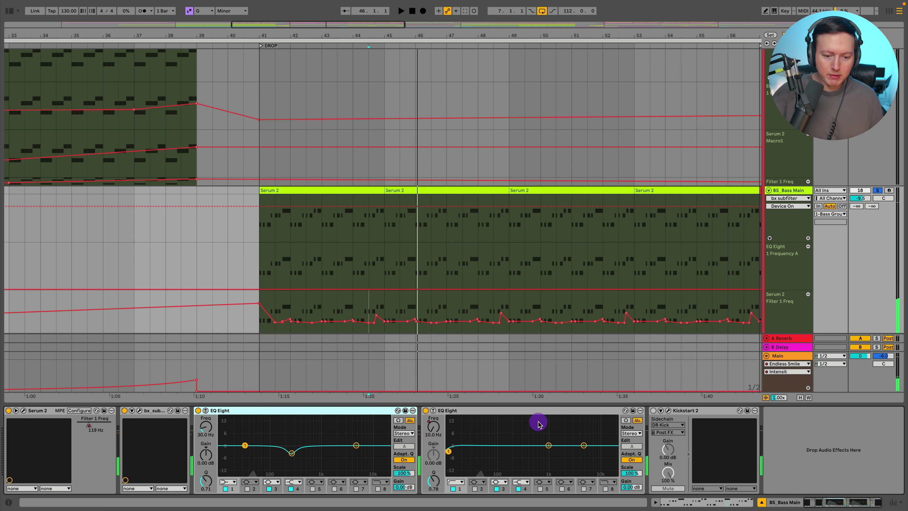
click(493, 415)
right_click(439, 422)
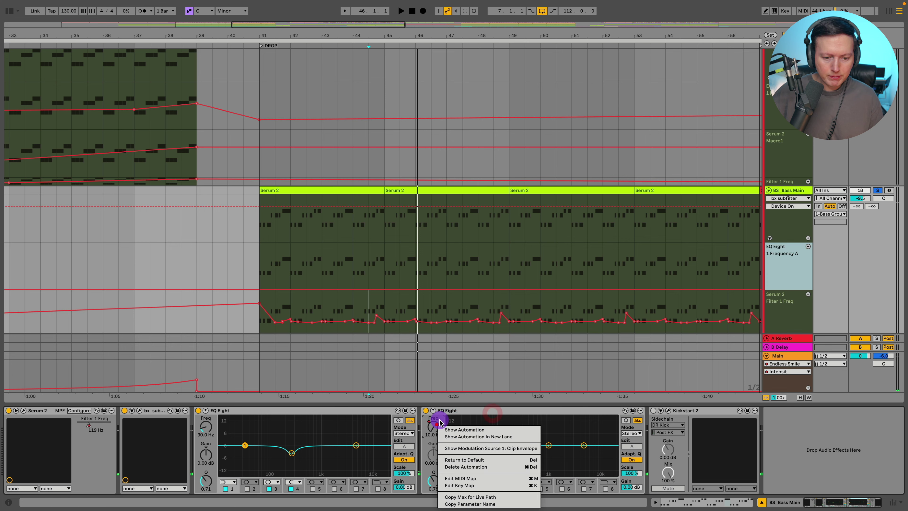
click(461, 429)
drag(443, 35, 520, 231)
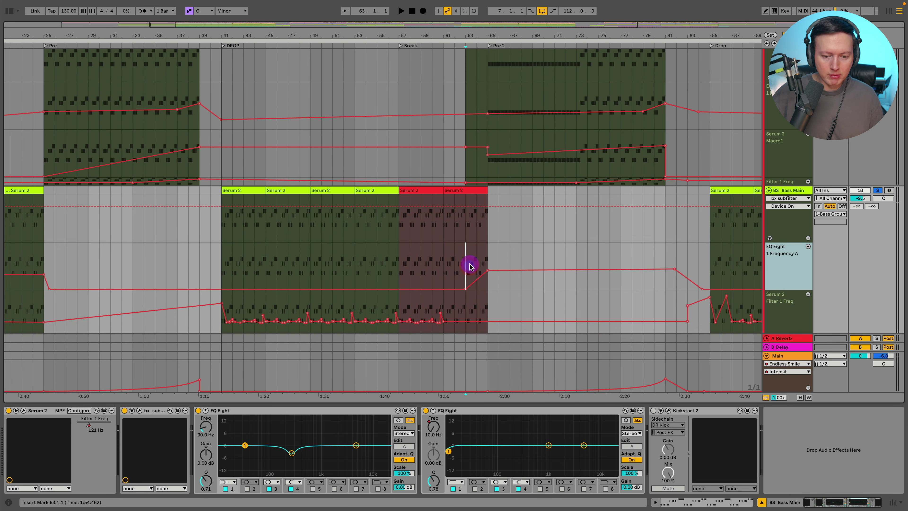
key(space)
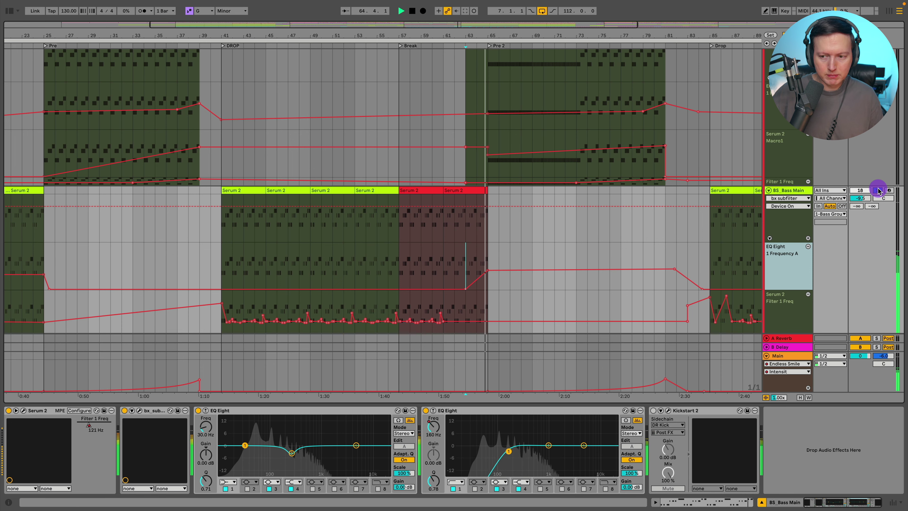
- Solo the z-build synth 1 track instead of BS_Bass Main and play it from bar 33
click(793, 194)
click(203, 191)
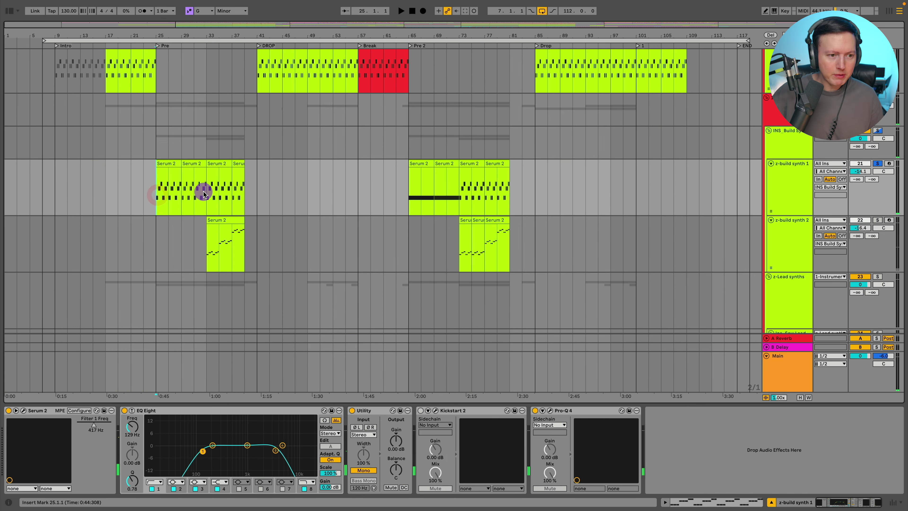
click(470, 192)
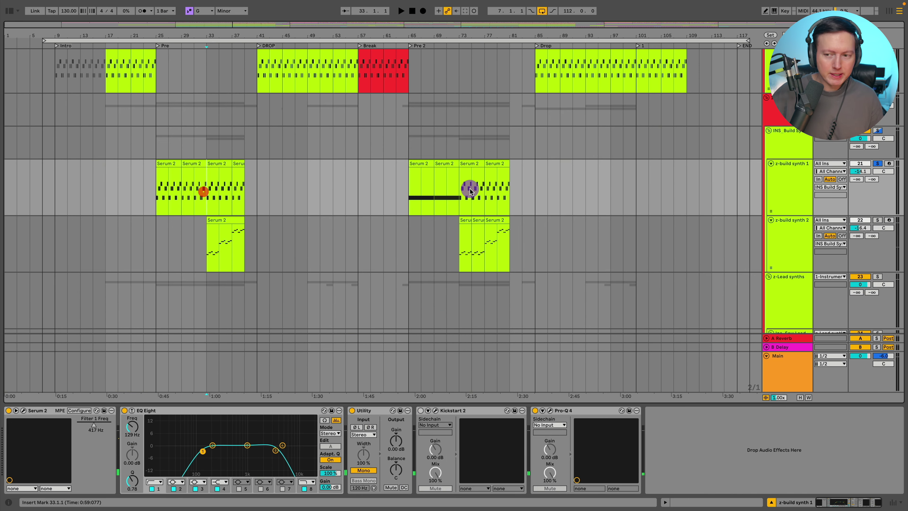
key(space)
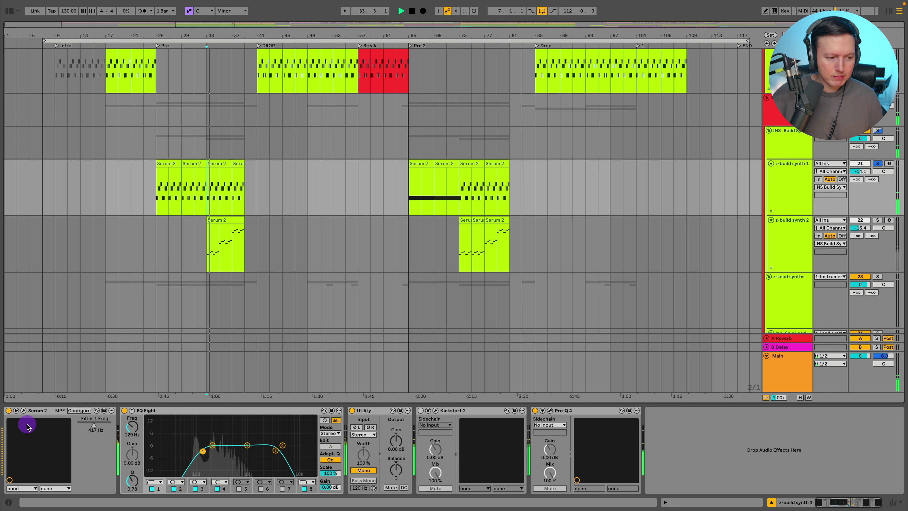
- Examine z-build synth 1's Serum 2 patch, close its window, and replay the track from bar 33
click(24, 411)
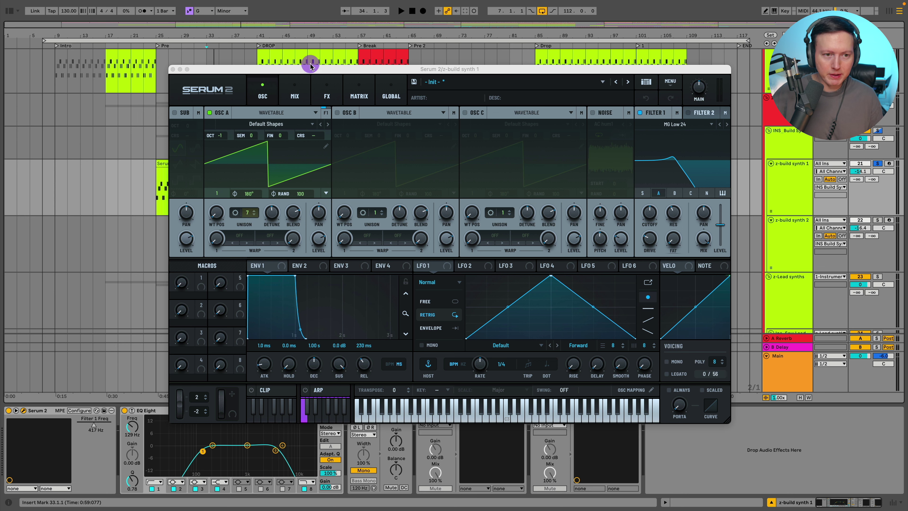
click(177, 69)
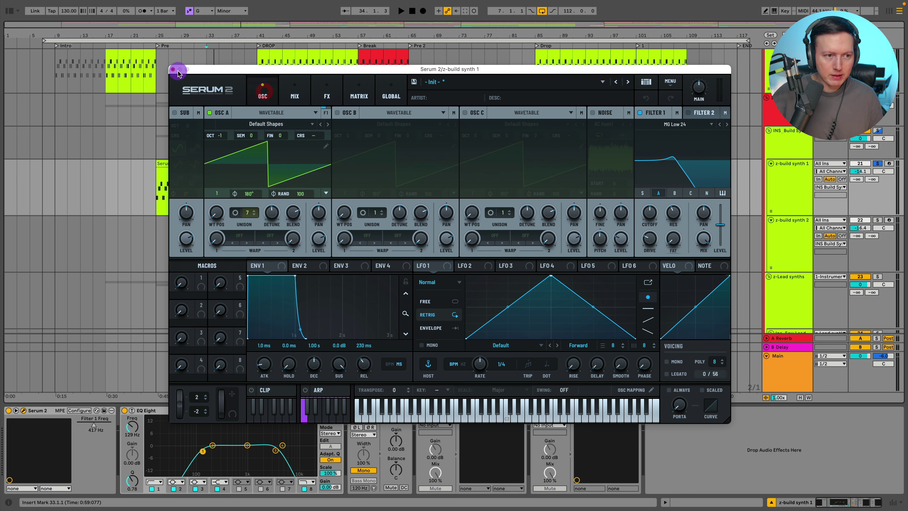
key(space)
click(173, 69)
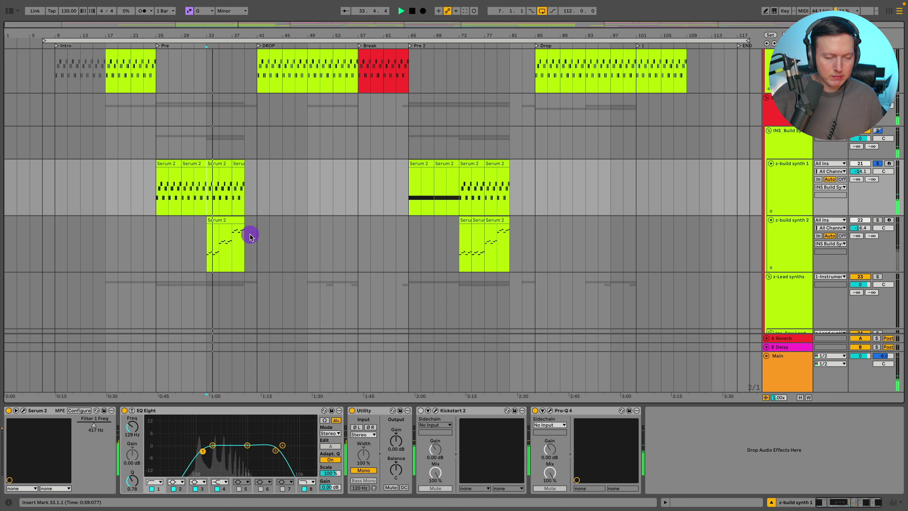
click(228, 203)
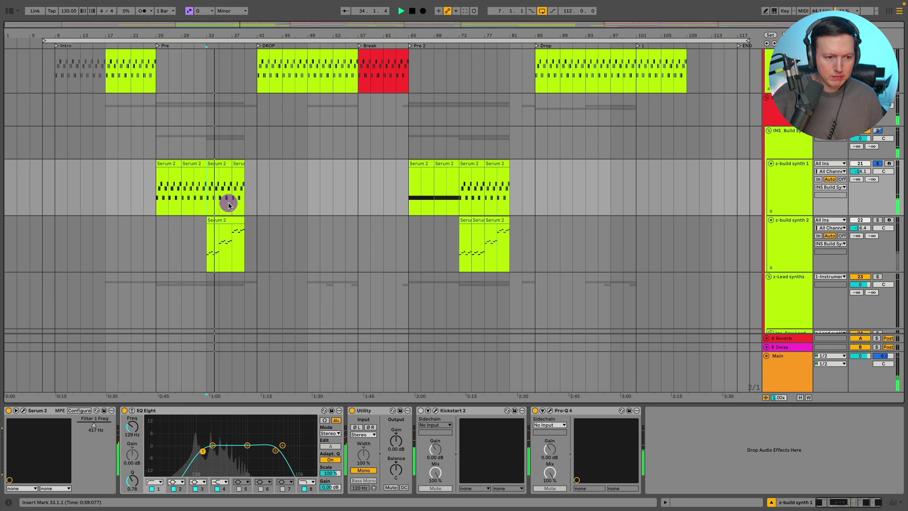
- Solo z-build synth 2, play it from bar 33, and examine its Serum 2 patch before closing the window
click(878, 219)
click(207, 251)
key(space)
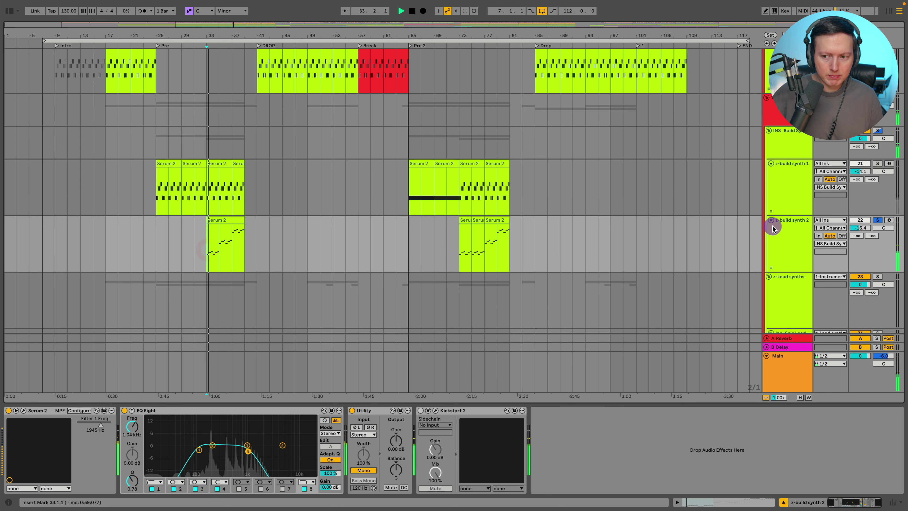
click(804, 230)
click(23, 411)
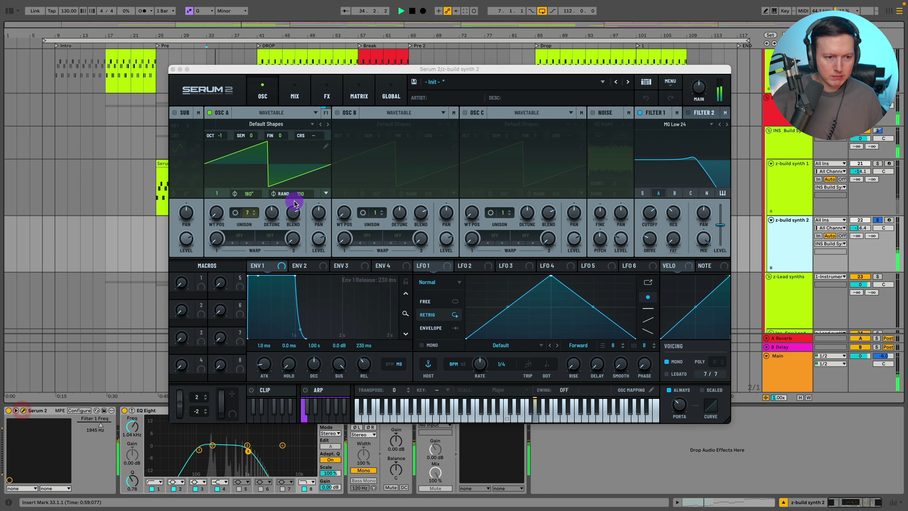
click(173, 69)
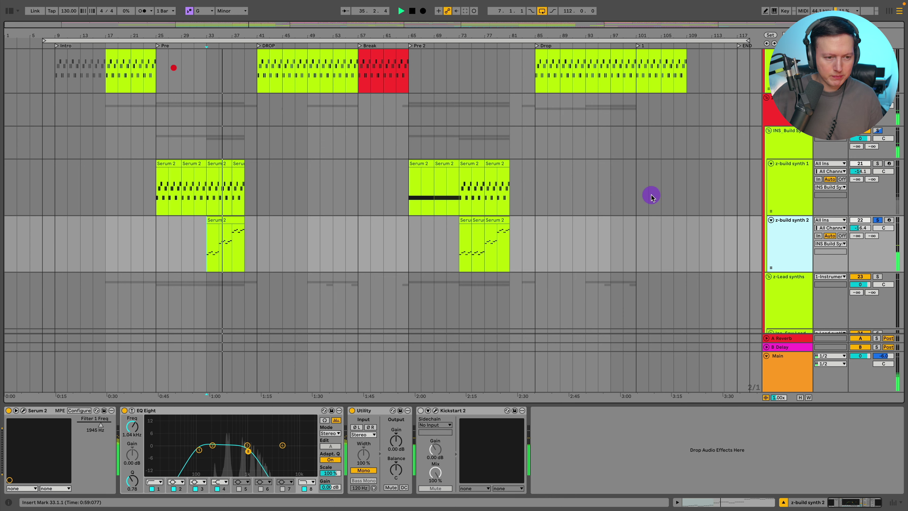
- Solo z-build synth 1 together with z-build synth 2 and listen to both from bar 33
click(869, 165)
key(space)
scroll(528, 243, down, 8)
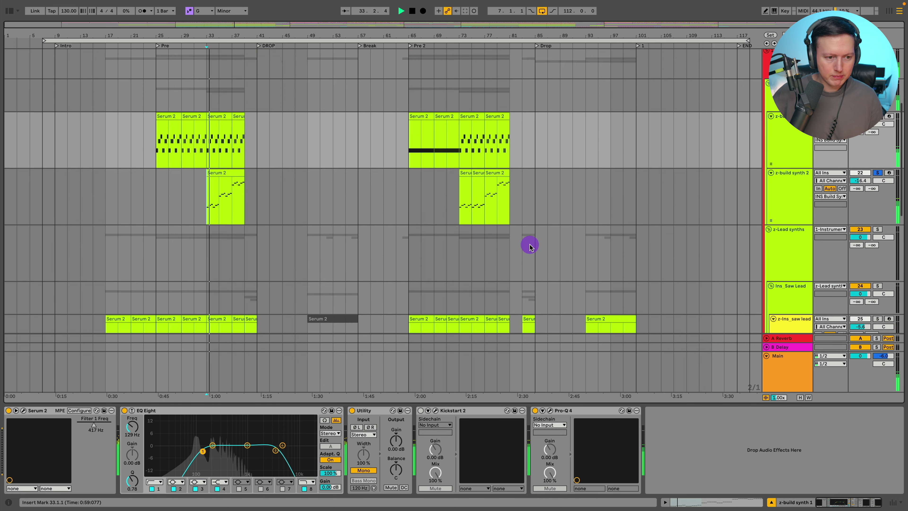
scroll(588, 244, up, 2)
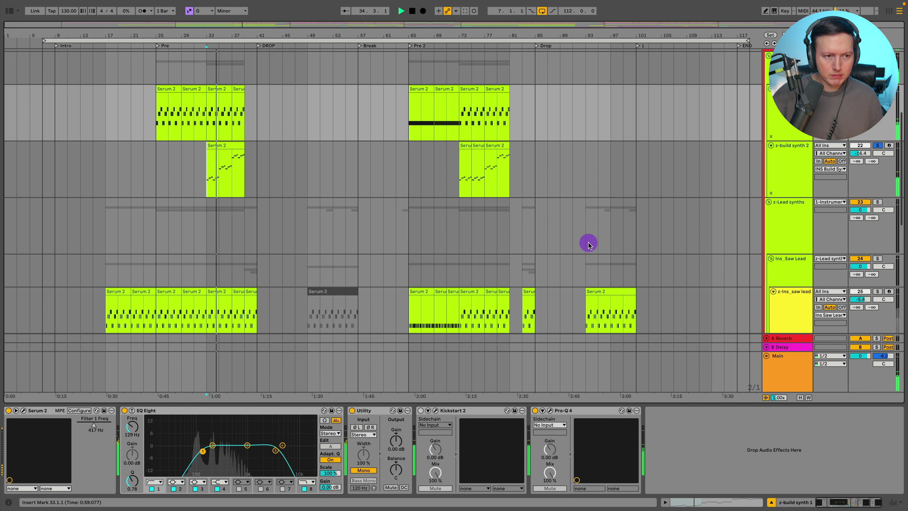
scroll(586, 241, down, 1)
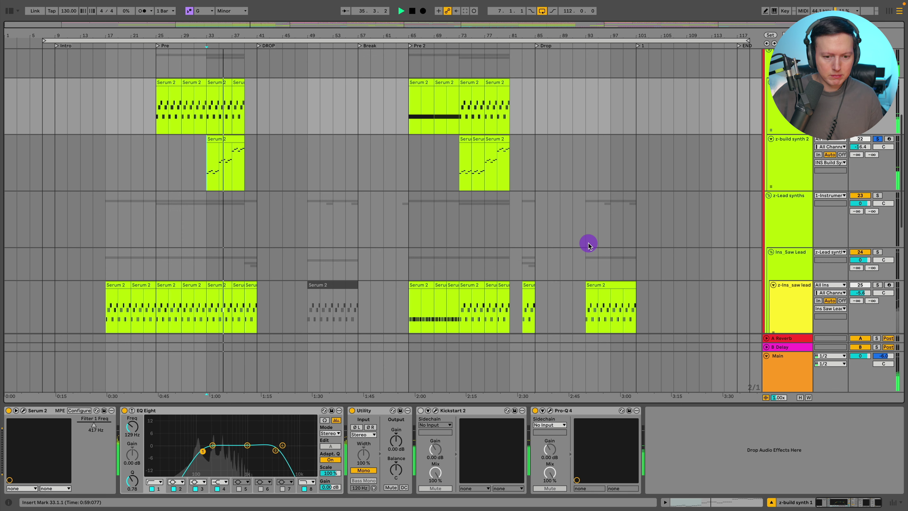
- Unsolo the build synths and compare the Pre 2 section from bar 65 with the Pre section from bar 25
click(407, 118)
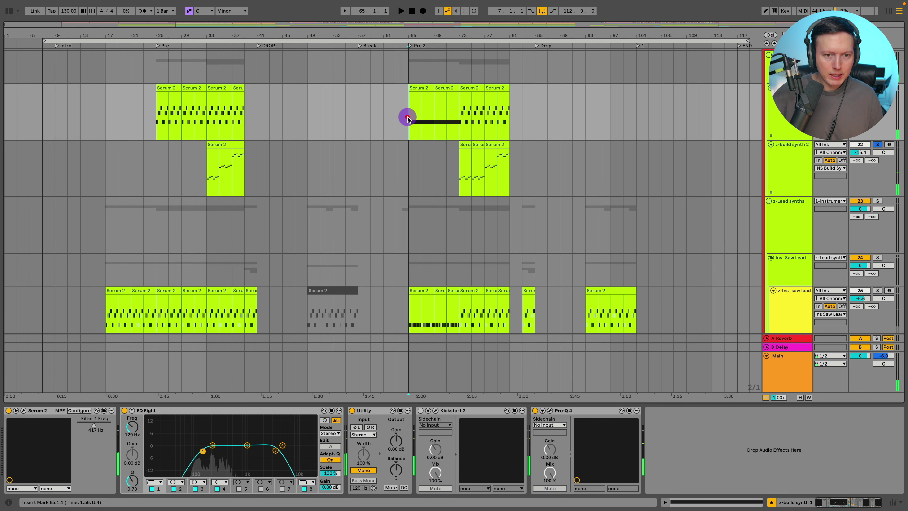
key(space)
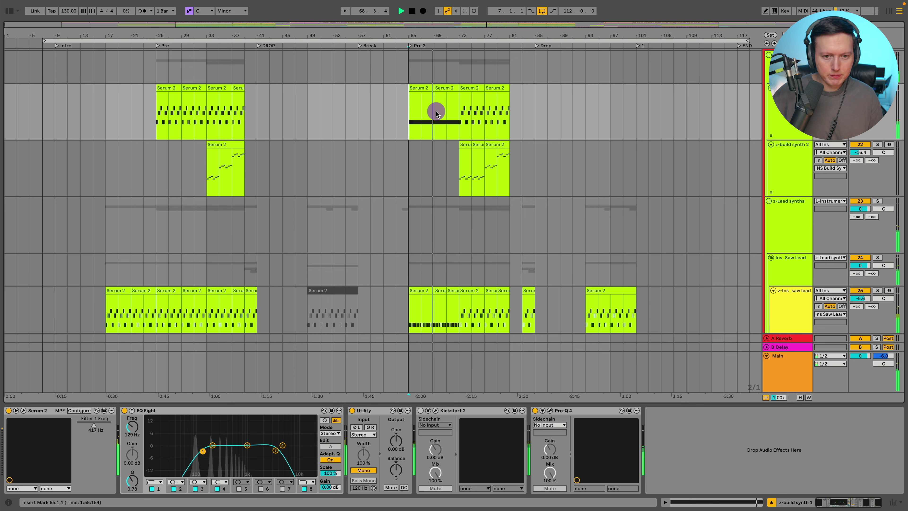
scroll(444, 112, down, 1)
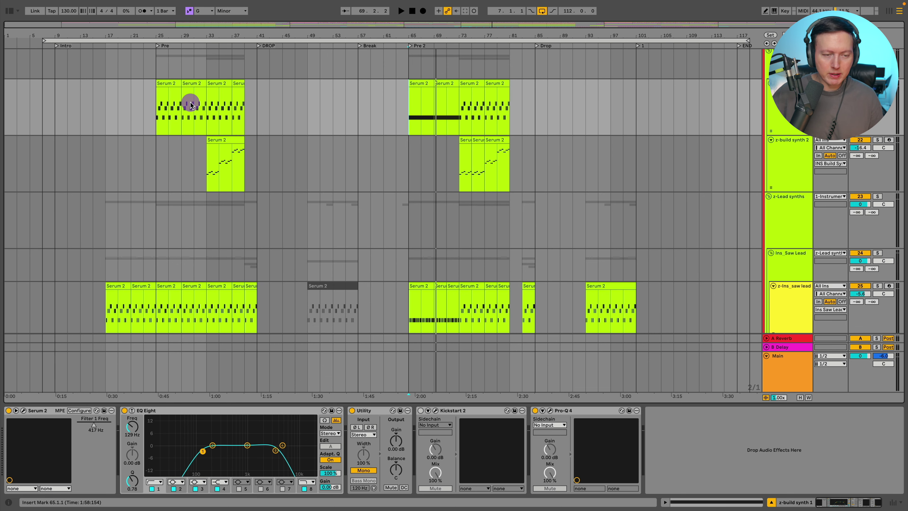
click(157, 115)
key(space)
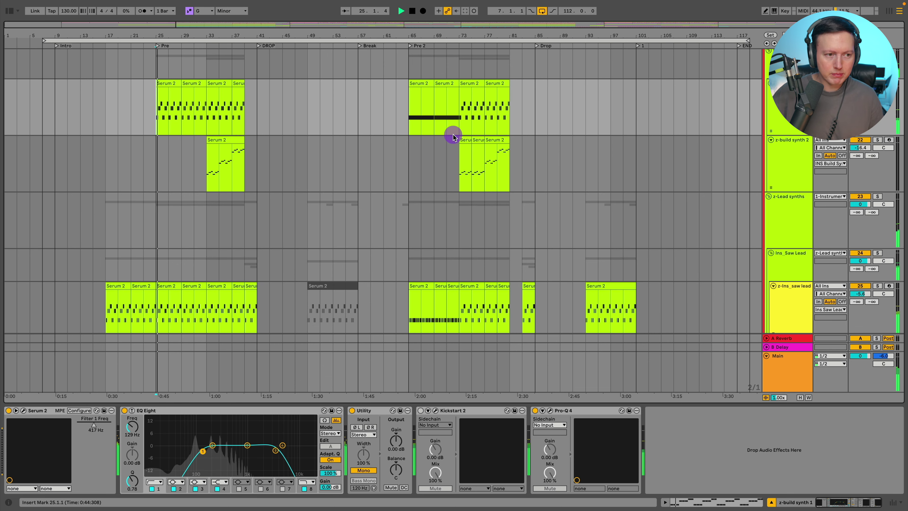
- Solo the upper z-Ins_saw lead track and listen to it before the drop from bars 39 and 37
scroll(450, 143, down, 2)
scroll(446, 185, down, 5)
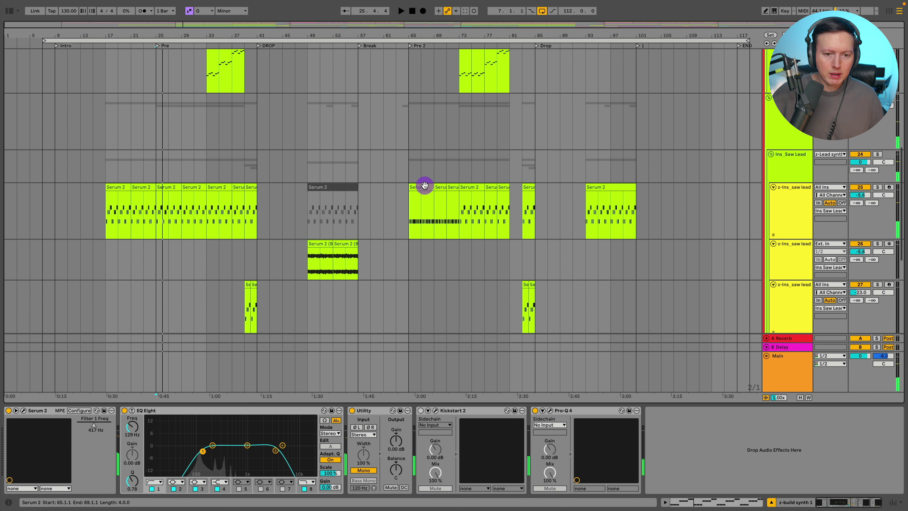
click(798, 200)
click(877, 187)
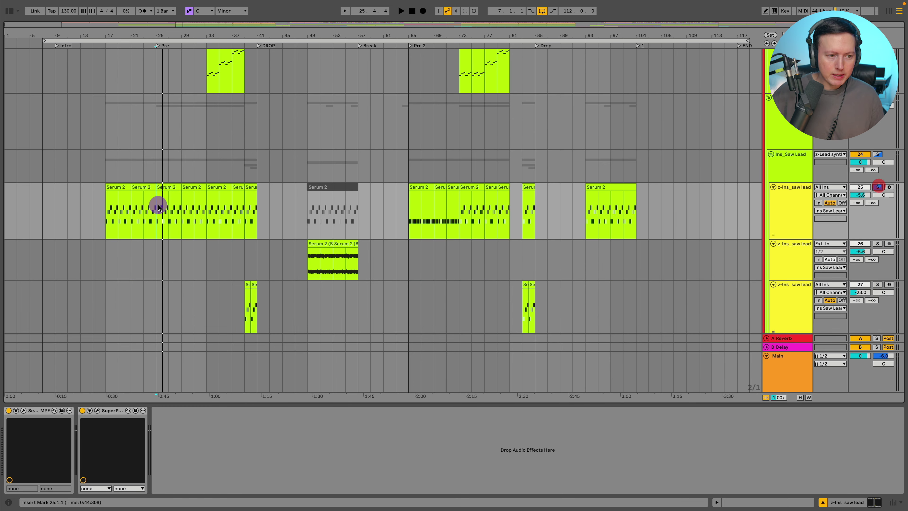
drag(107, 36, 147, 60)
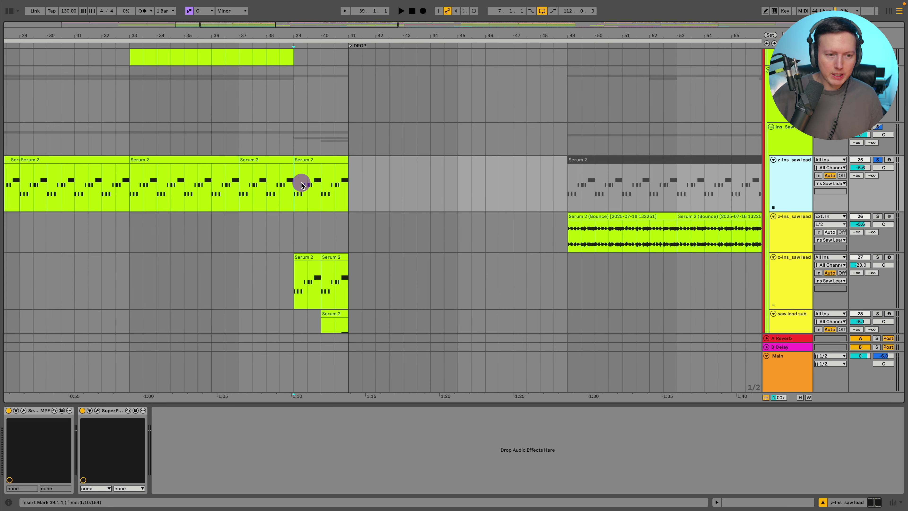
key(space)
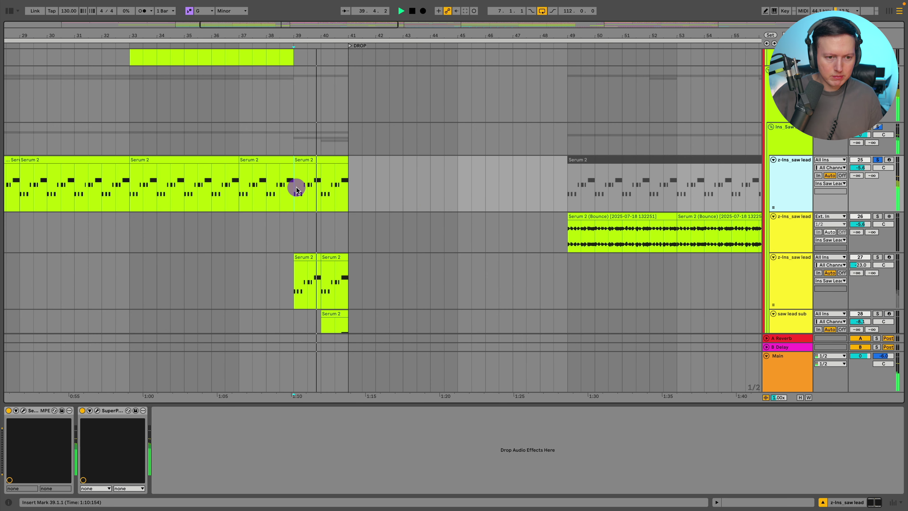
drag(293, 193, 342, 188)
click(241, 192)
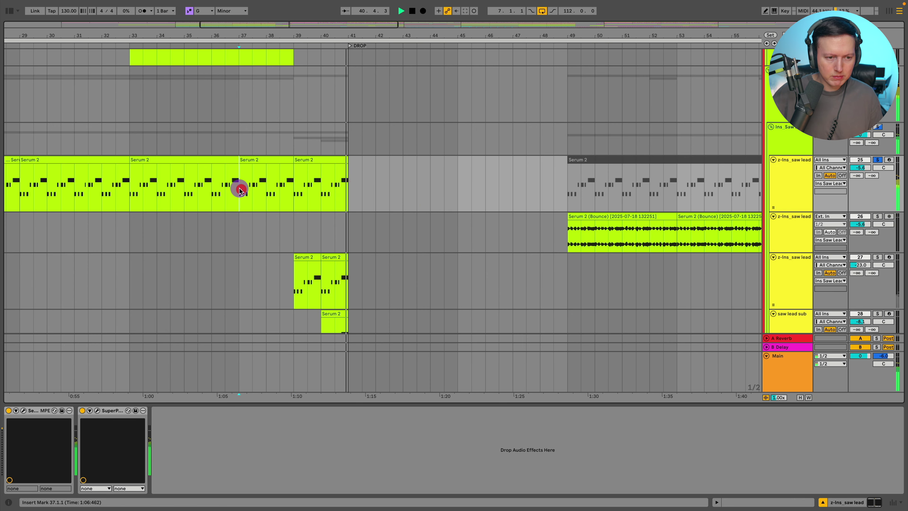
scroll(282, 202, right, 5)
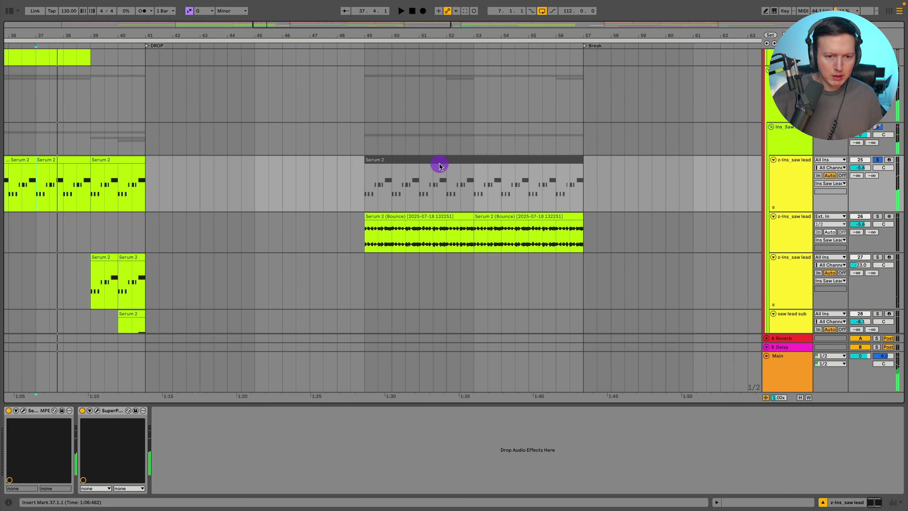
- Reactivate the muted Serum 2 MIDI clip at bar 49 on the soloed saw lead and loop bars 49 to 53
click(440, 160)
drag(382, 186, 464, 186)
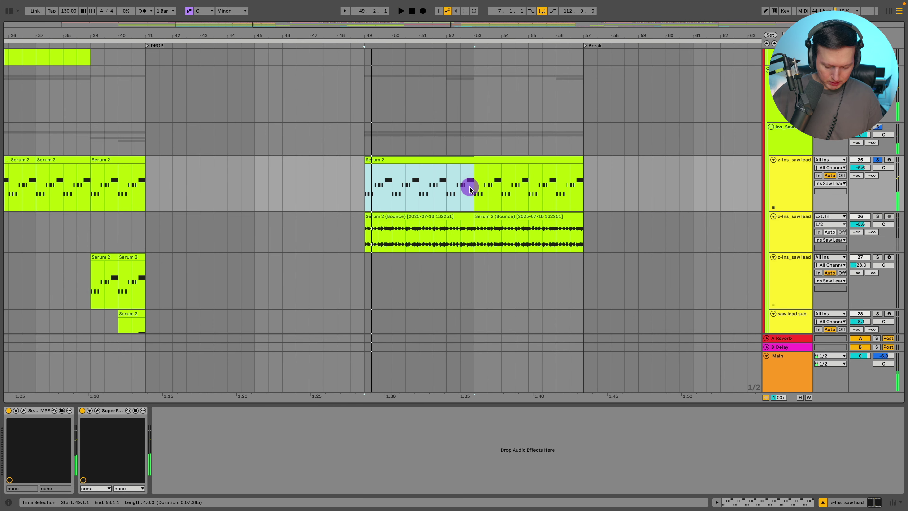
key(super+l)
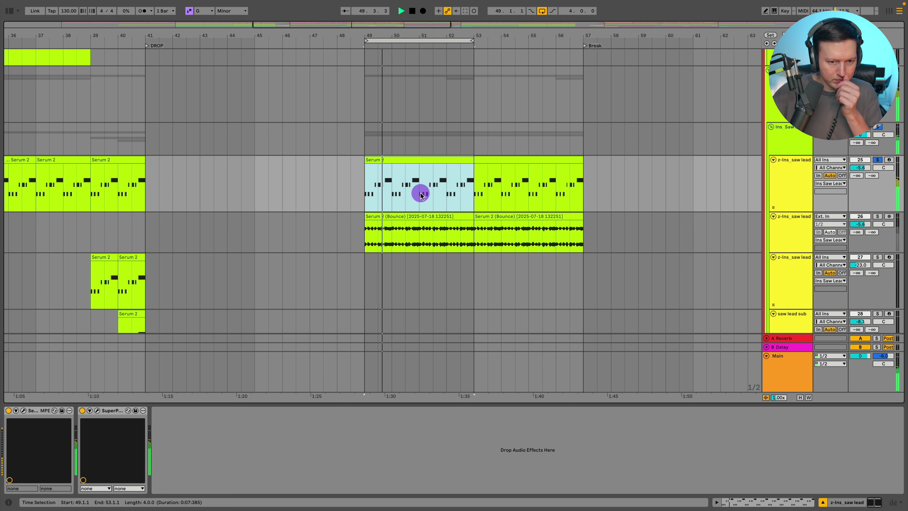
- Deactivate both bounced Serum 2 audio clips between bars 49 and 57 and return to bar 49
click(459, 217)
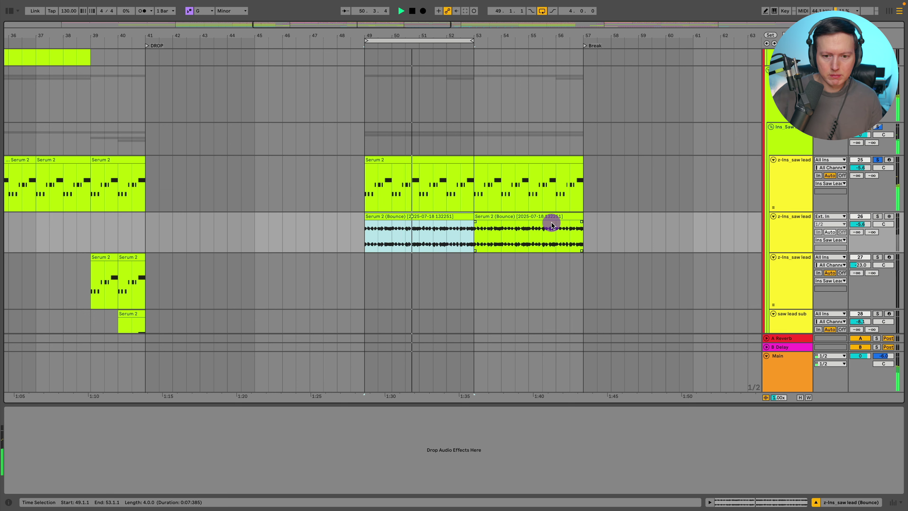
click(492, 218)
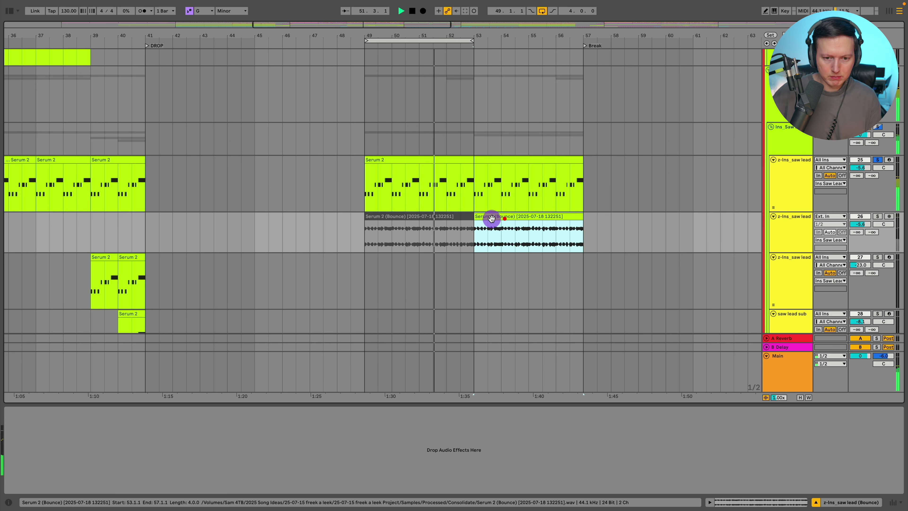
click(364, 192)
- Open the soloed z-Ins_saw lead's Serum 2 patch at envelope 2 and arm the track for live playing
click(794, 177)
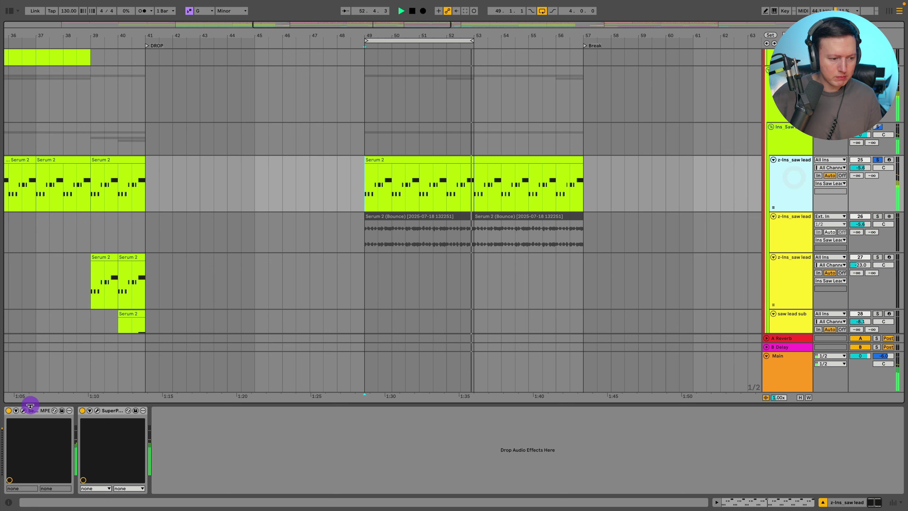
click(23, 410)
drag(462, 158, 344, 54)
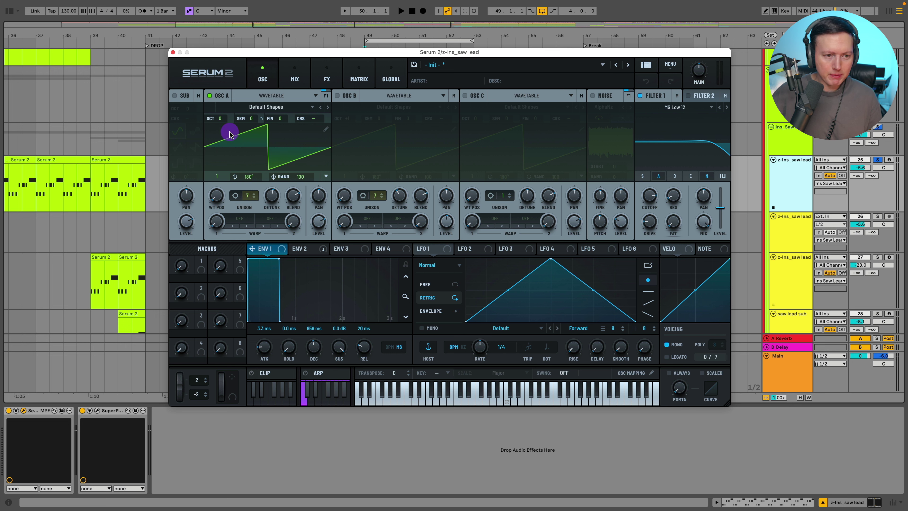
click(308, 249)
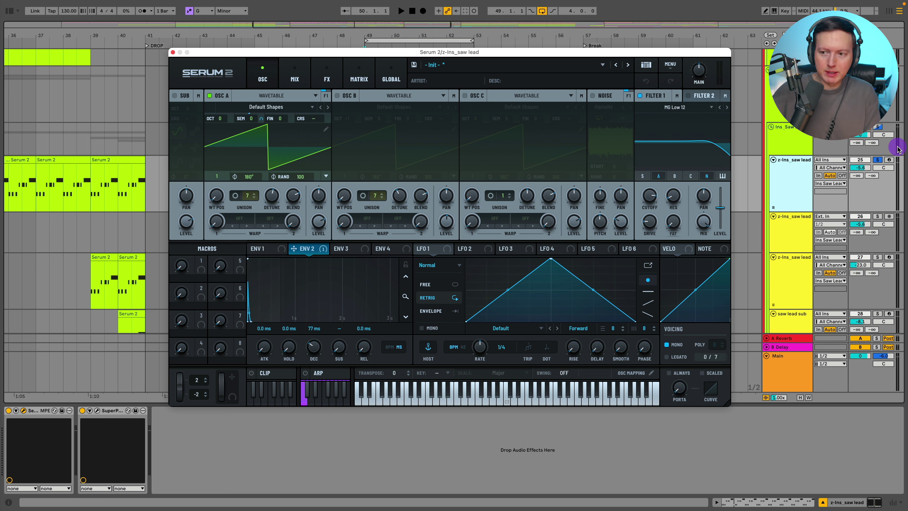
click(889, 159)
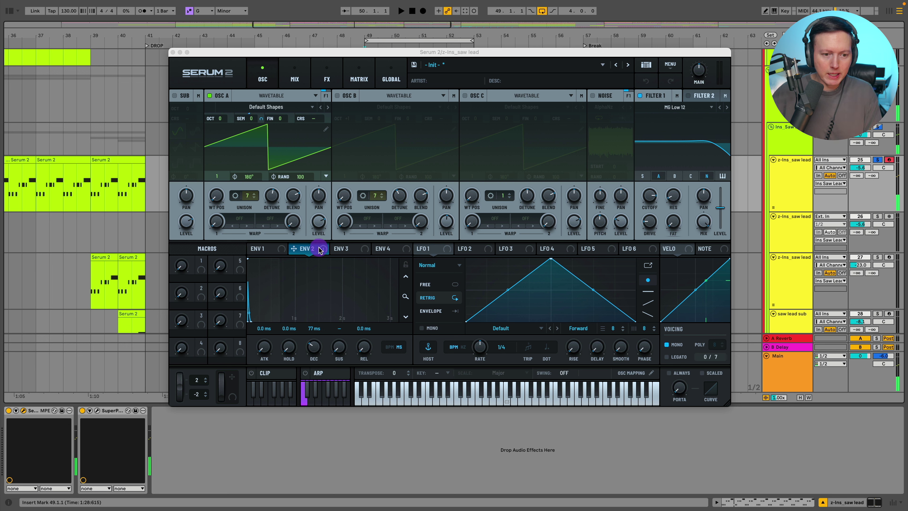
- Try a longer decay on envelope 2, undo it, and compare the sound with Filter 1 off and on
drag(313, 349, 319, 335)
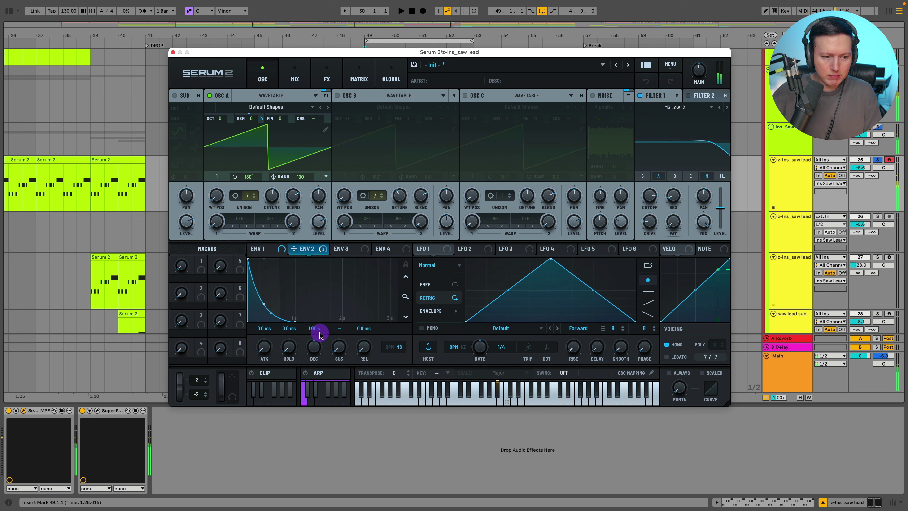
click(647, 82)
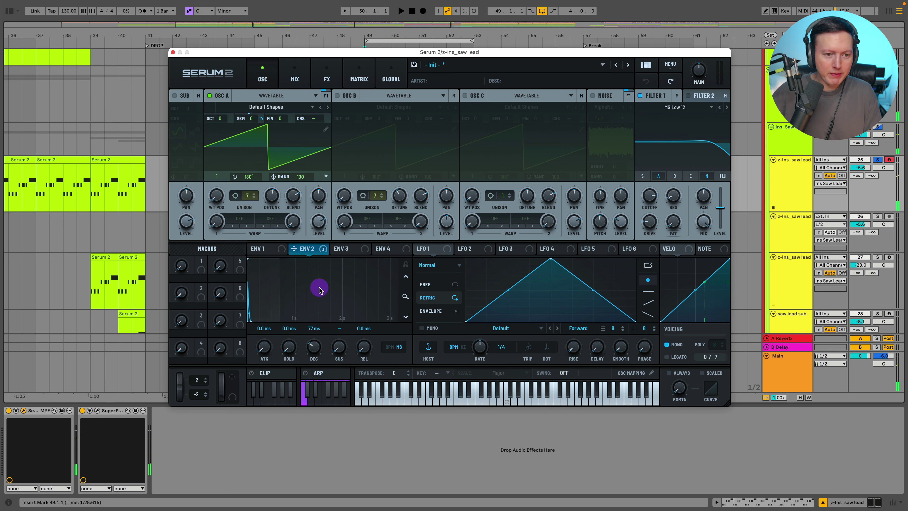
drag(264, 118, 264, 118)
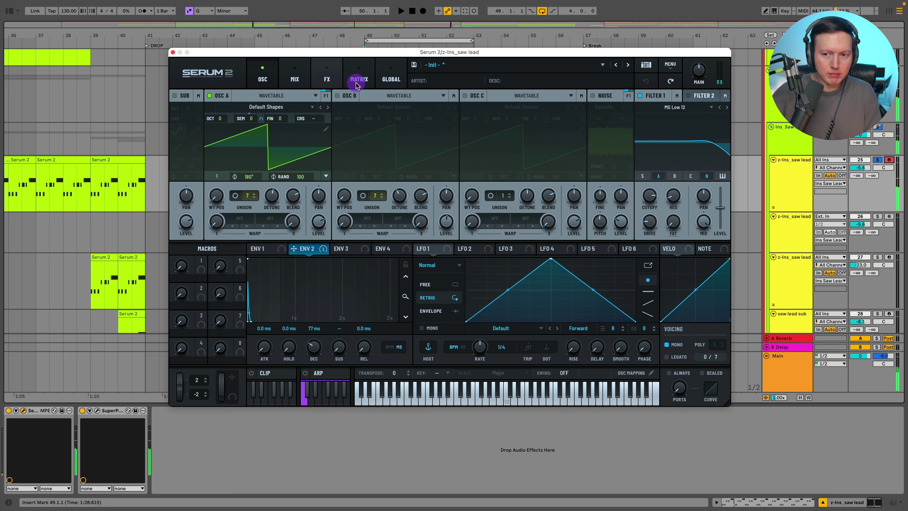
click(639, 96)
click(639, 96)
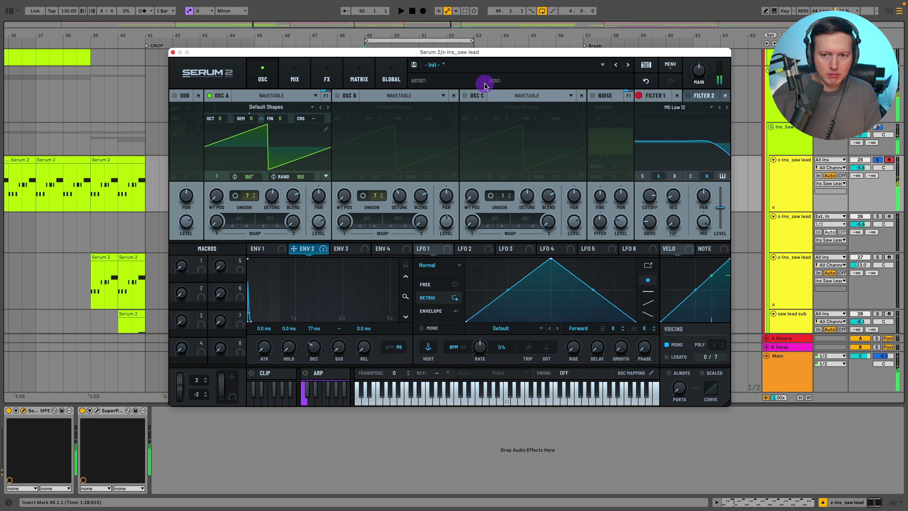
- Examine the equalizer settings in the saw lead's Serum 2 effects and close the synth window
click(326, 80)
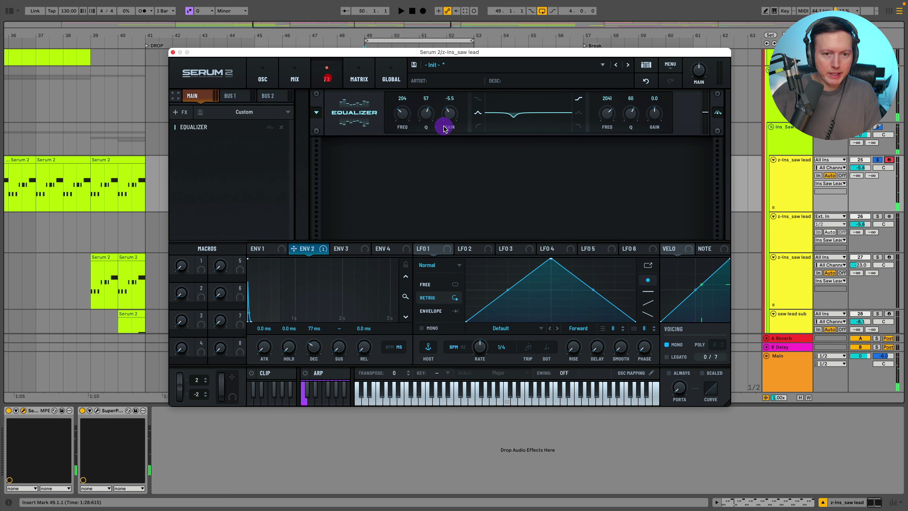
click(263, 81)
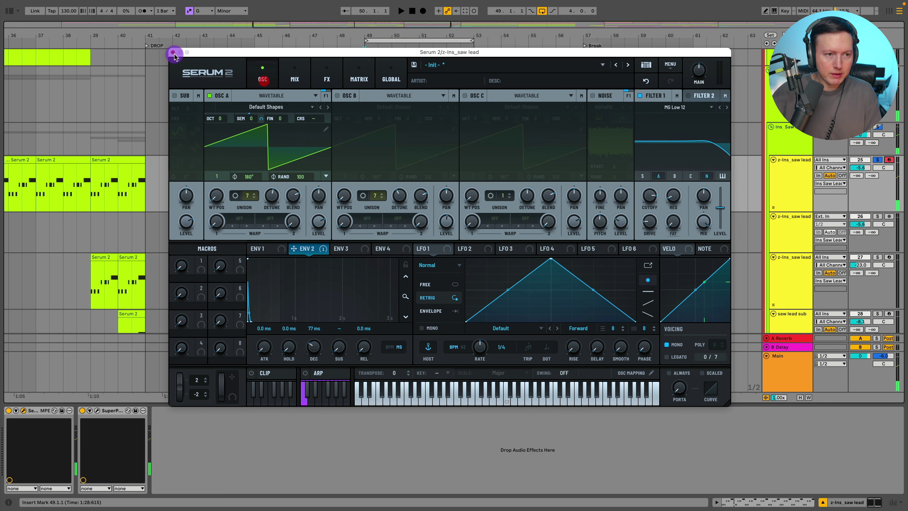
click(172, 53)
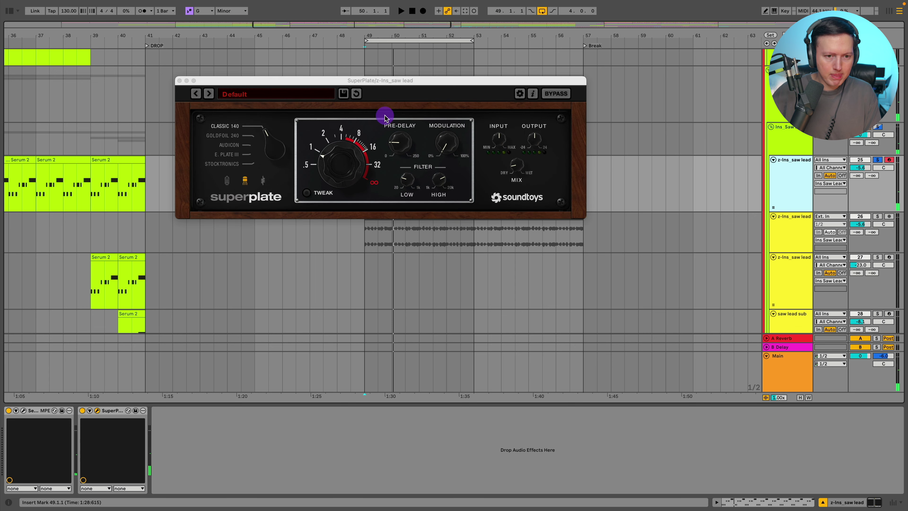
- Compare the saw lead with and without the SuperPlate reverb, and close the plugin window
click(82, 410)
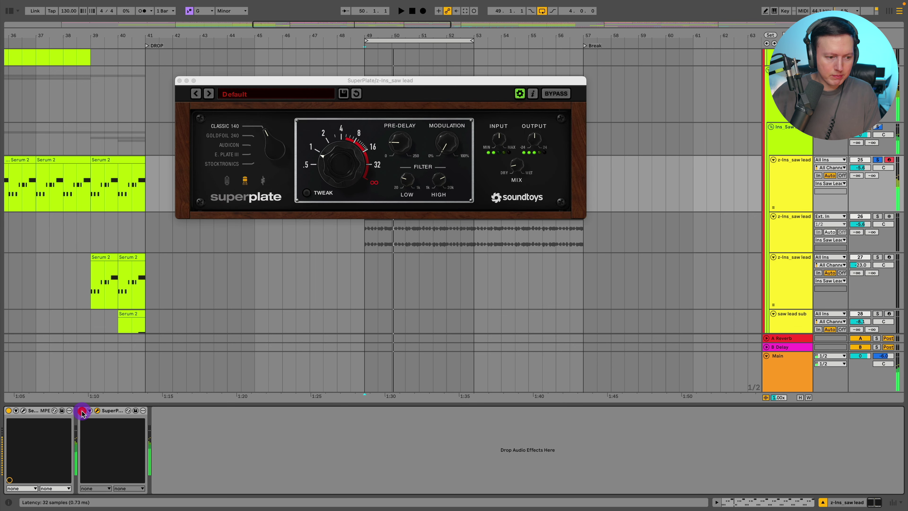
click(180, 80)
- Solo the lower z-Ins_saw lead layer that enters at bar 39 and play it from there
scroll(330, 199, down, 5)
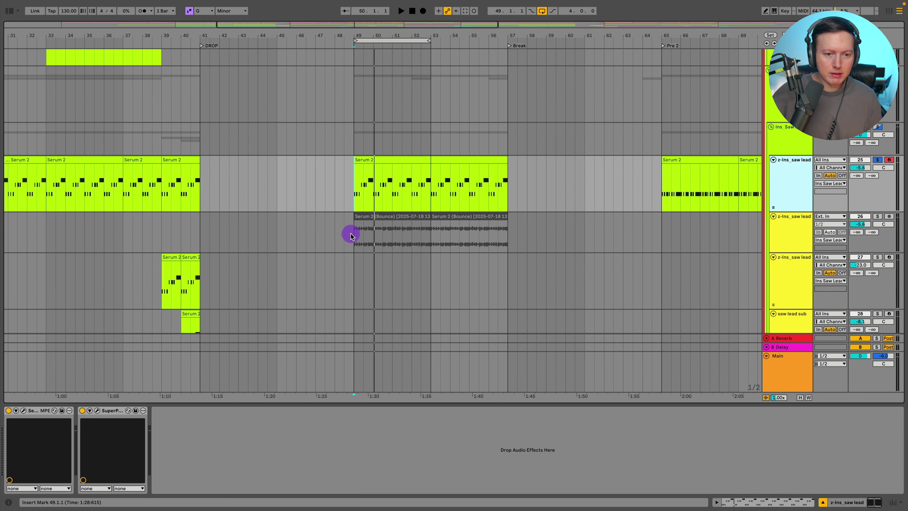
scroll(346, 238, down, 2)
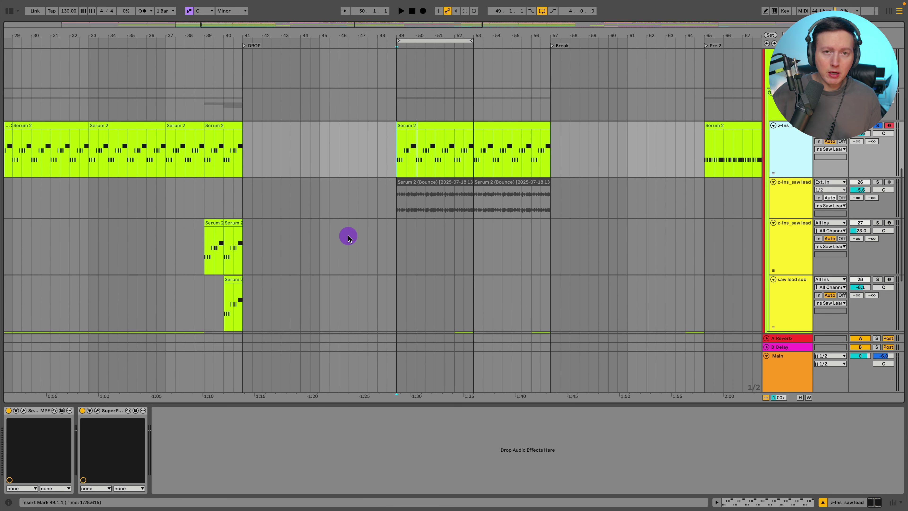
click(202, 258)
click(877, 223)
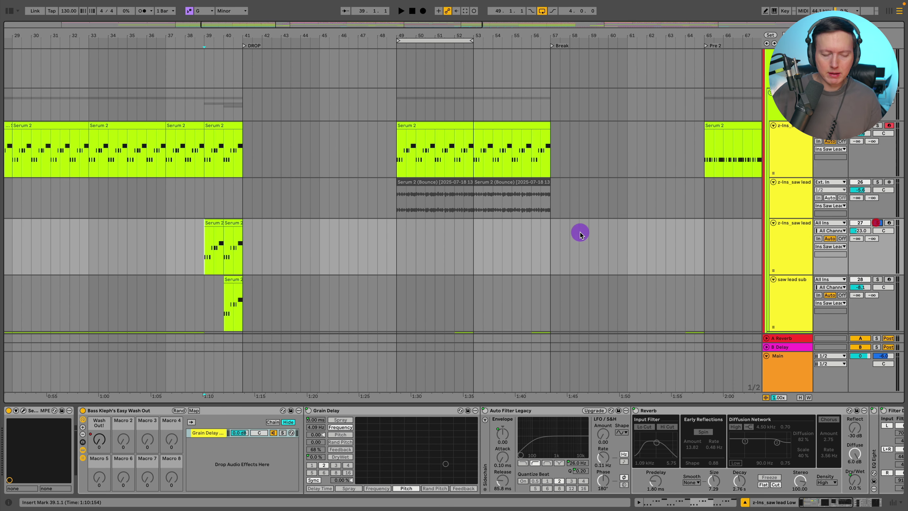
scroll(530, 232, right, 3)
key(space)
scroll(533, 233, right, 2)
scroll(531, 231, down, 4)
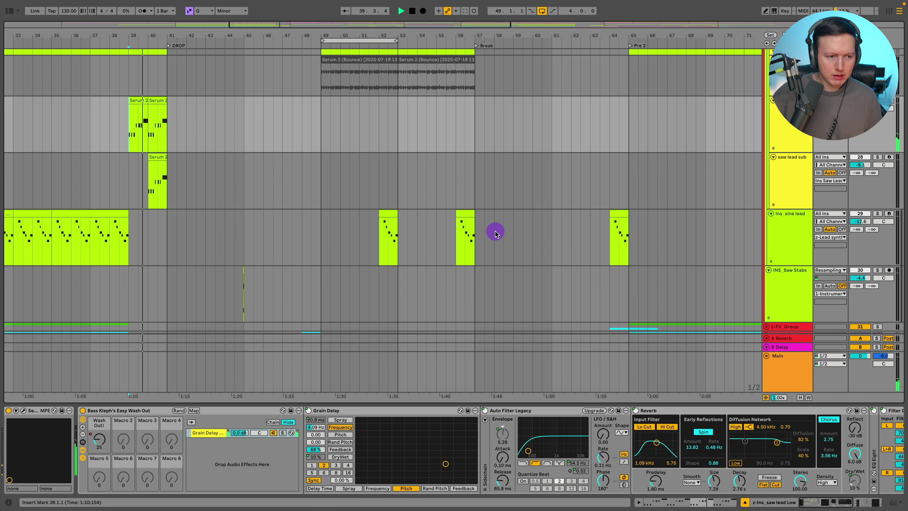
- Solo the saw lead sub track and play its clip from bar 40
scroll(492, 229, up, 2)
click(806, 224)
click(877, 205)
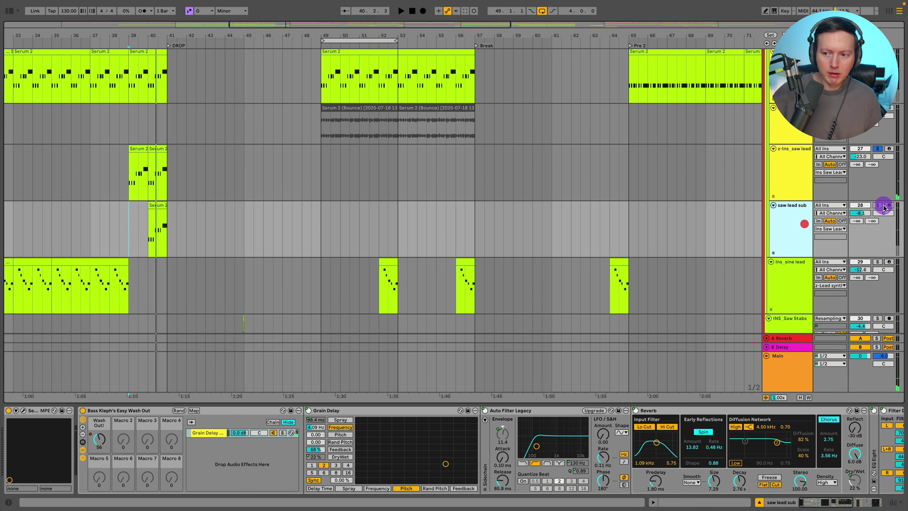
click(150, 223)
scroll(260, 243, left, 2)
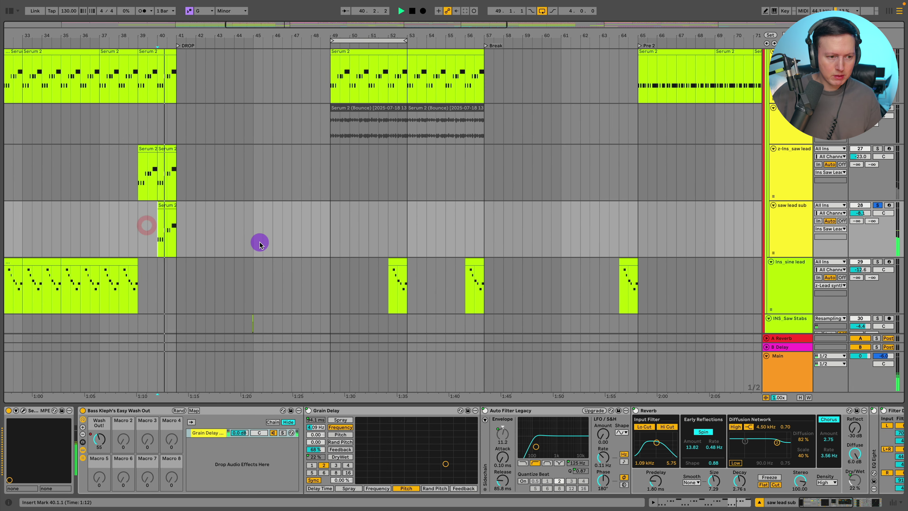
scroll(296, 243, left, 5)
- Solo the whole Ins_Saw Lead group and play its combined layers from bar 40 into the drop
scroll(878, 196, up, 3)
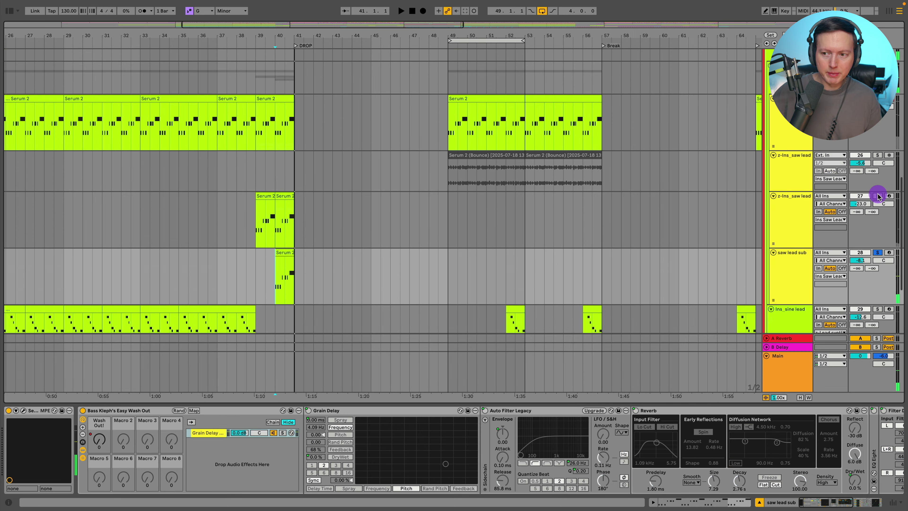
click(877, 65)
key(space)
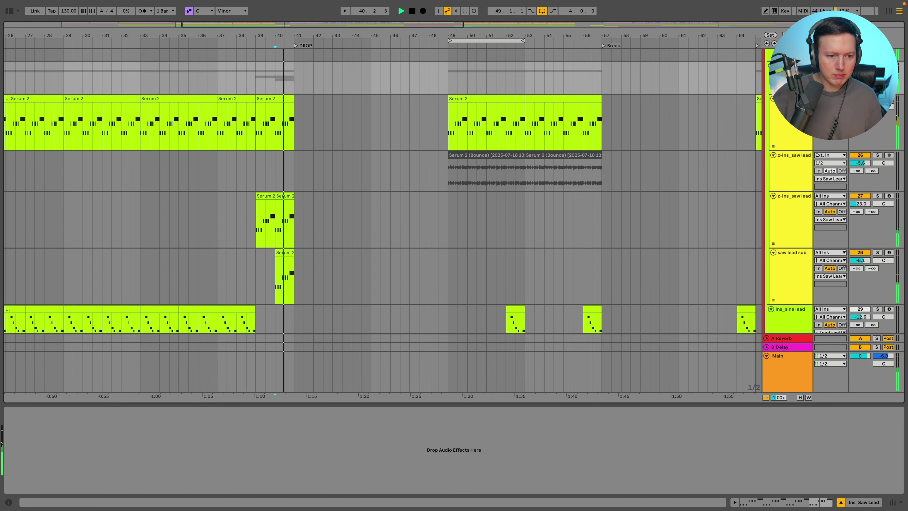
- Solo the Ins_sine lead track and play its phrase at bar 52
scroll(443, 180, down, 3)
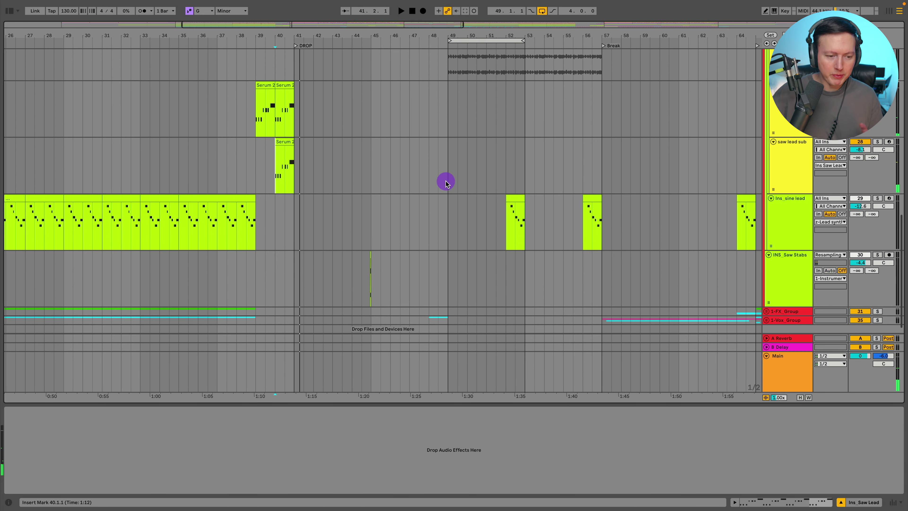
click(214, 219)
click(515, 215)
scroll(505, 213, right, 6)
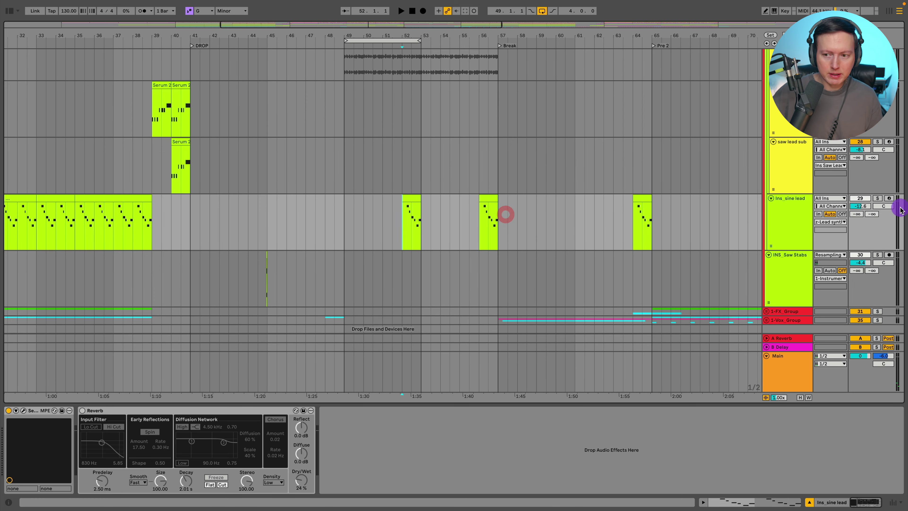
click(877, 198)
scroll(653, 213, up, 3)
scroll(703, 210, down, 3)
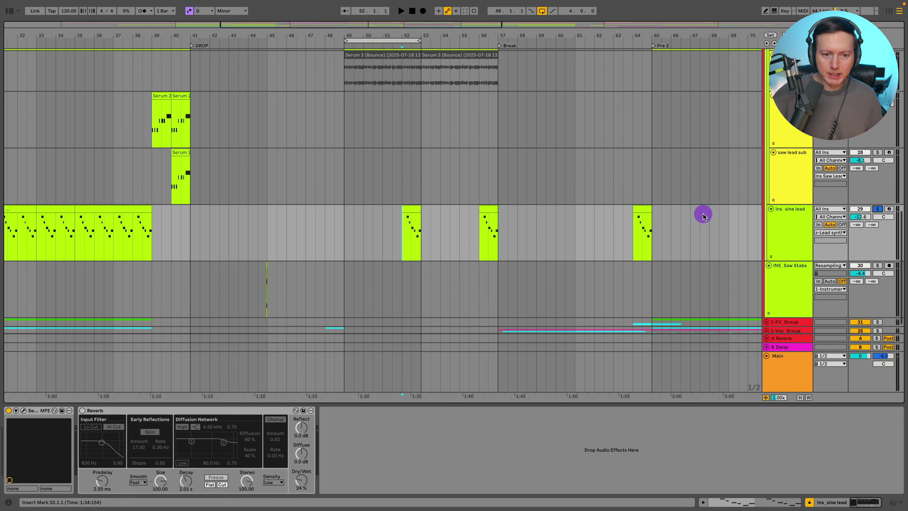
key(space)
scroll(701, 227, right, 2)
click(784, 229)
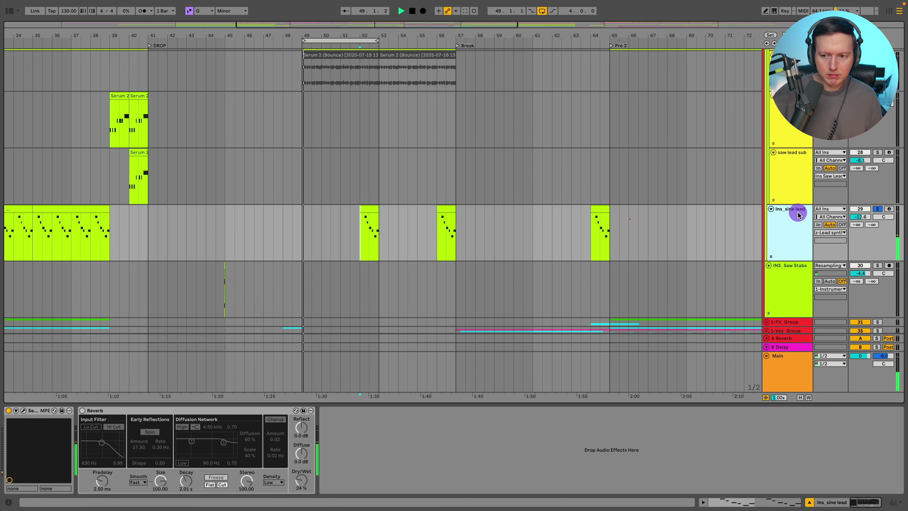
click(360, 241)
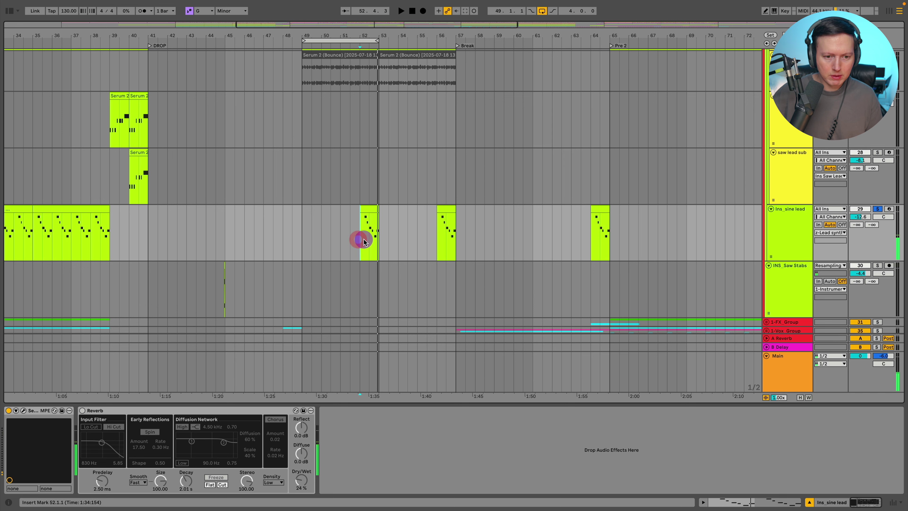
- Open the Ins_sine lead's Serum 2 synth and compare its sound with the noise oscillator off and back on
click(375, 233)
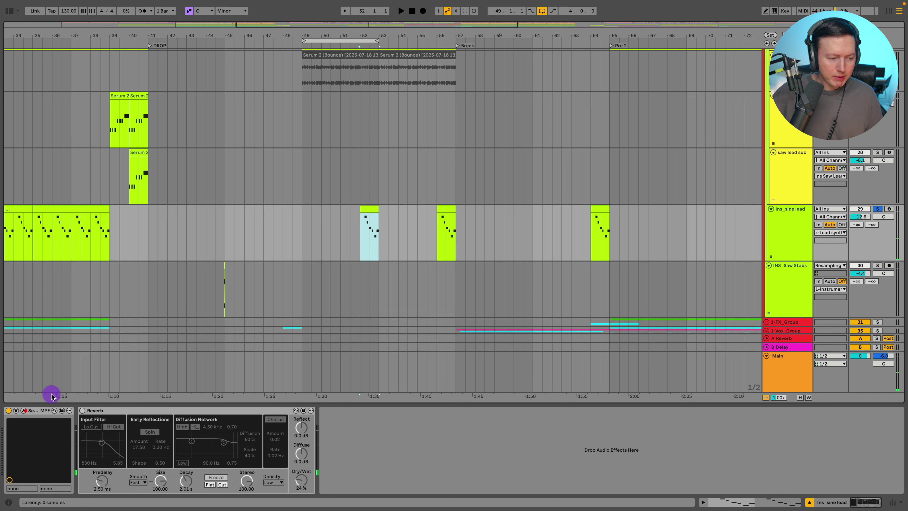
click(54, 410)
drag(393, 105, 378, 57)
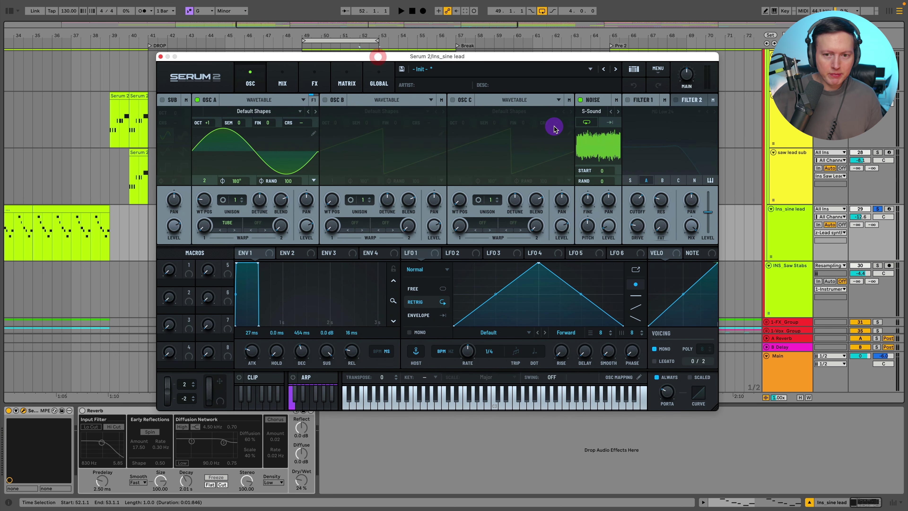
click(581, 102)
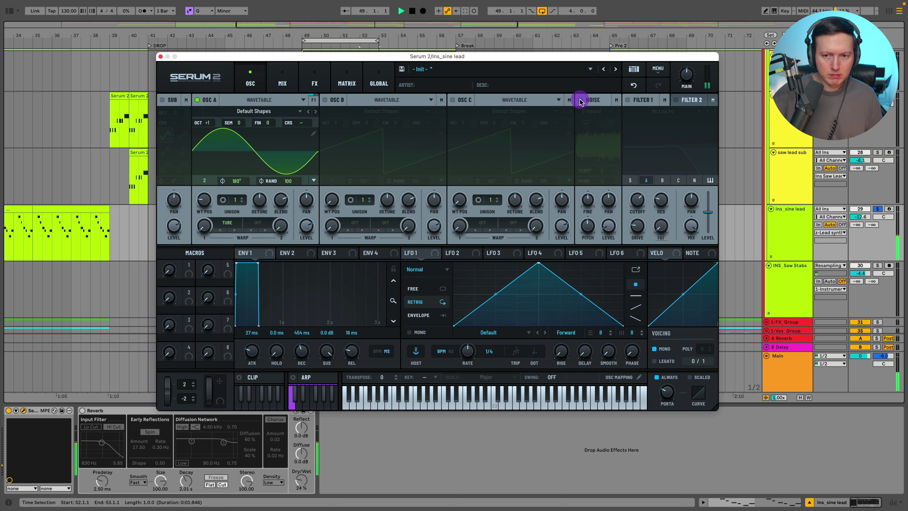
click(580, 100)
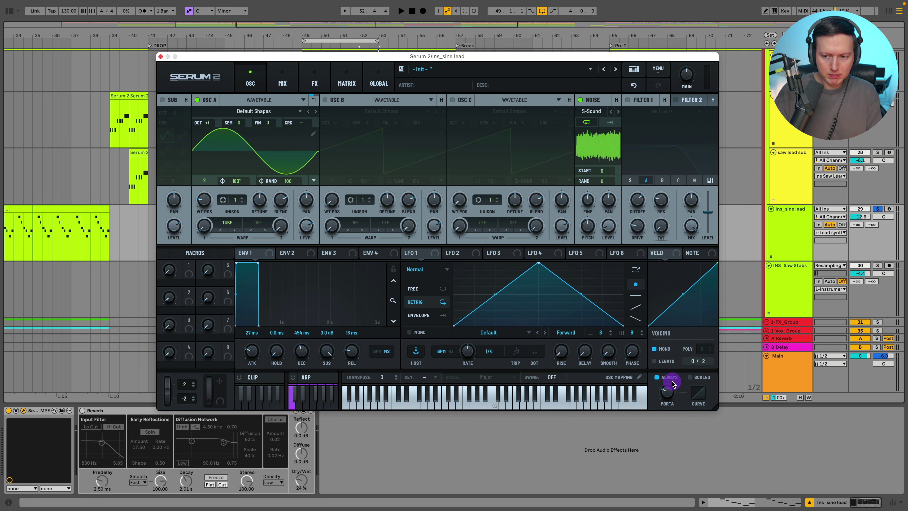
- Arm the Ins_sine lead track for live playing, check the synth's envelope 1, effects and mixer pages, and close the synth
click(887, 209)
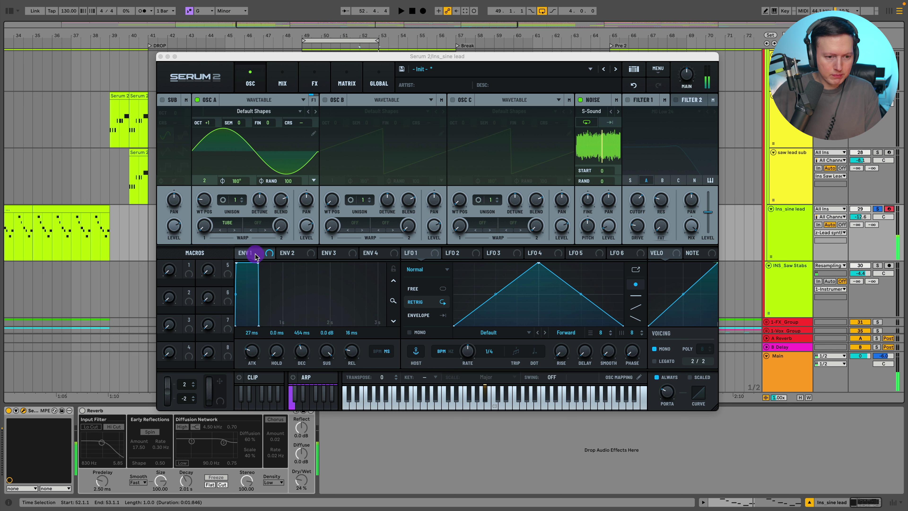
click(248, 257)
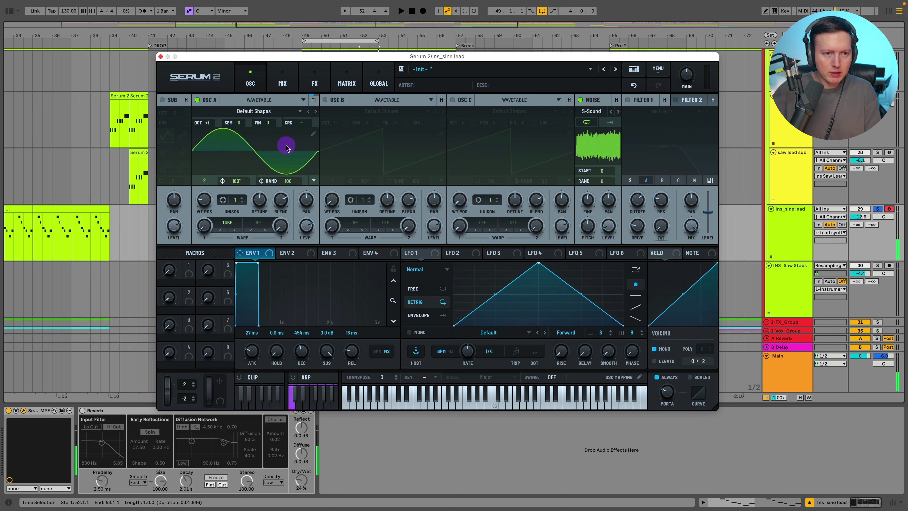
click(315, 83)
click(288, 87)
click(247, 84)
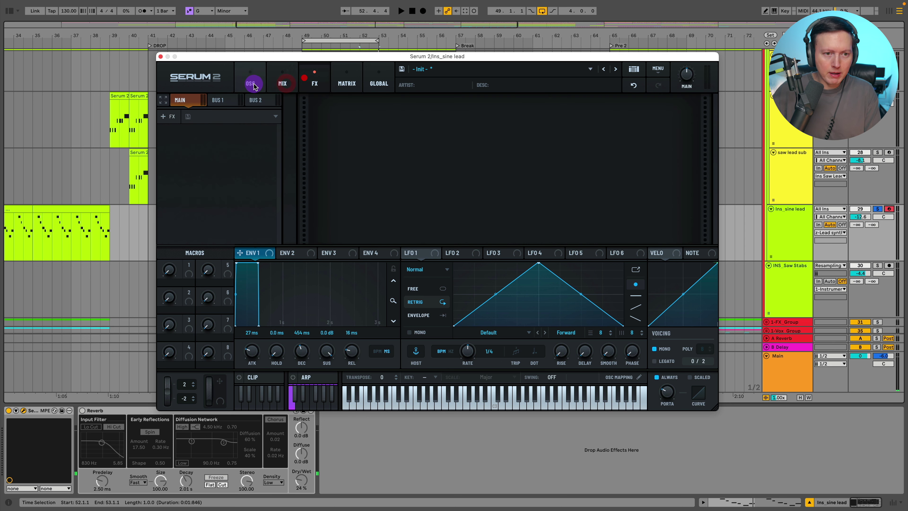
click(160, 56)
- Shorten the loop to the single bar starting at bar 52 and play the soloed sine lead phrase there
scroll(780, 200, up, 4)
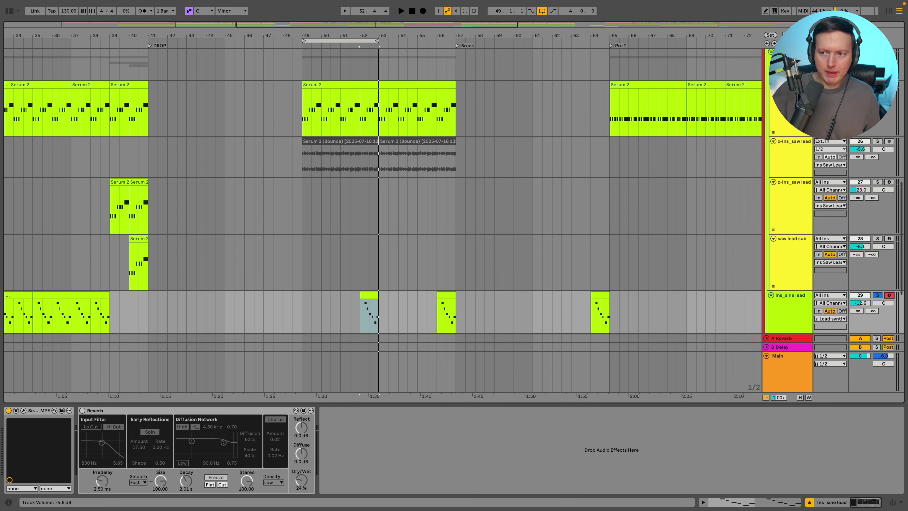
click(860, 149)
key(space)
scroll(594, 169, down, 2)
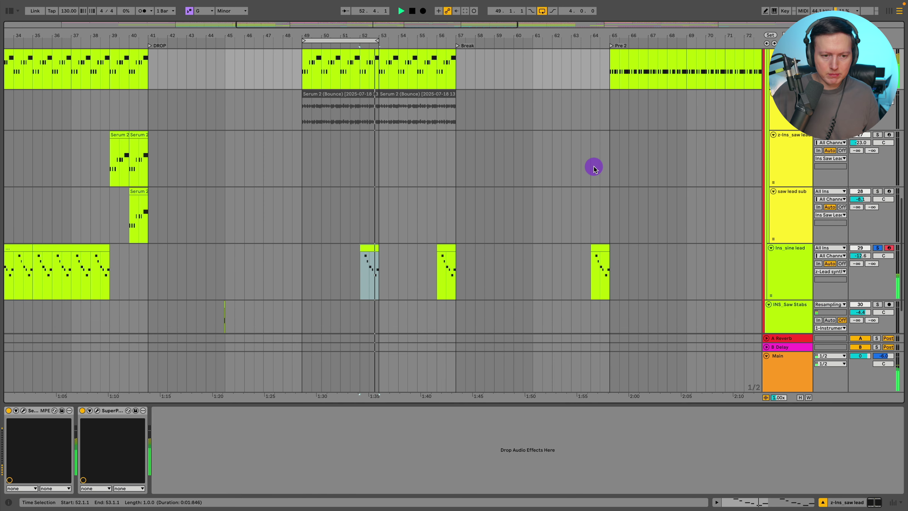
scroll(481, 174, up, 1)
click(359, 159)
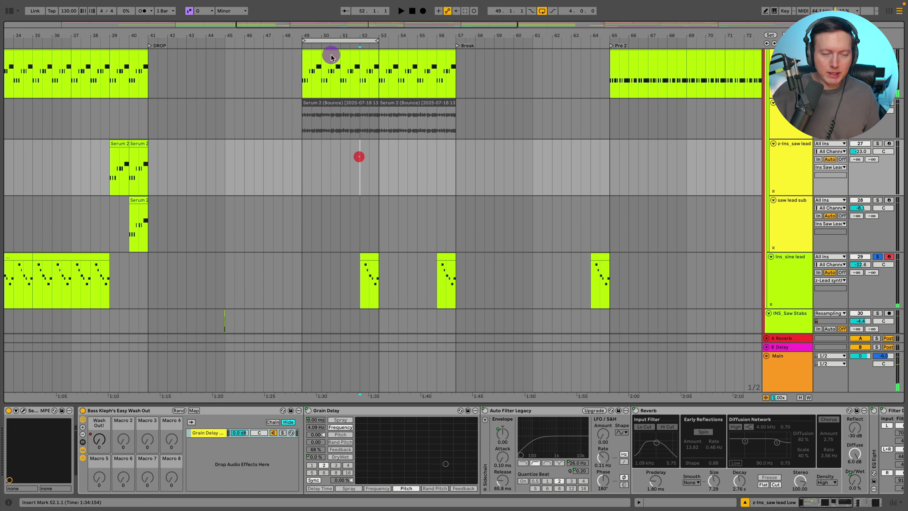
drag(303, 40, 361, 46)
key(space)
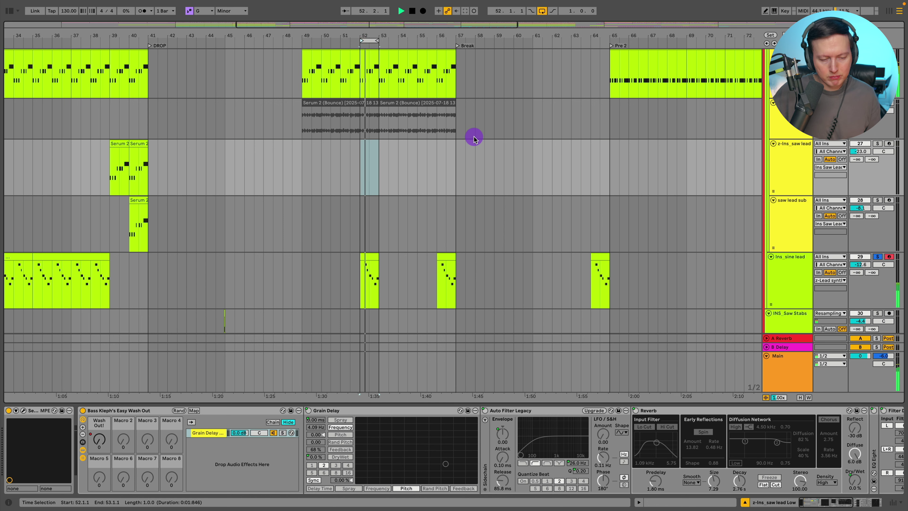
scroll(617, 234, down, 2)
scroll(617, 234, down, 2)
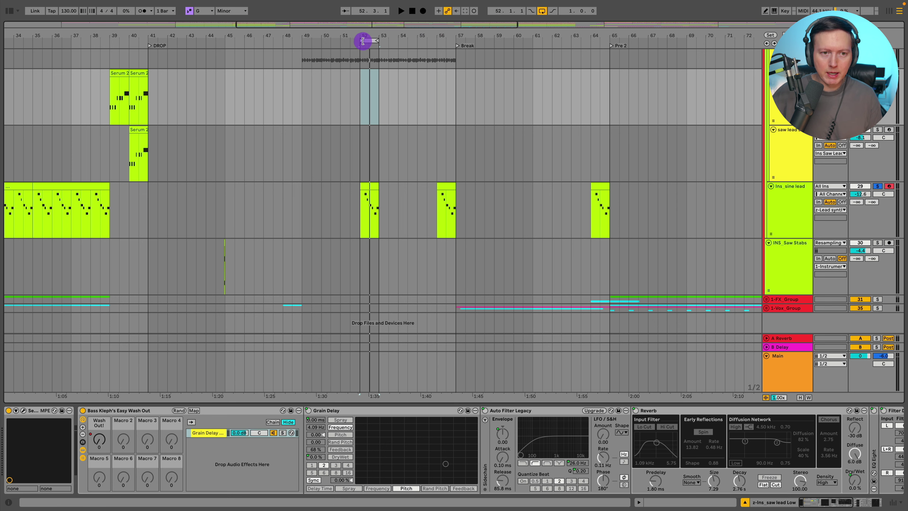
- Unsolo the sine lead, solo the INS_Saw Stabs track and play its single stab from just before bar 45
scroll(363, 41, down, 5)
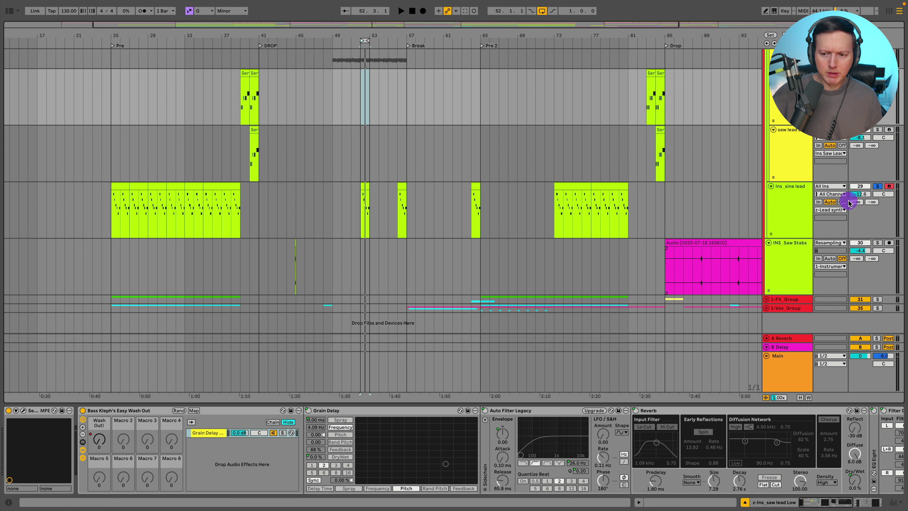
scroll(540, 227, up, 1)
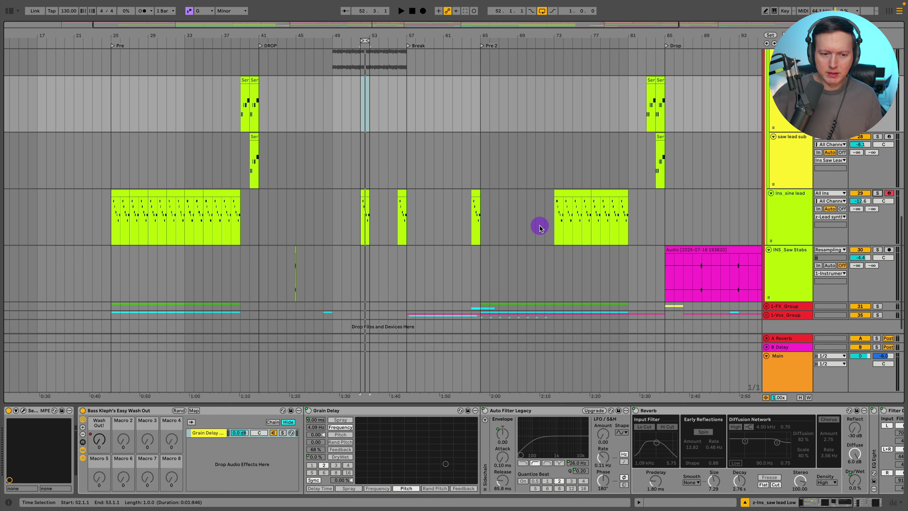
scroll(393, 236, up, 3)
drag(282, 34, 284, 136)
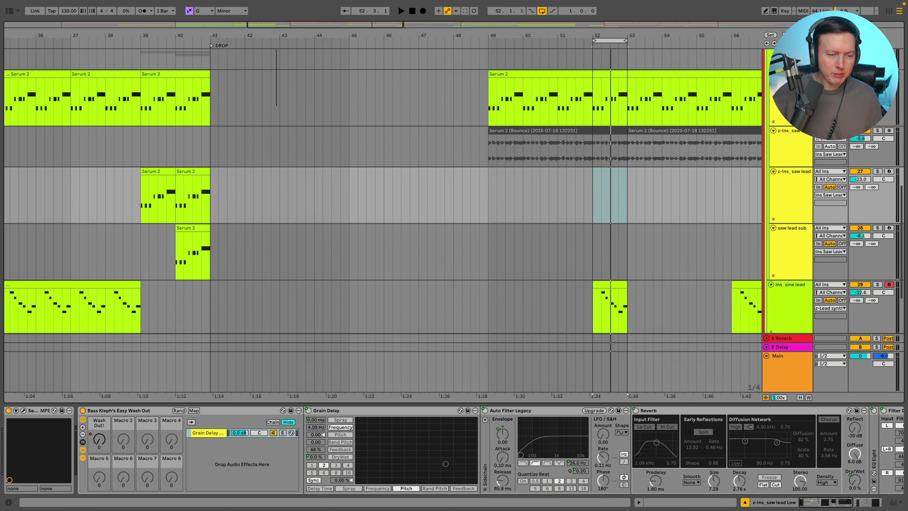
scroll(394, 152, down, 3)
click(346, 261)
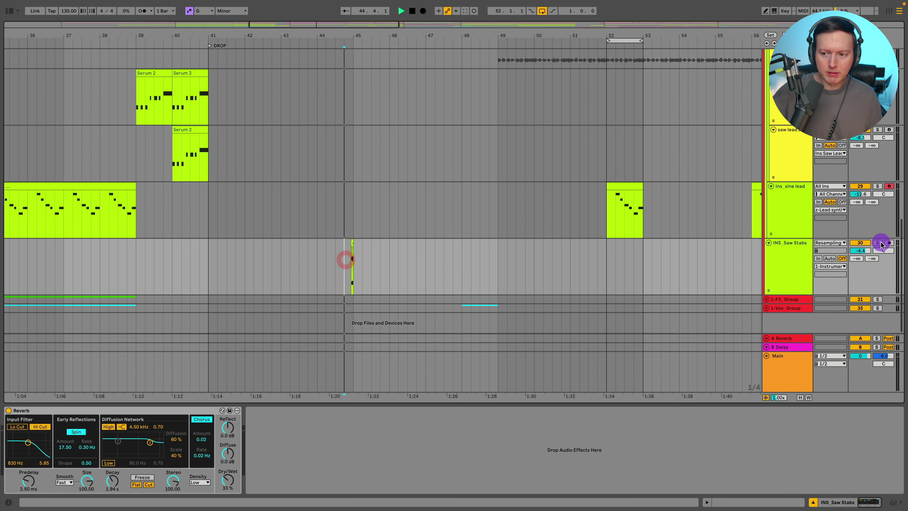
key(space)
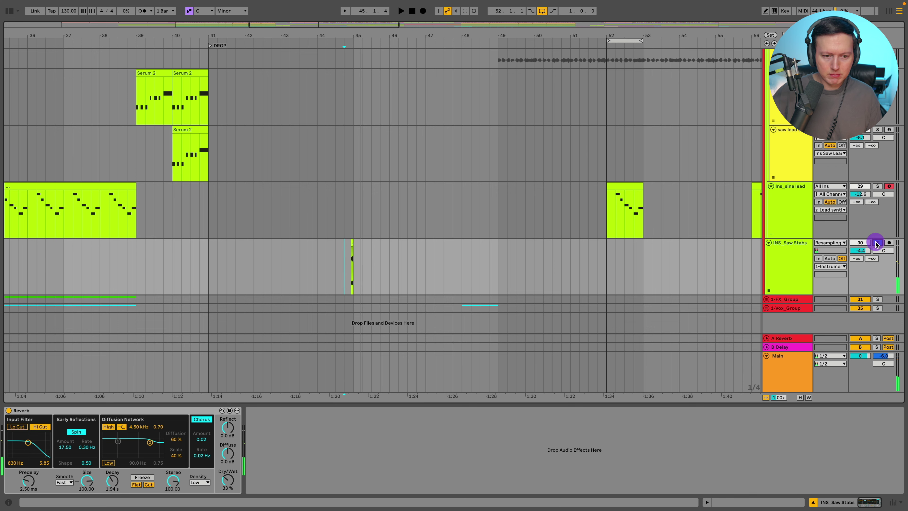
click(877, 243)
- Unfold the 1-FX_Group and 1-Vox_Group to examine their effect and vocal tracks
scroll(407, 51, down, 6)
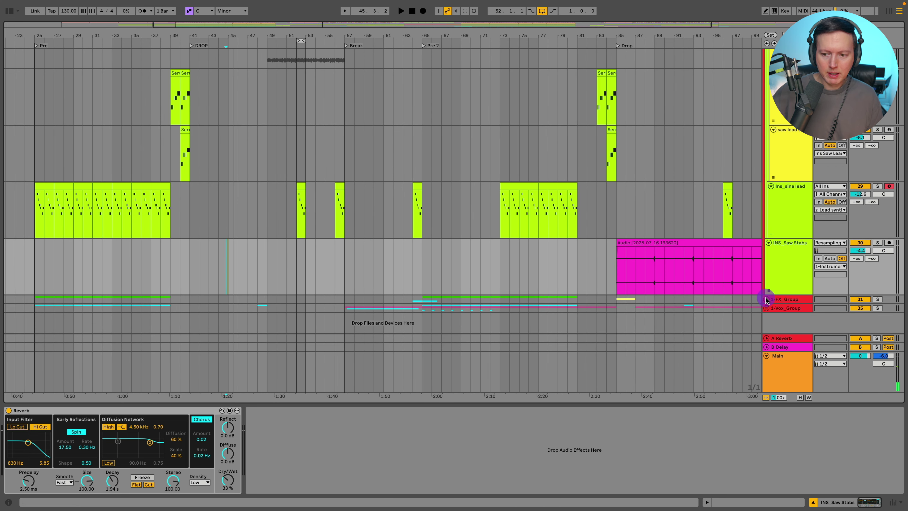
click(765, 299)
scroll(504, 159, down, 5)
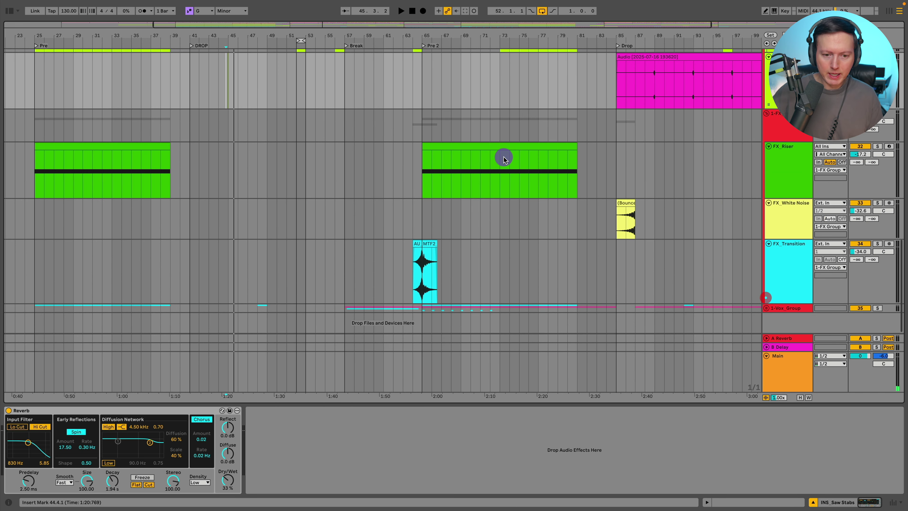
click(766, 307)
scroll(476, 227, down, 5)
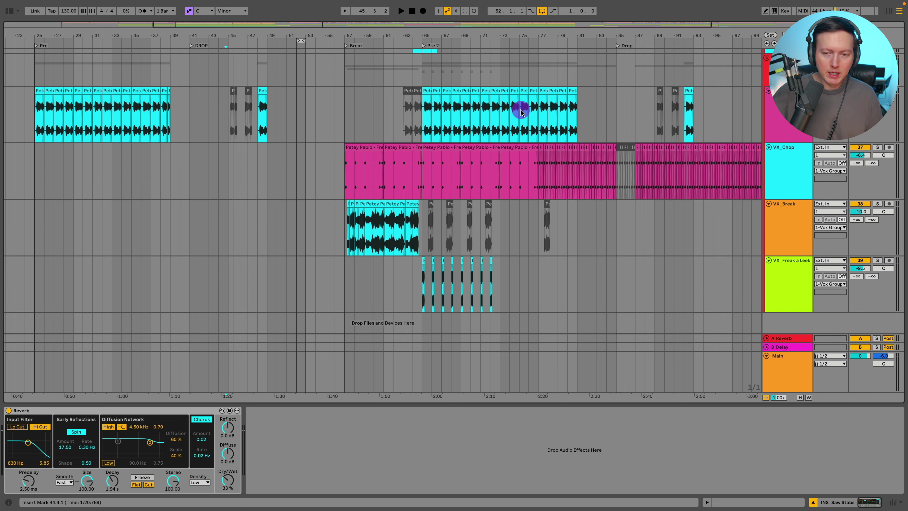
- Solo the VX_Girl You Like vocal track and play its repeated phrase from bar 33 twice
click(776, 118)
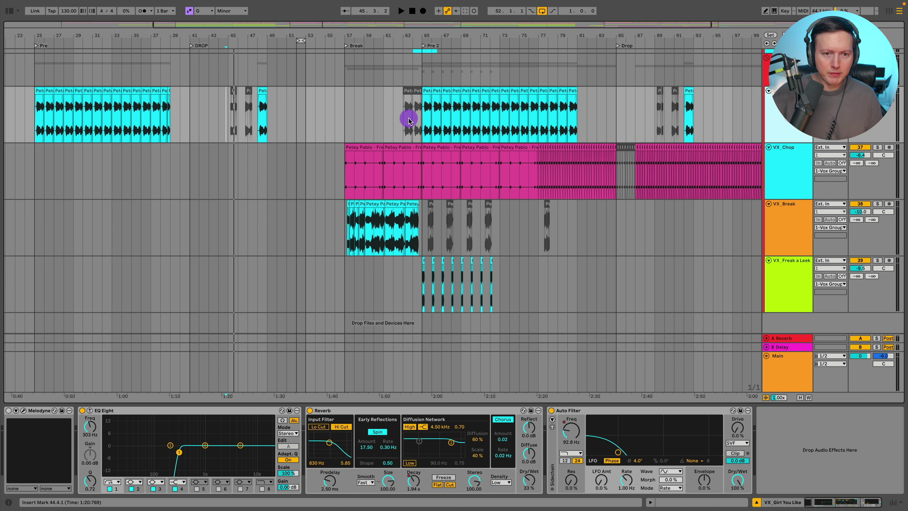
click(409, 121)
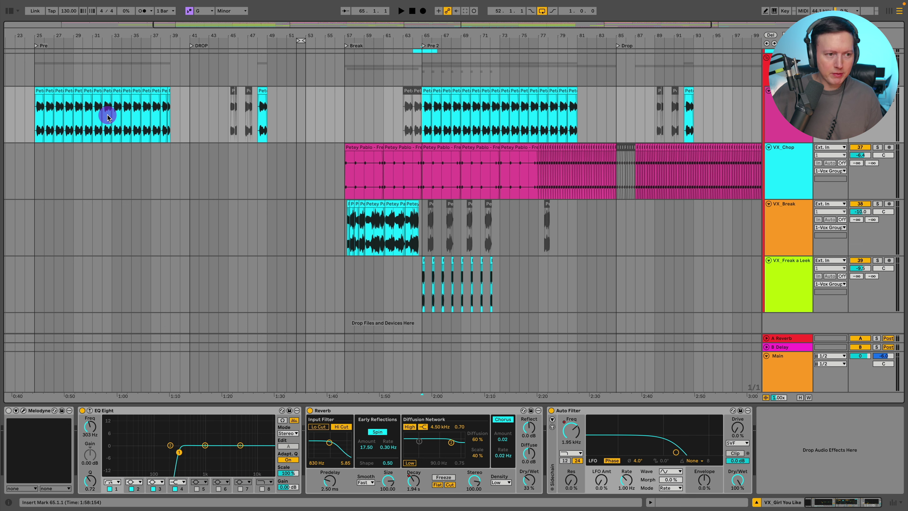
click(112, 128)
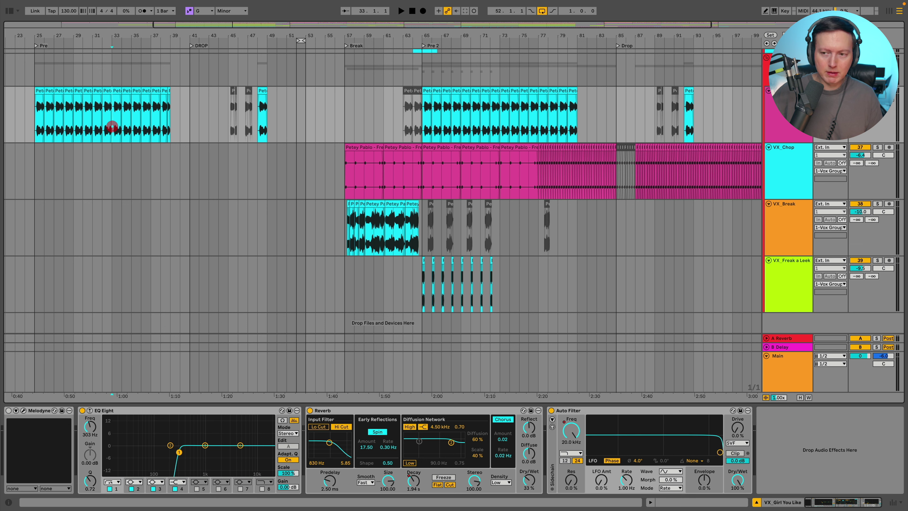
key(space)
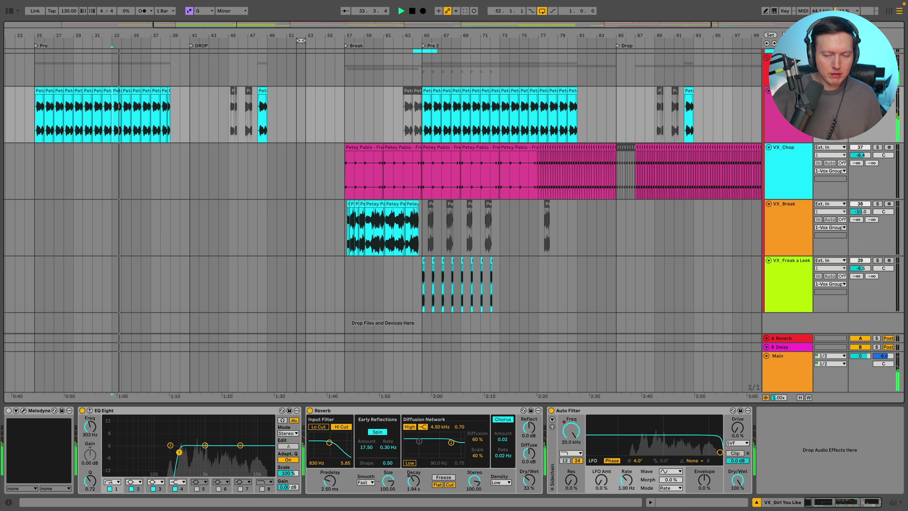
key(space)
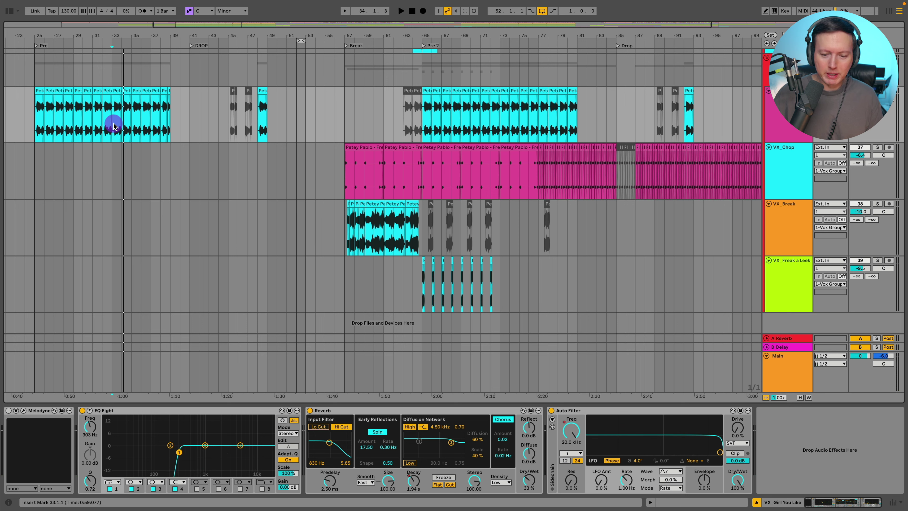
key(space)
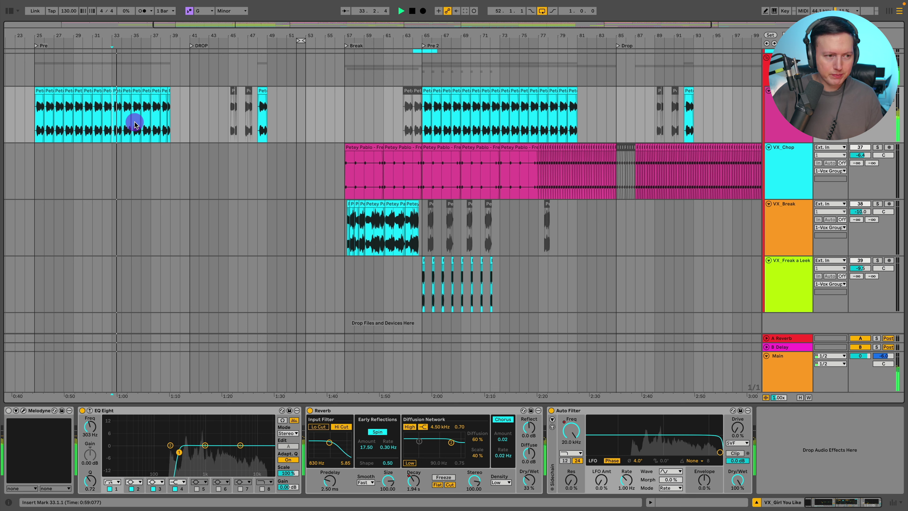
key(space)
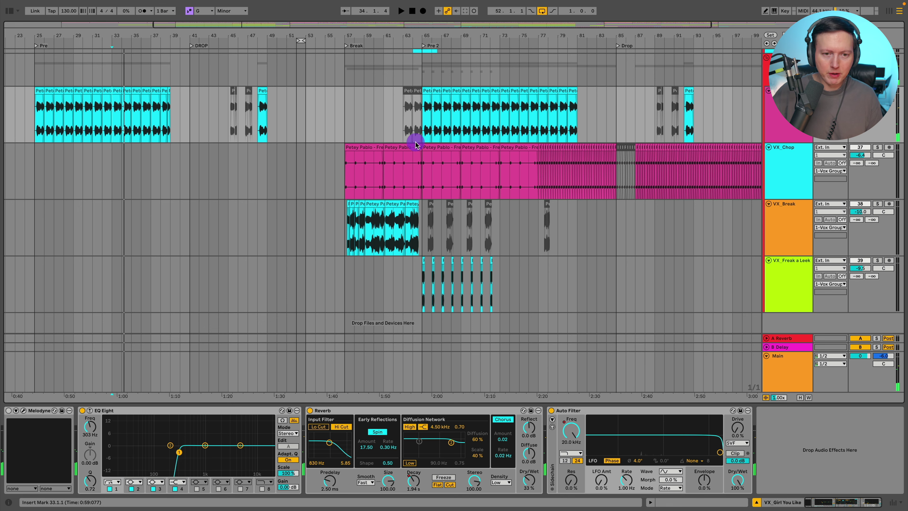
click(422, 127)
- Solo the VX_Chop vocal track and play its rapid chops from bar 77
click(539, 170)
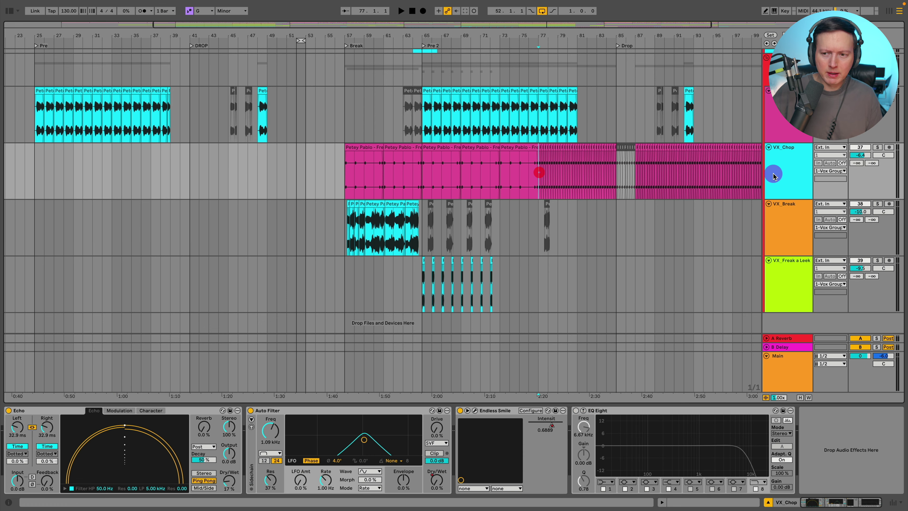
scroll(599, 148, right, 5)
key(space)
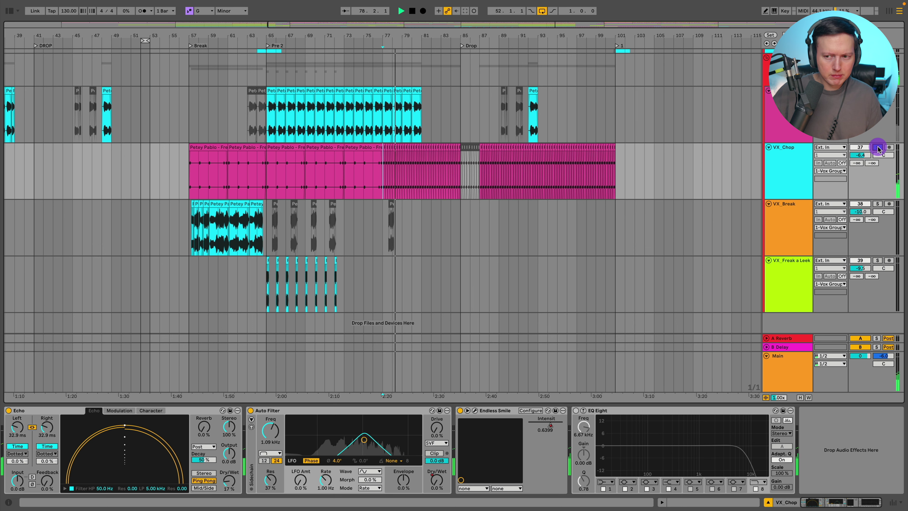
click(878, 147)
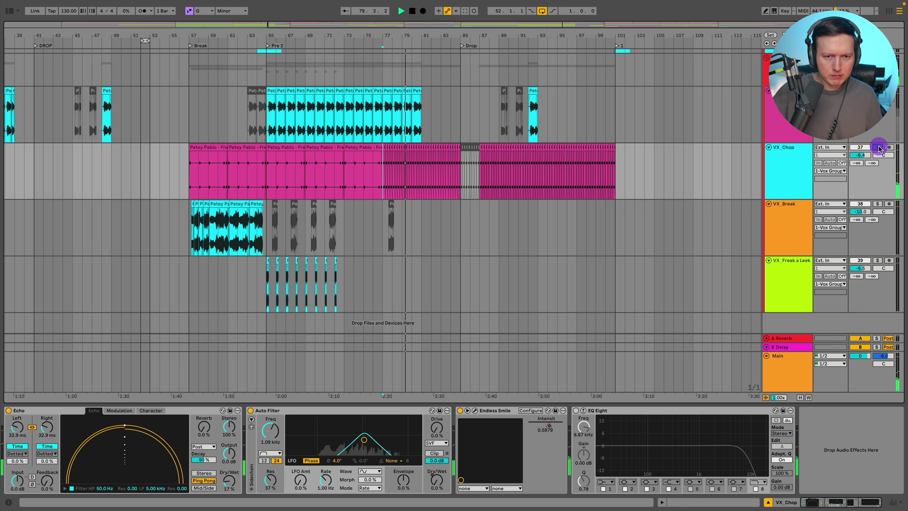
scroll(477, 232, up, 2)
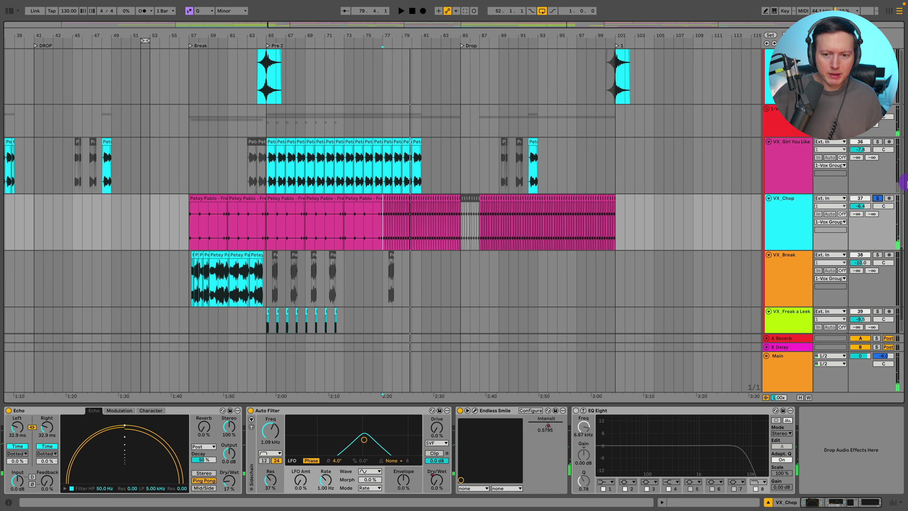
- Review how the saw lead, sine lead and build synth clips are laid out across the whole arrangement
scroll(558, 182, up, 10)
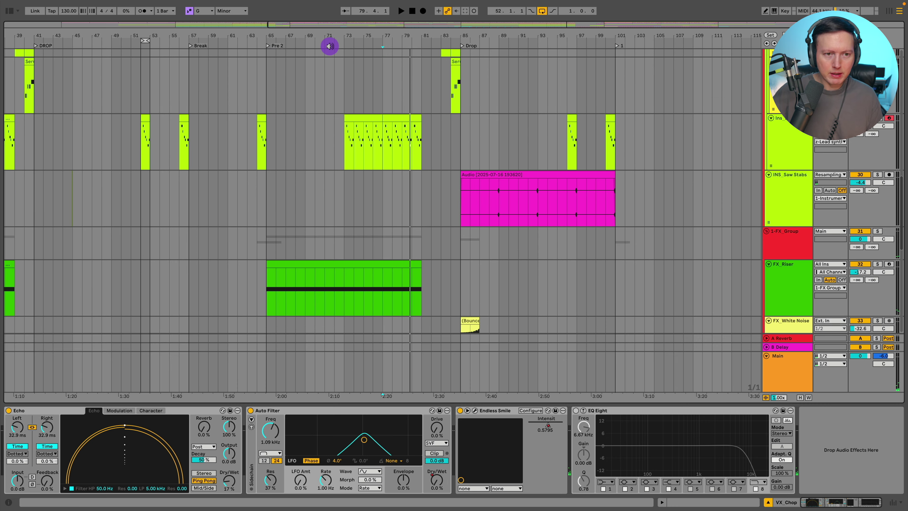
mouse_move(331, 43)
mouse_down()
mouse_move(330, 58)
mouse_move(330, 45)
mouse_up()
scroll(443, 111, up, 7)
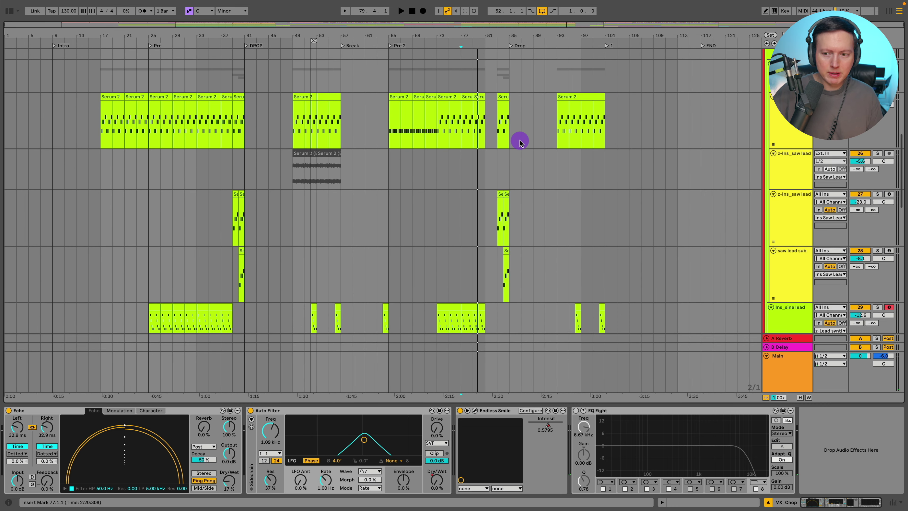
scroll(511, 168, down, 4)
scroll(504, 193, up, 6)
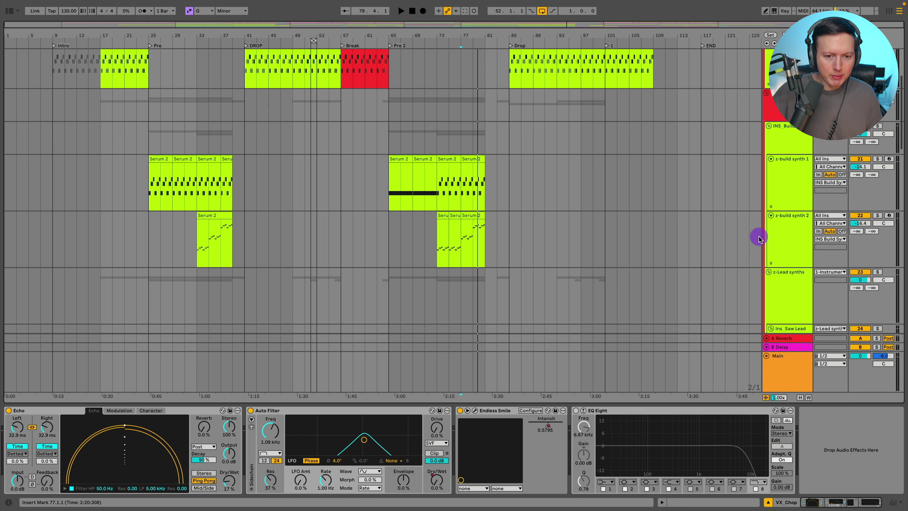
click(779, 232)
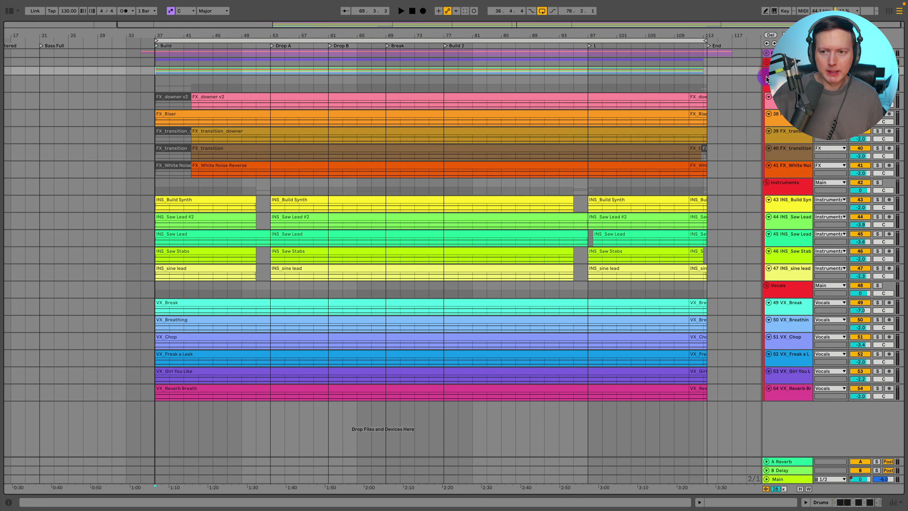
- Fold the FX, Instruments and Vocals groups, and briefly unfold the reference track group to view its clips
click(765, 80)
click(766, 88)
click(766, 98)
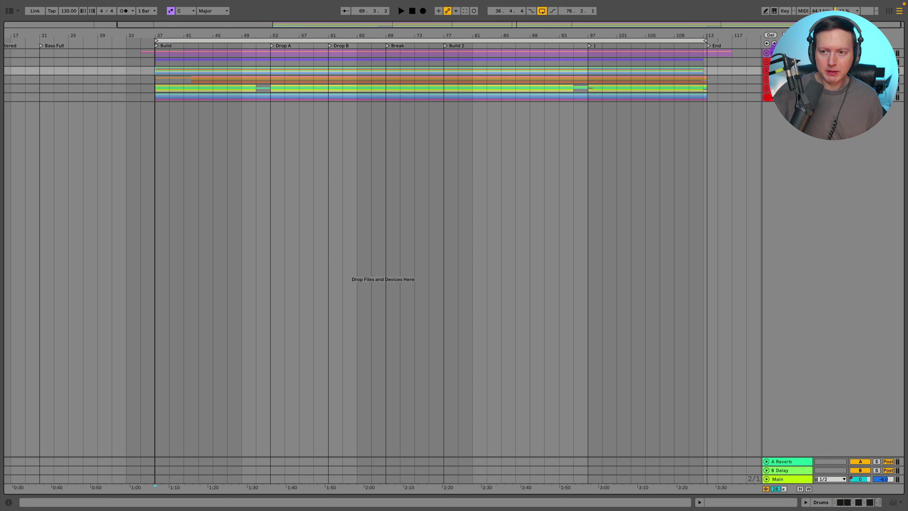
click(767, 54)
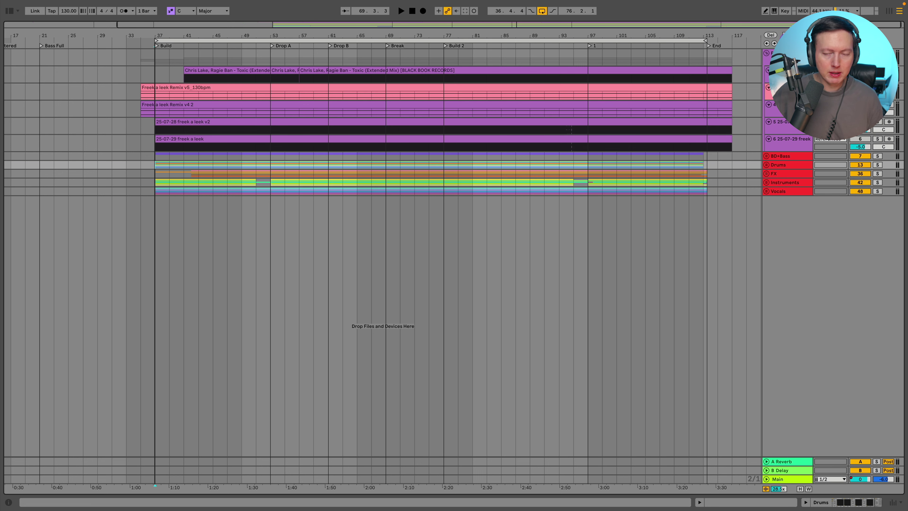
click(766, 54)
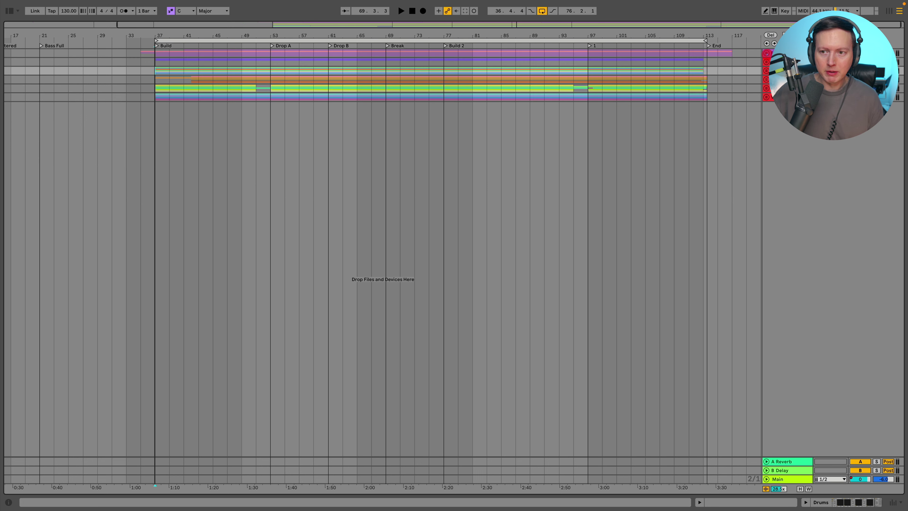
- Show the Main channel's device chain and open Pro-C 2 and KClip3 to inspect their settings
click(783, 477)
click(832, 501)
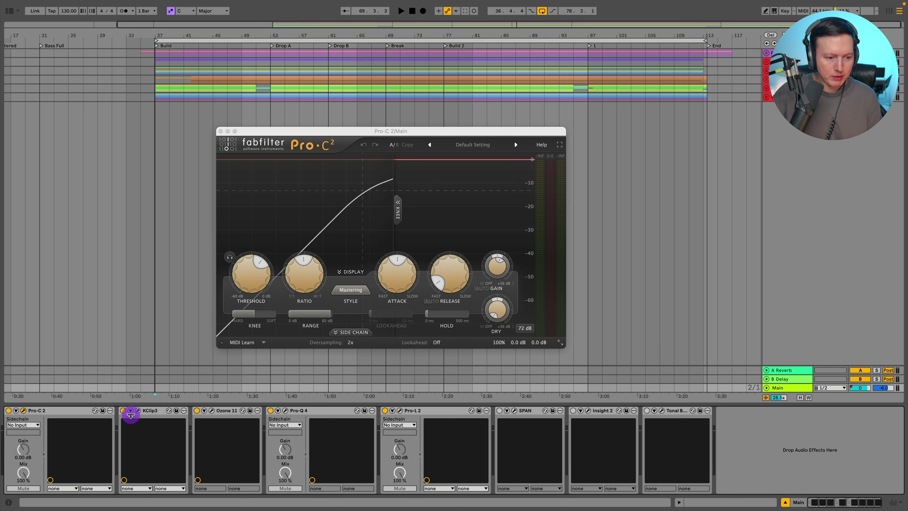
click(138, 410)
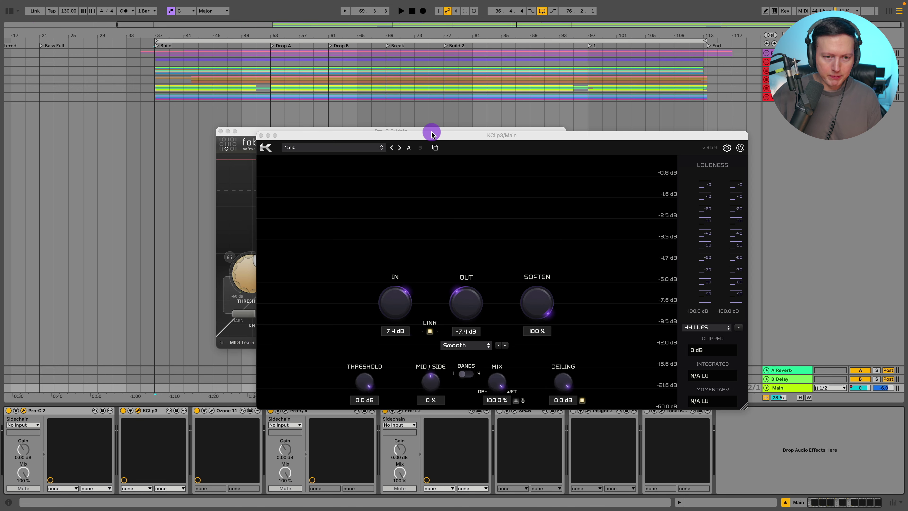
drag(432, 137, 380, 89)
- Inspect Ozone 11's Exciter, Clarity, Stabilizer and Imager modules on the Main channel, and close the Ozone and KClip3 windows
click(211, 410)
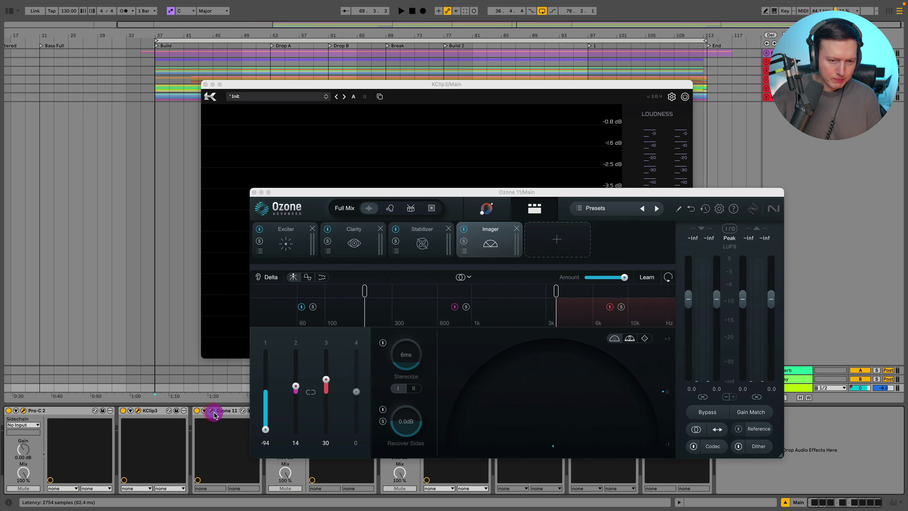
drag(475, 190, 405, 93)
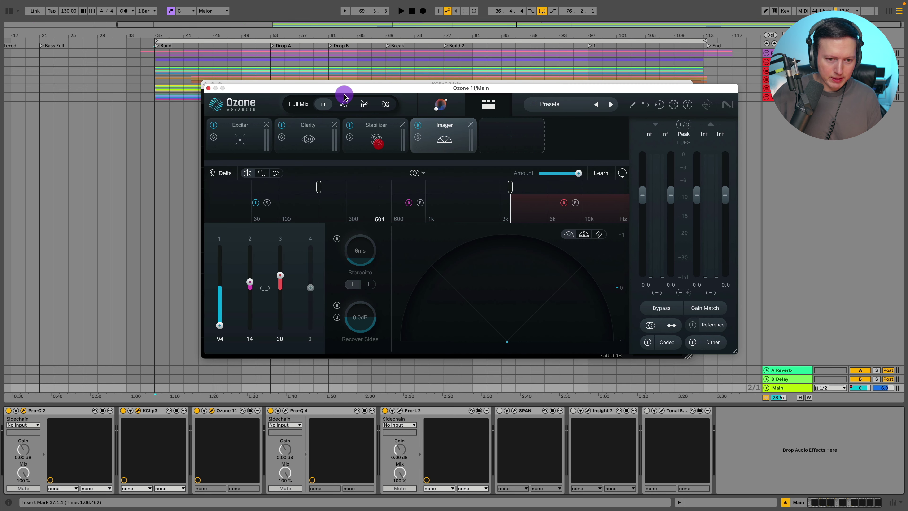
click(245, 135)
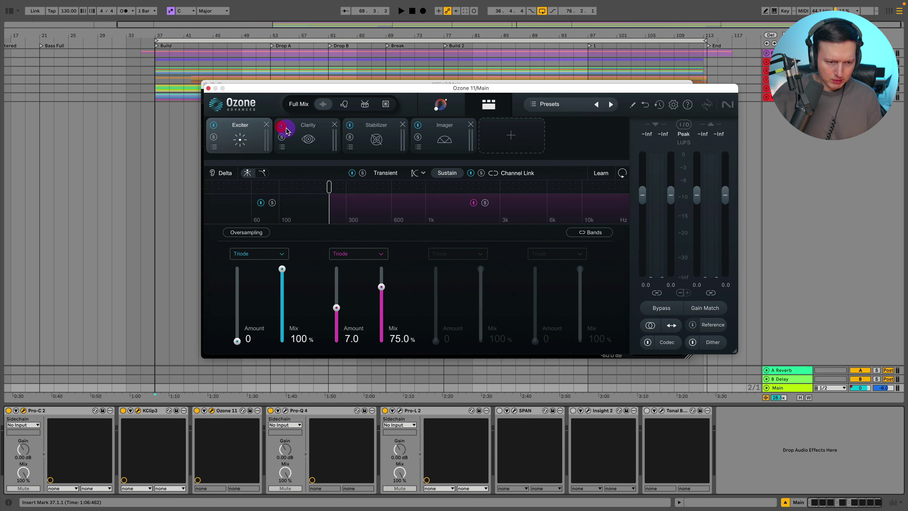
click(308, 136)
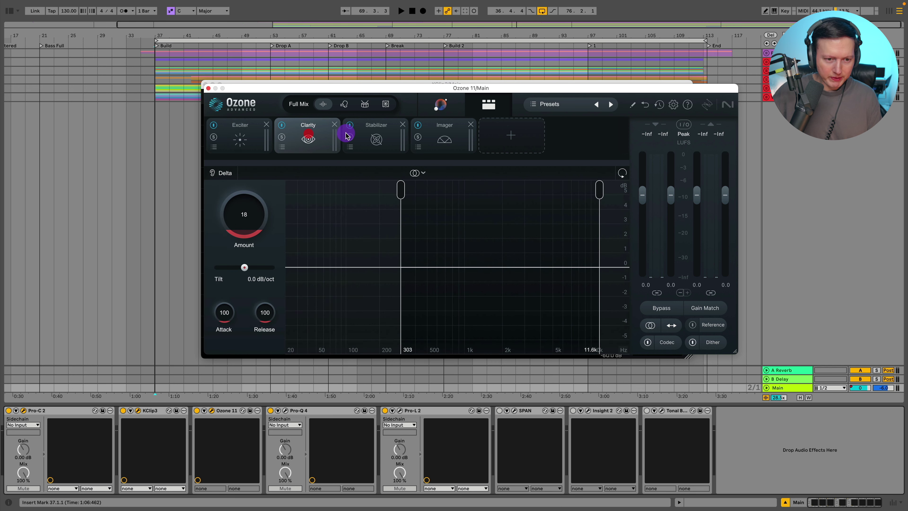
click(370, 135)
click(308, 137)
click(369, 134)
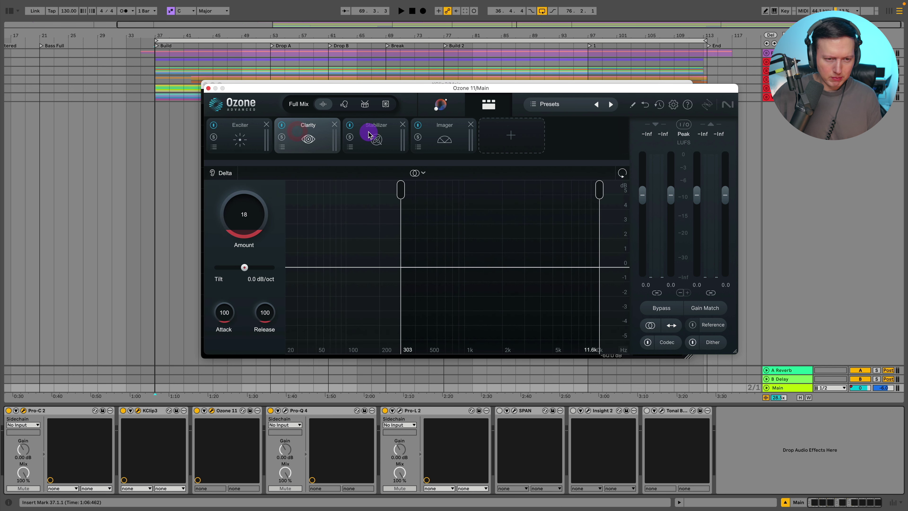
click(460, 139)
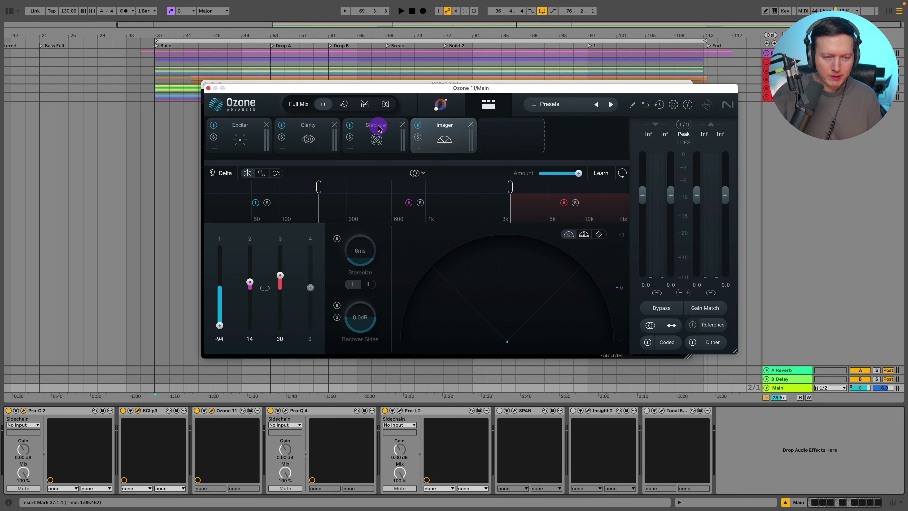
click(209, 88)
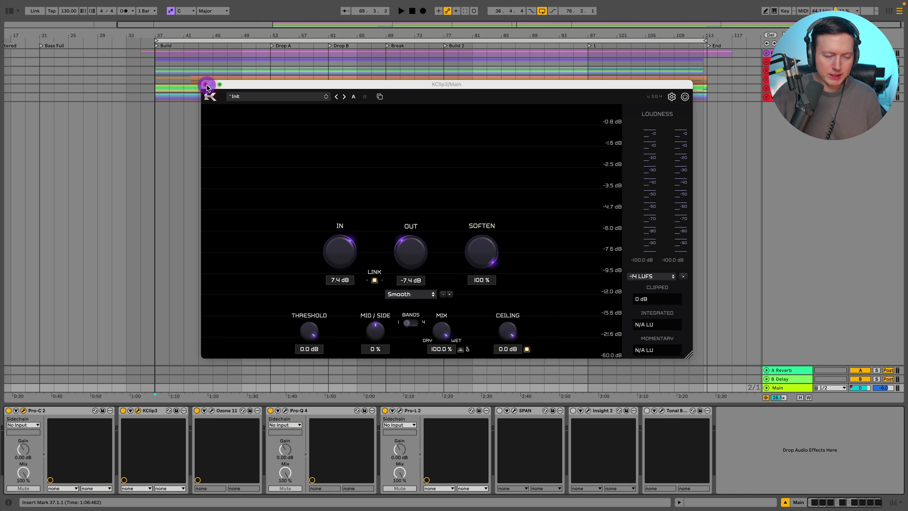
click(206, 86)
- Inspect the Main channel's Pro-Q 4 high-frequency band and Pro-L 2 limiter settings, and close all plug-in windows
click(285, 411)
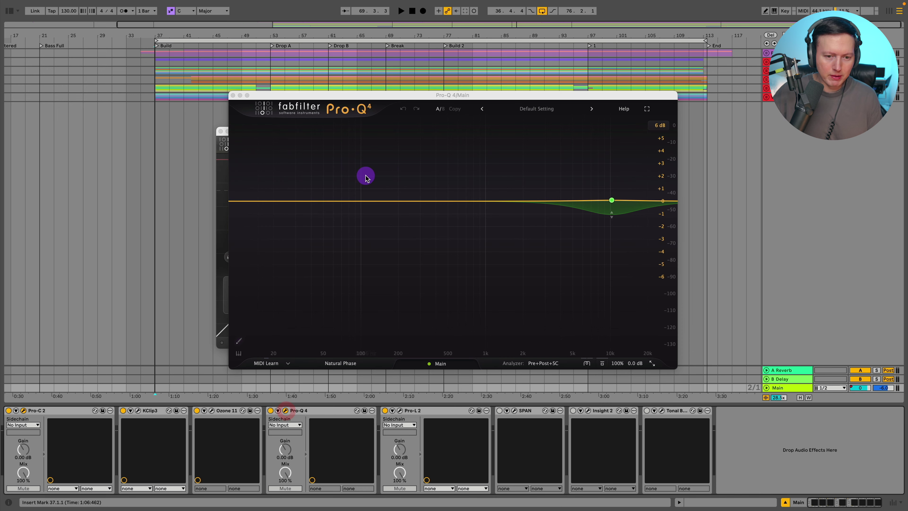
mouse_move(613, 199)
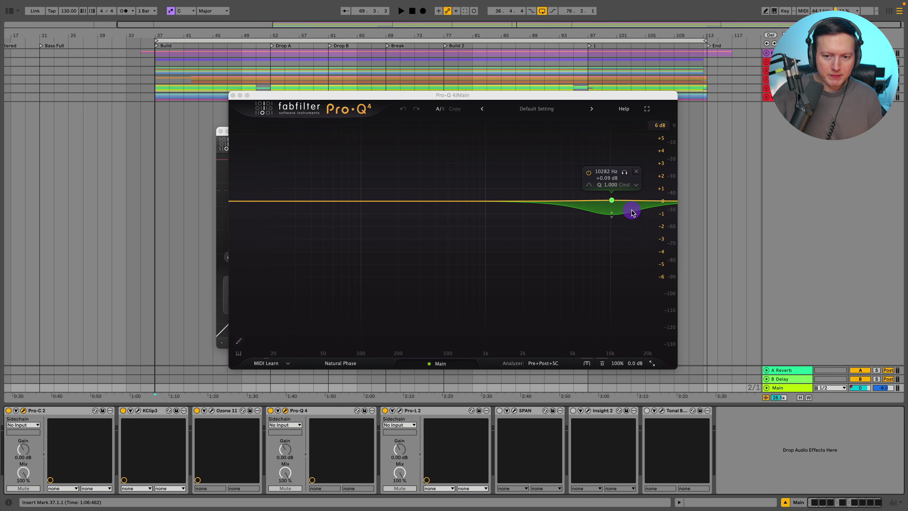
click(232, 95)
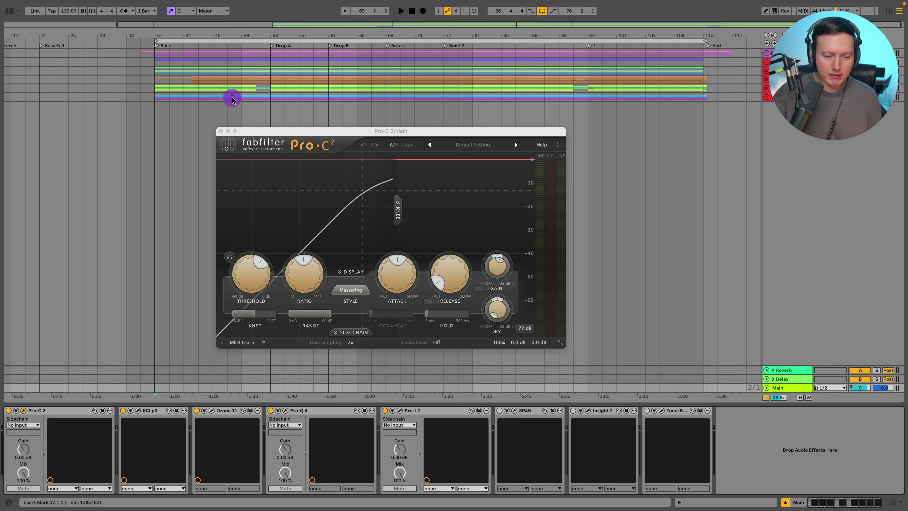
click(400, 411)
drag(450, 75, 268, 50)
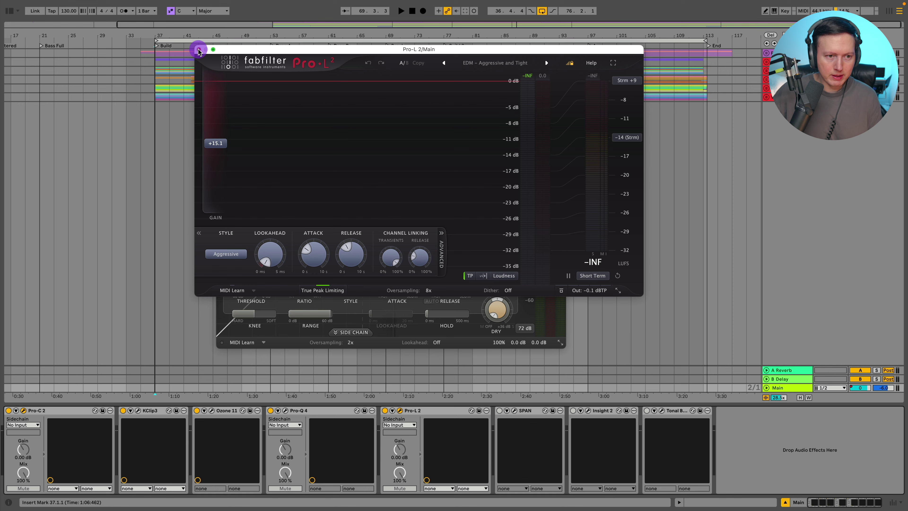
click(199, 50)
click(220, 131)
- Loop the Drop B section from bar 61 to 69 and bypass all the active Main channel processors from Pro-C 2 to Pro-L 2
drag(265, 124, 326, 129)
click(120, 416)
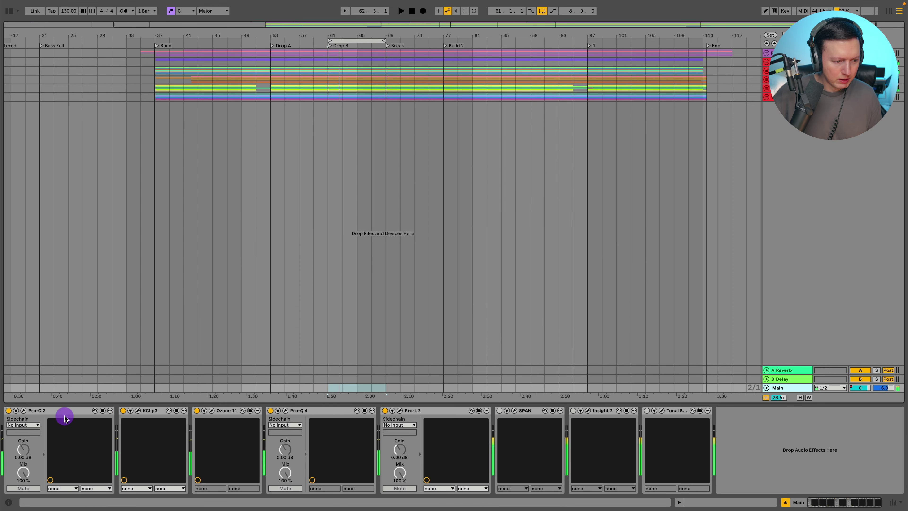
click(123, 410)
click(197, 410)
click(271, 410)
click(385, 410)
- Play Drop B without the mastering chain and switch Pro-C 2 on to hear its effect alone
key(space)
click(8, 411)
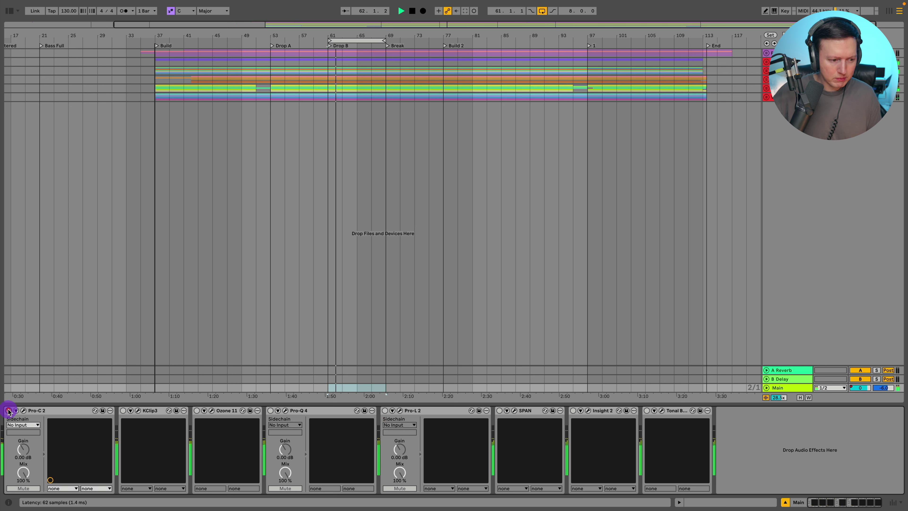
key(space)
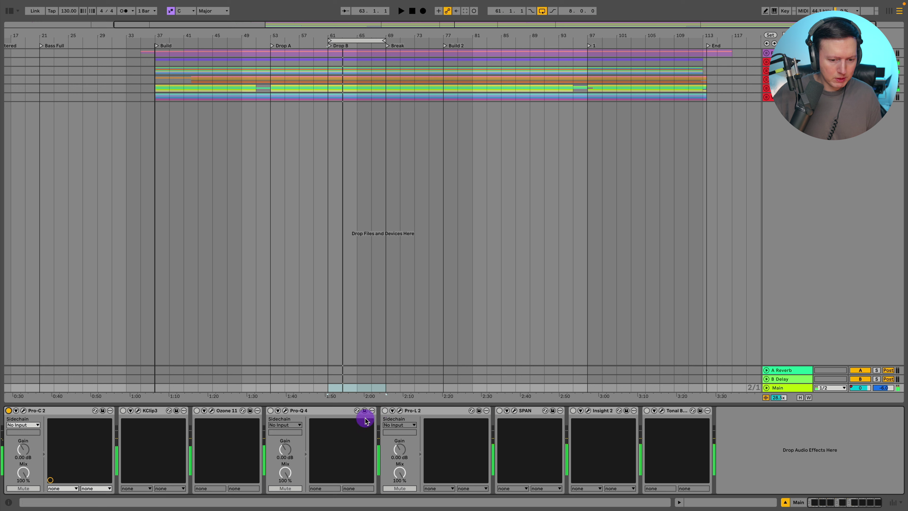
- Enable Pro-L 2 and compare the Drop B loop with Pro-C 2 switched off and on
click(384, 410)
click(9, 410)
key(space)
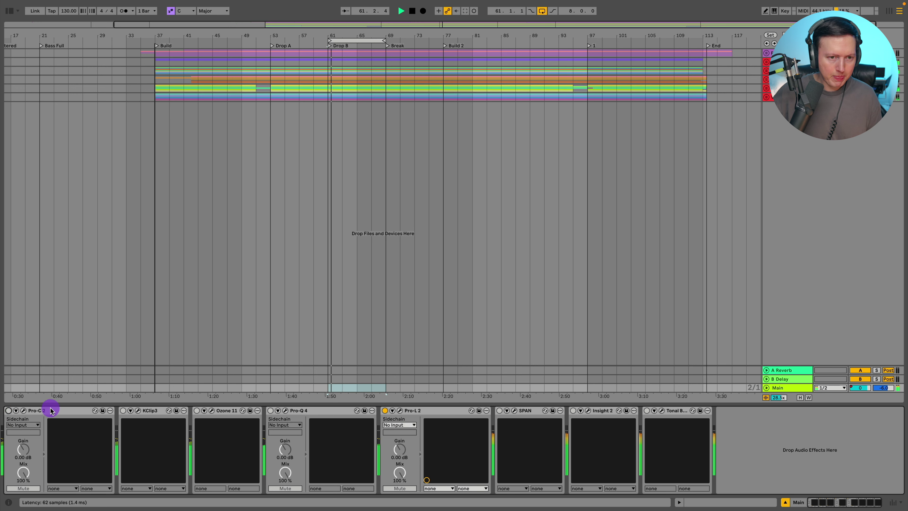
click(8, 411)
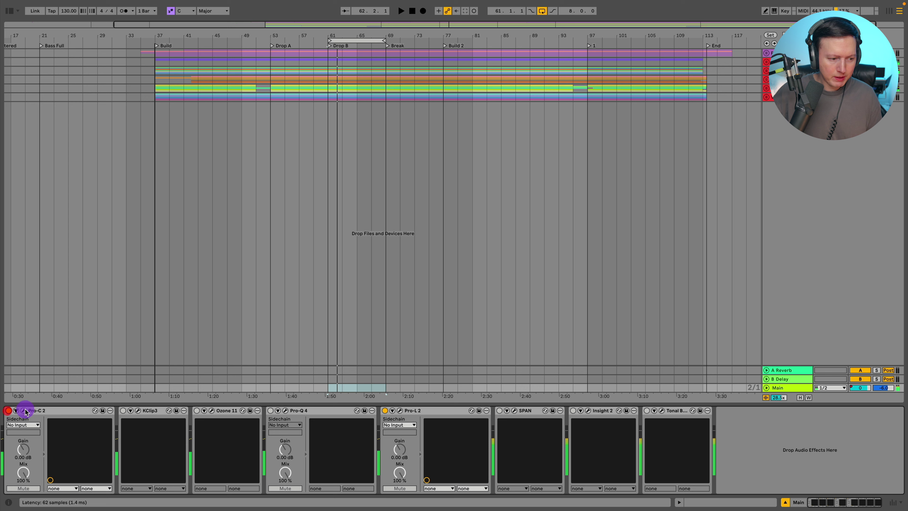
key(space)
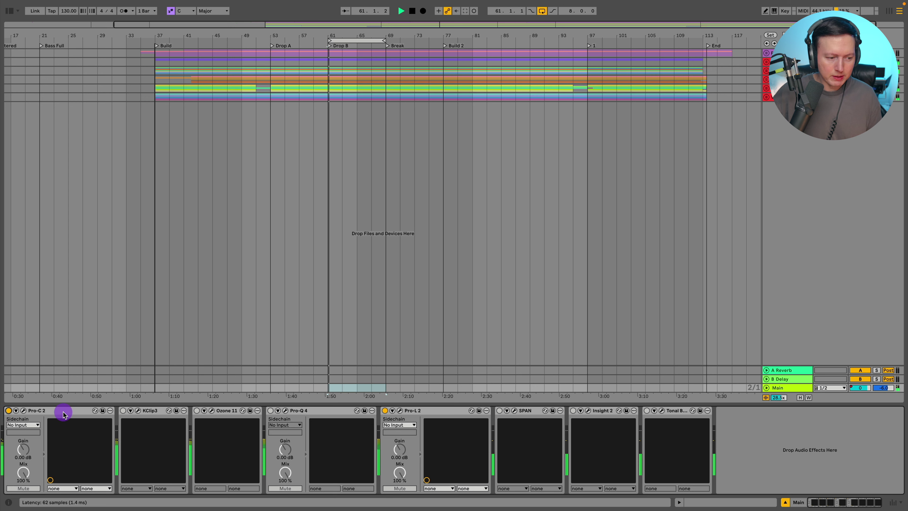
- Re-enable KClip3, Ozone 11 and Pro-Q 4 one by one while auditioning the Drop B loop
click(123, 411)
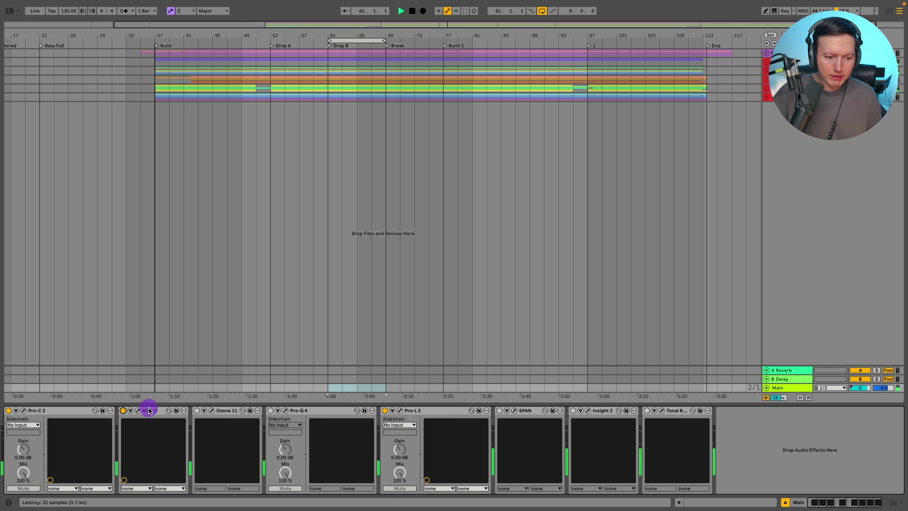
click(197, 410)
key(space)
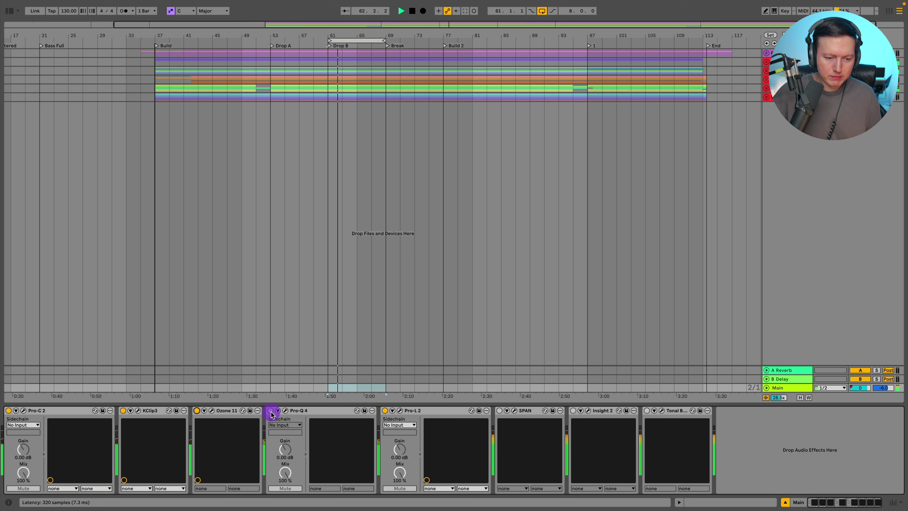
click(270, 410)
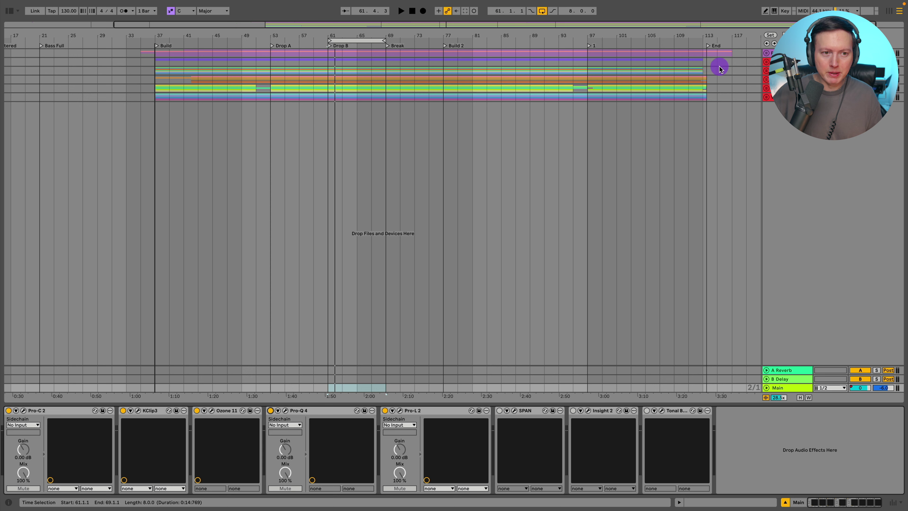
- Unfold the BD+Bass group, make its bass tracks taller and select them down to BS_Grevvy Pluck for review
click(766, 62)
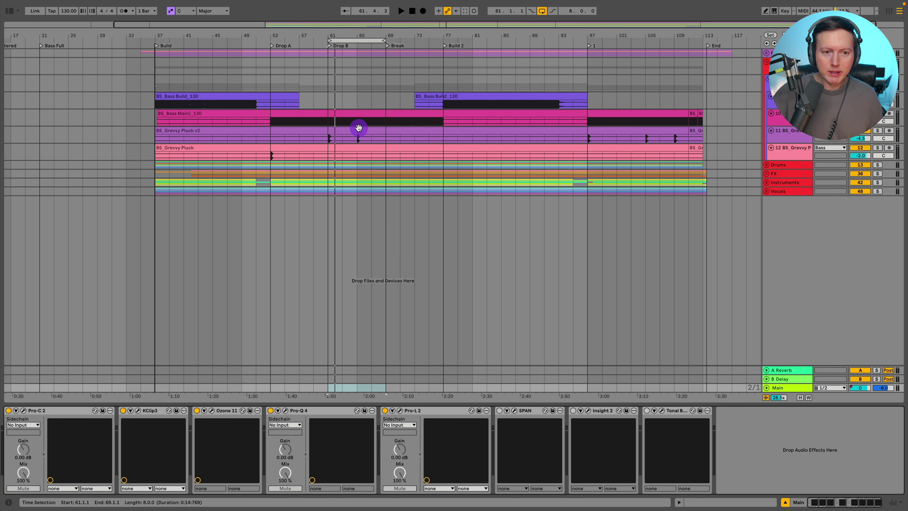
click(792, 151)
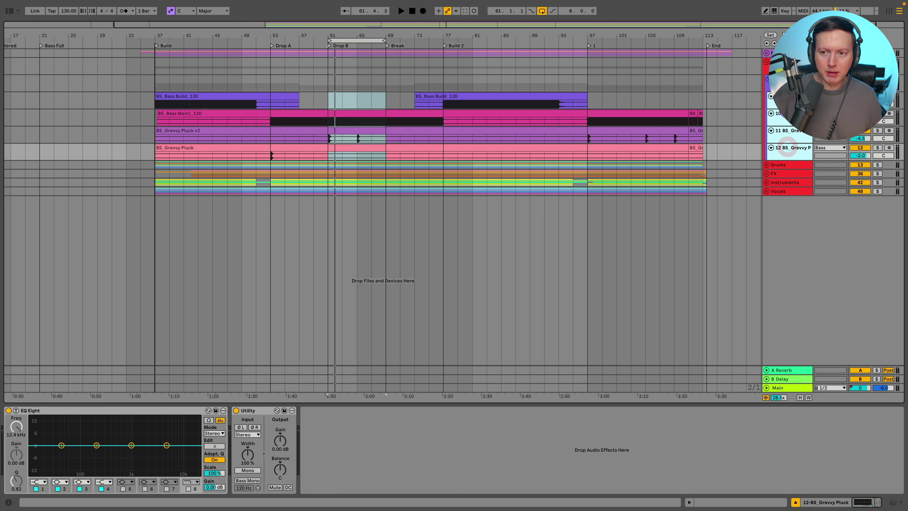
key(alt+plus)
click(790, 79)
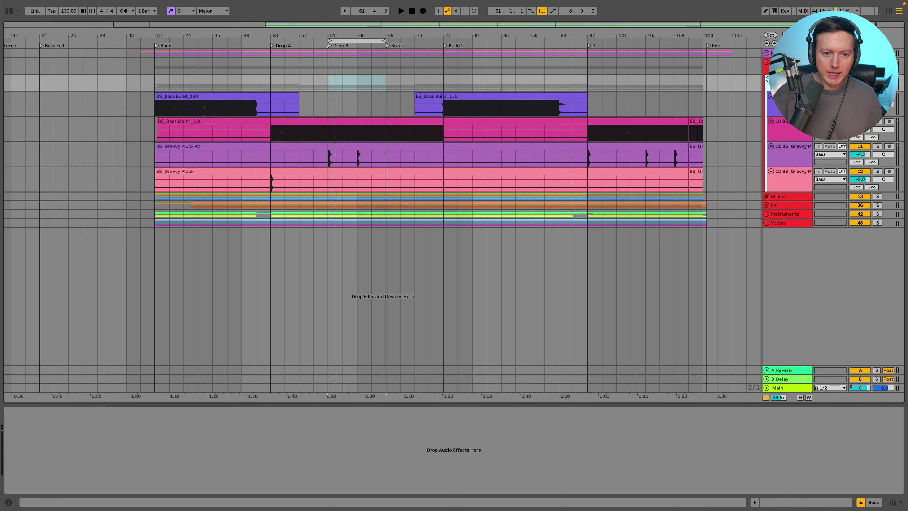
shift+click(788, 176)
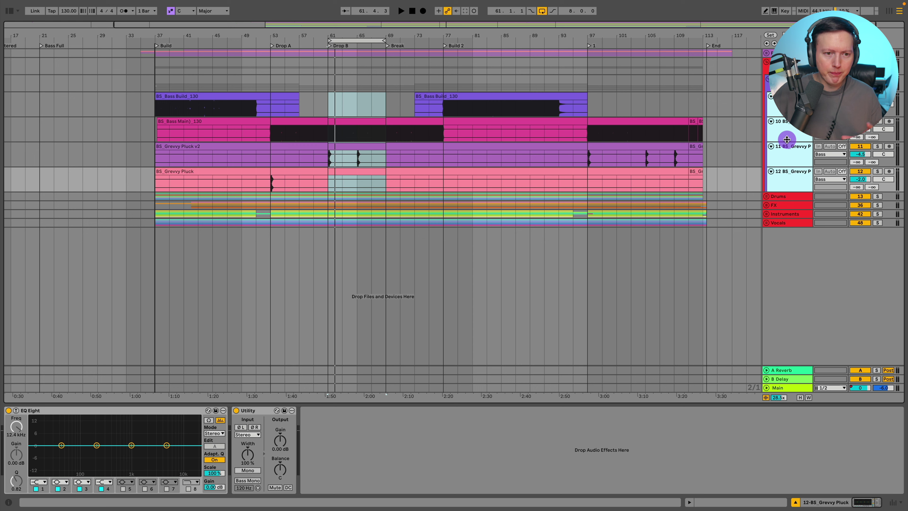
- Solo the BS_Grevvy Pluck v2 track and play its pluck hit from bar 61
click(184, 156)
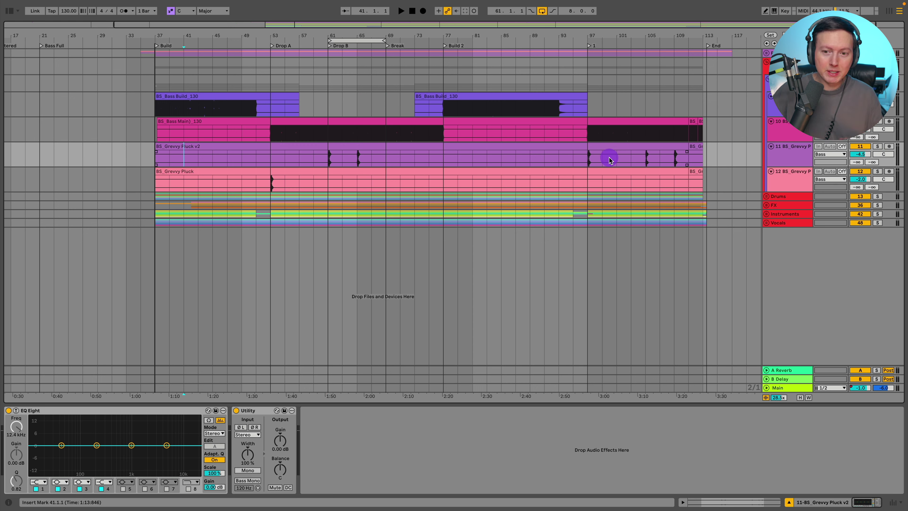
click(590, 157)
click(879, 149)
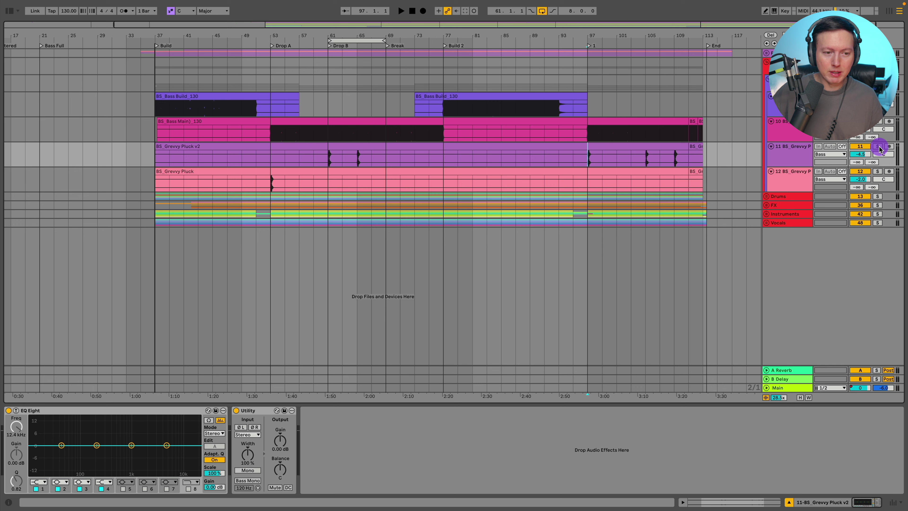
click(789, 150)
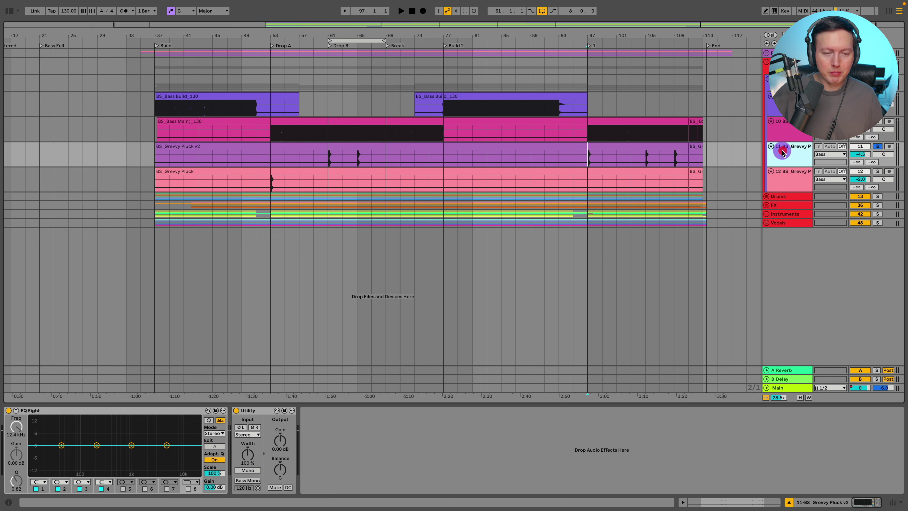
click(329, 159)
key(space)
key(space)
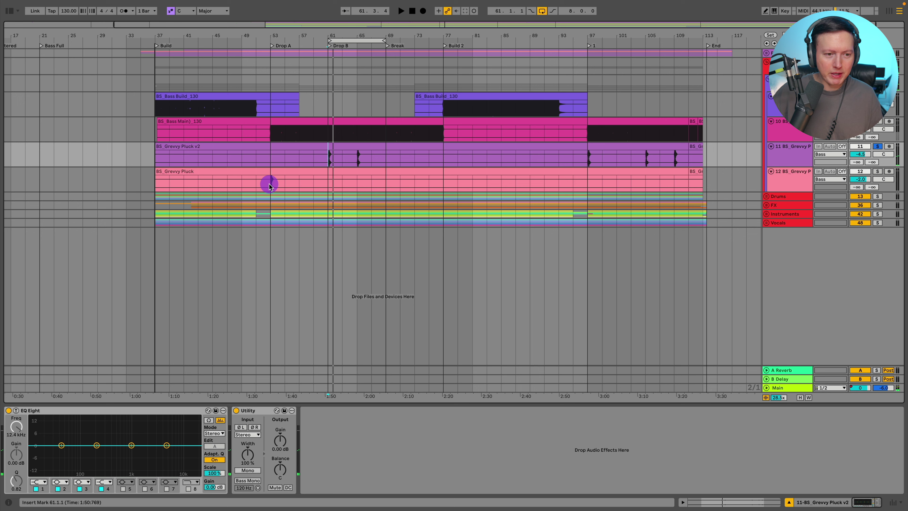
- Unsolo the pluck track, select the BD+Bass group and open its FabFilter Pro-Q 4
click(265, 182)
click(741, 89)
click(767, 72)
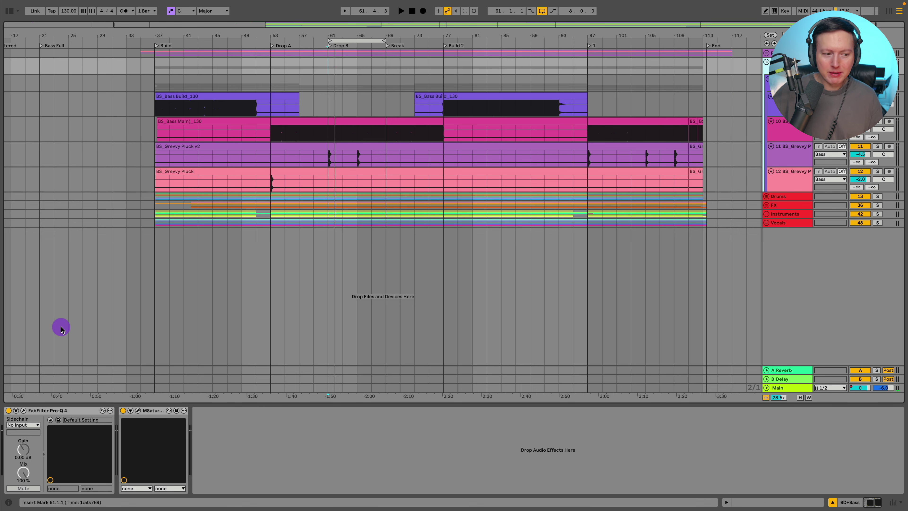
click(24, 411)
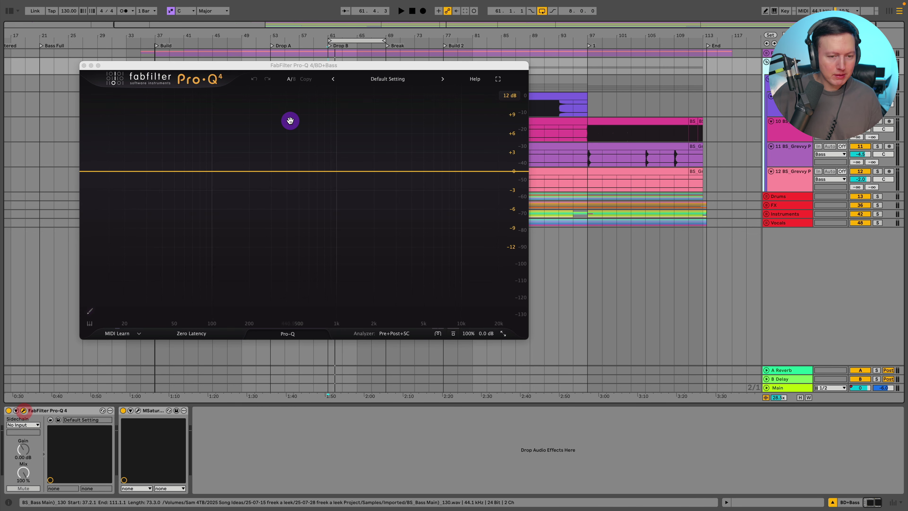
- Close Pro-Q 4, open the BD+Bass group's MSaturator and play the loop while bypassing and re-enabling it
click(86, 65)
click(138, 410)
drag(428, 214, 405, 108)
key(space)
click(123, 411)
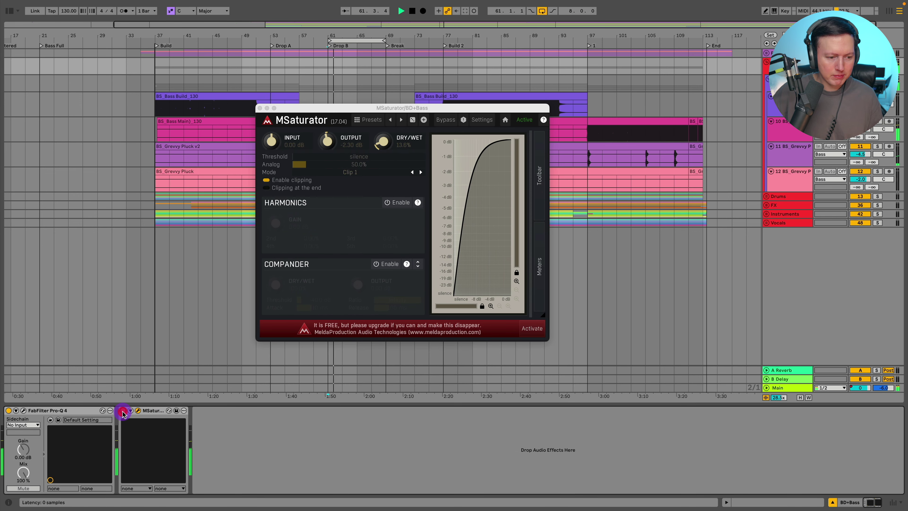
click(122, 411)
click(259, 108)
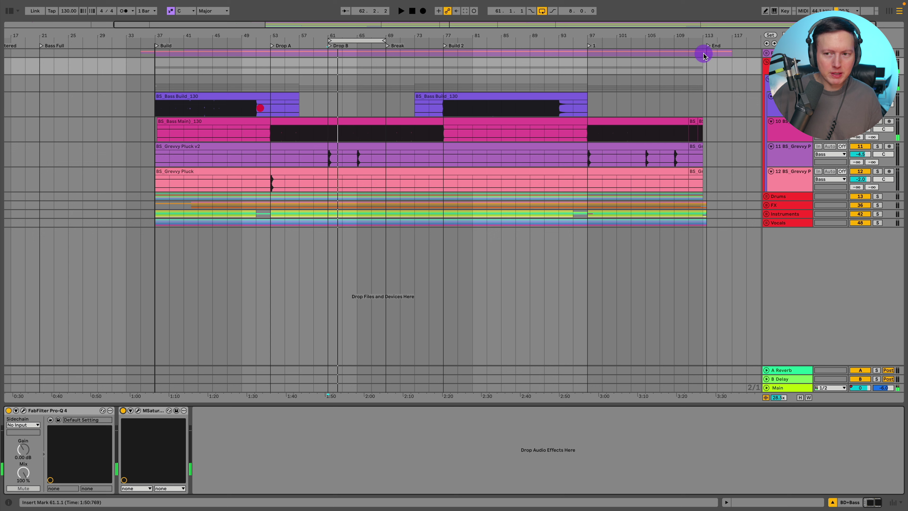
- Play the BS_Bass Main track at Drop B and inspect its device chain and FabFilter Pro-Q 4 curve
click(328, 83)
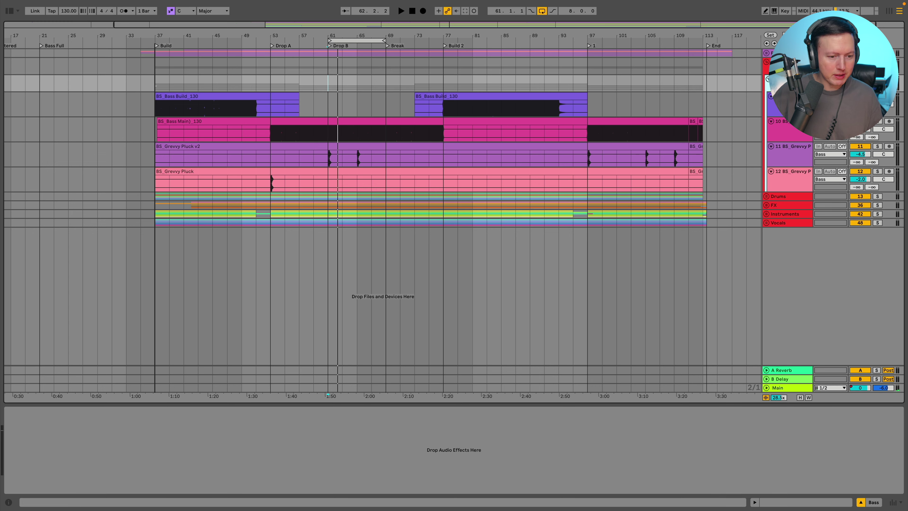
click(790, 127)
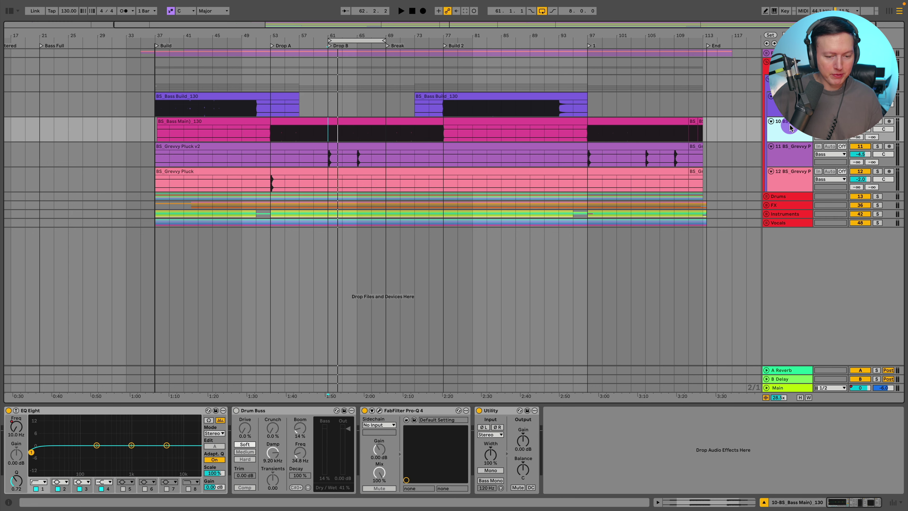
mouse_move(328, 32)
mouse_down()
mouse_move(328, 136)
mouse_move(328, 54)
mouse_up()
click(792, 141)
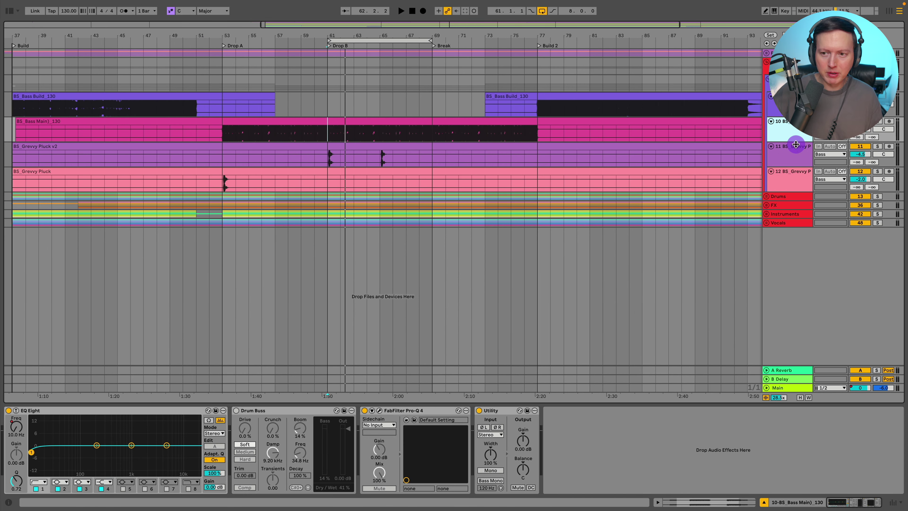
key(space)
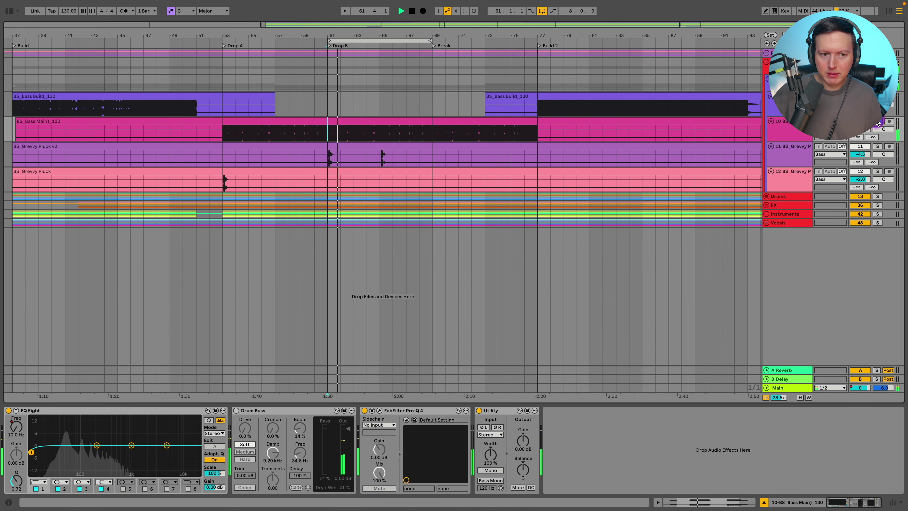
click(379, 410)
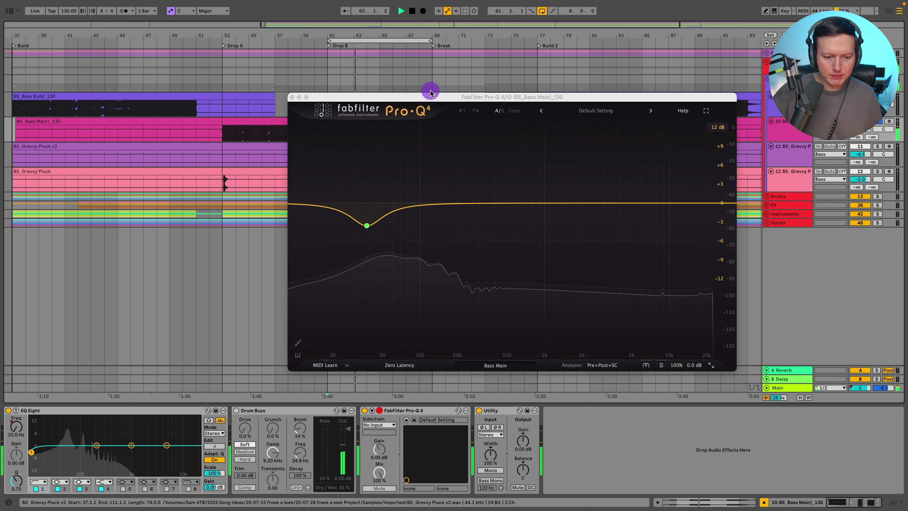
click(292, 97)
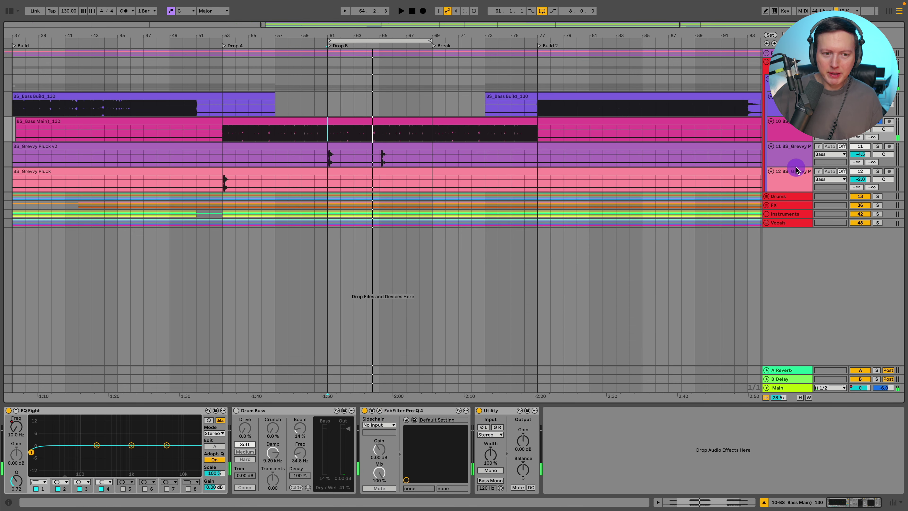
- Solo the Drums and BD+Bass groups together and play them from bar 61
click(878, 196)
click(860, 62)
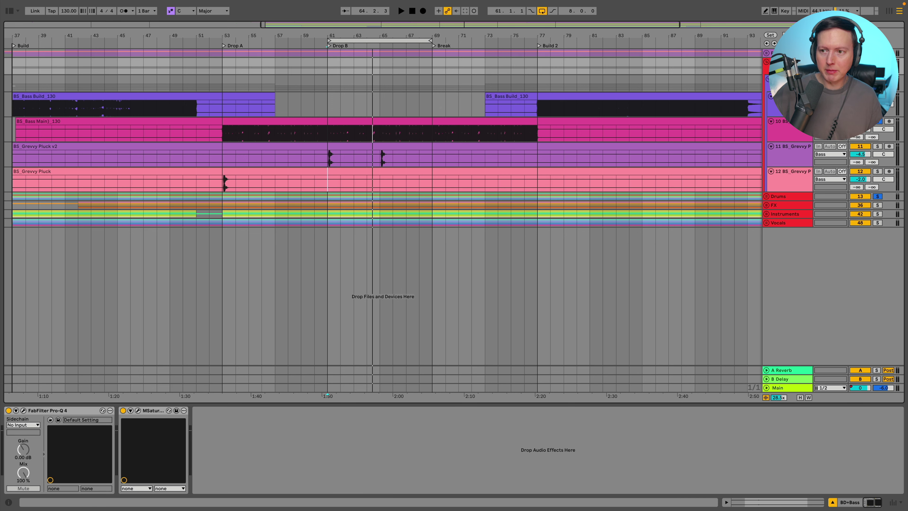
key(space)
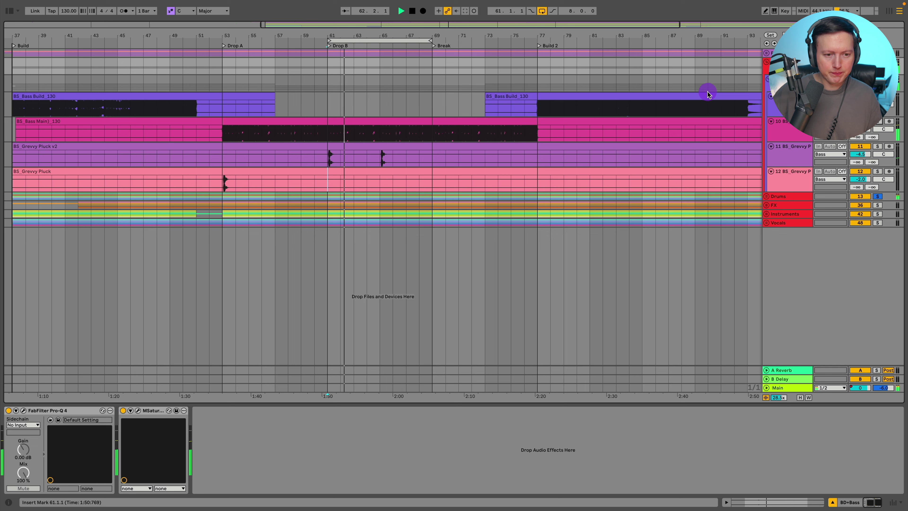
key(space)
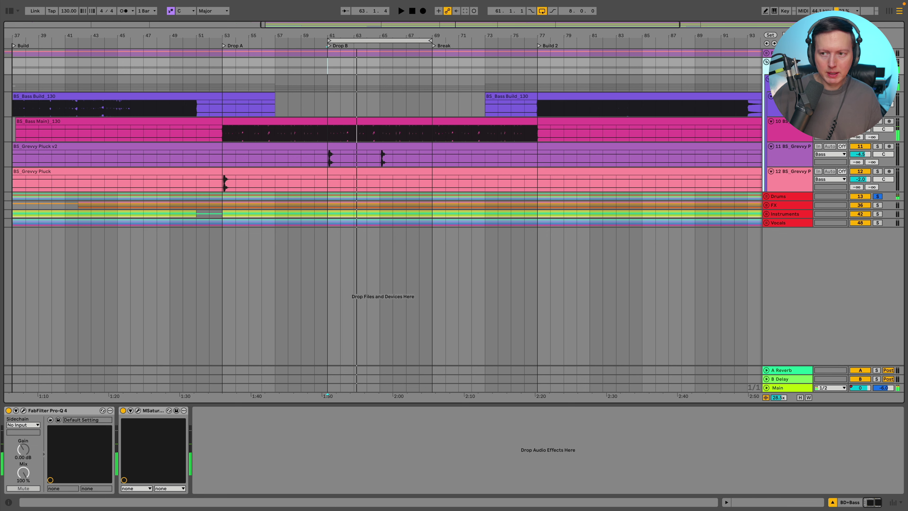
- Review the device chains of the BS_Grevvy Pluck v2 and BS_Grevvy Pluck tracks
drag(171, 34, 172, 18)
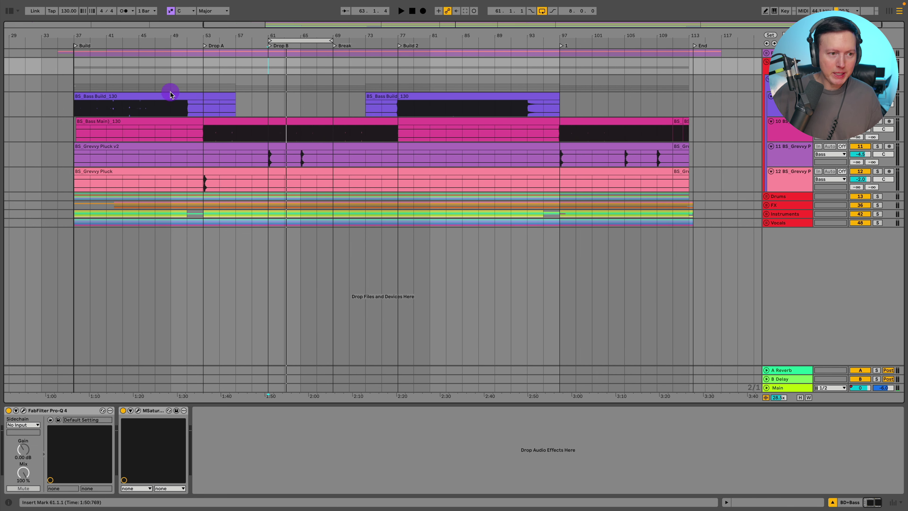
click(790, 150)
click(789, 177)
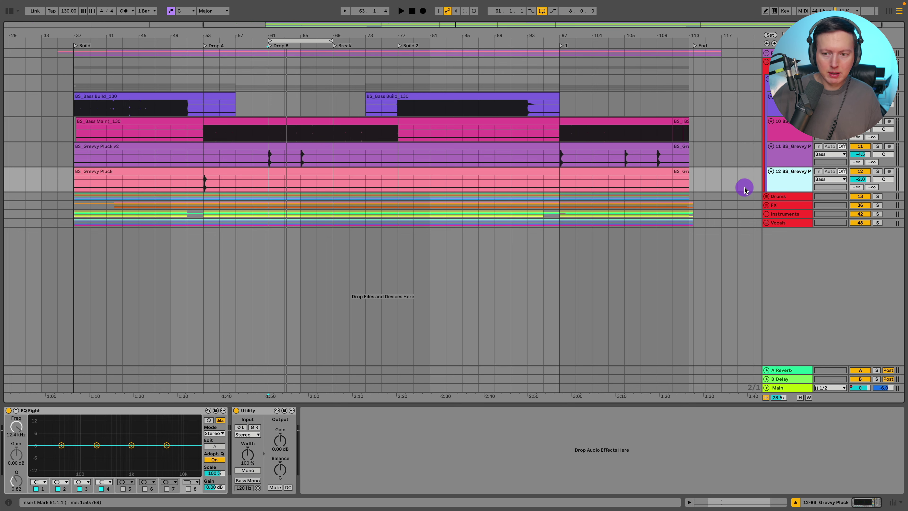
- Unfold the Drums group, solo the Kick&Clap group and play it from Drop A
click(766, 197)
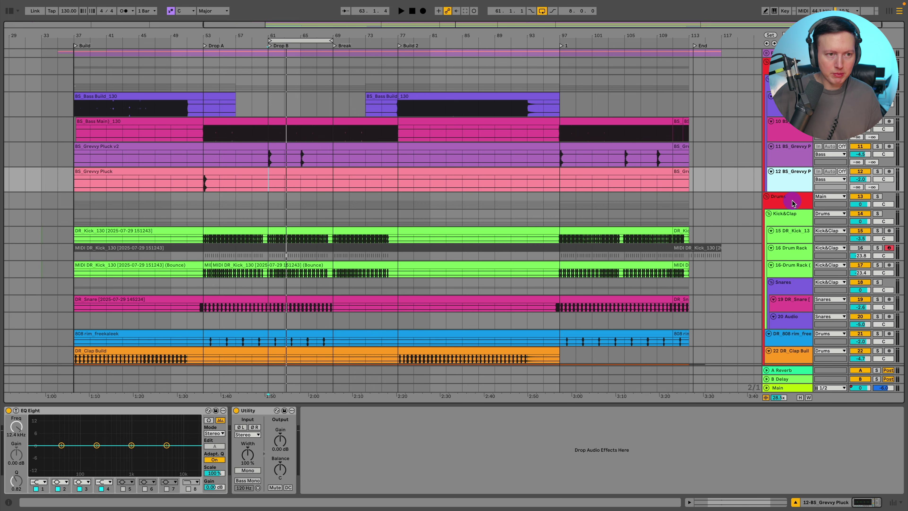
scroll(792, 203, down, 5)
click(789, 142)
key(space)
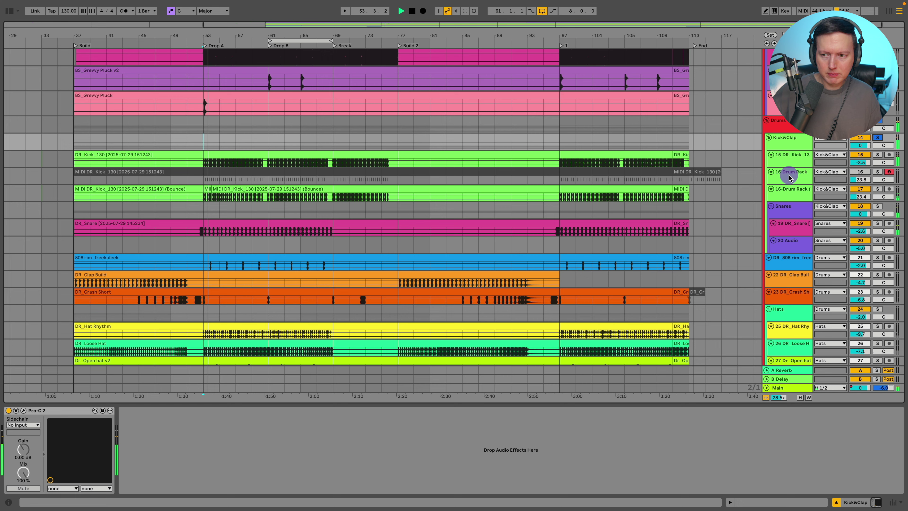
- Solo the 16-Drum Rack (Bounce) track and play it alone from bar 53
drag(196, 33, 196, 107)
click(790, 194)
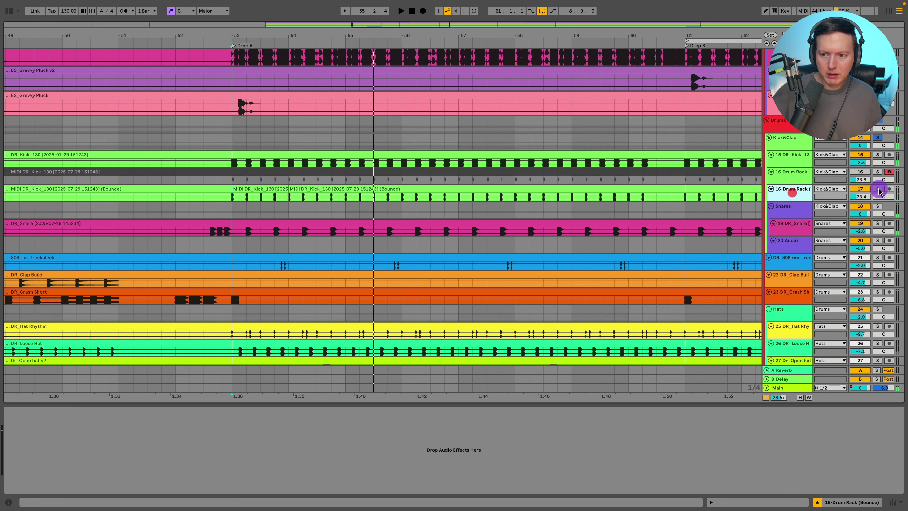
click(877, 189)
key(space)
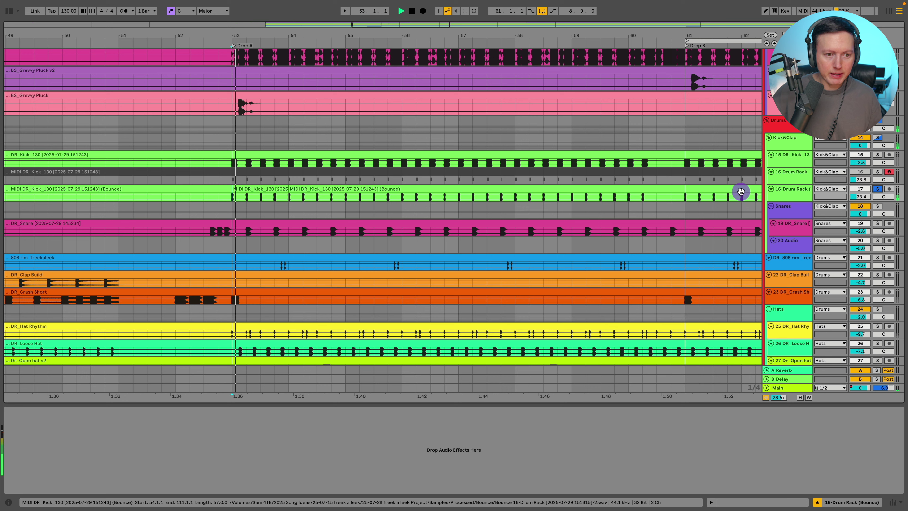
- Switch the solo to the DR_Kick track and play it from bar 53
click(877, 155)
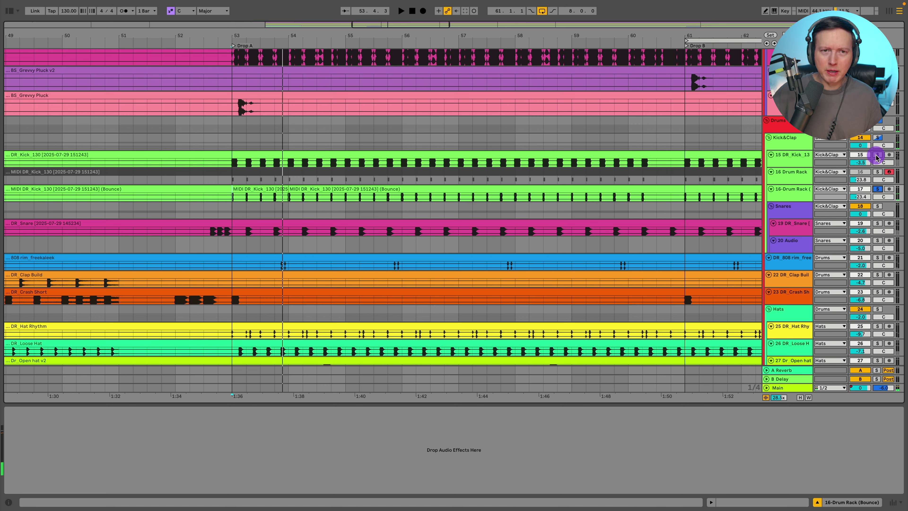
click(876, 156)
key(space)
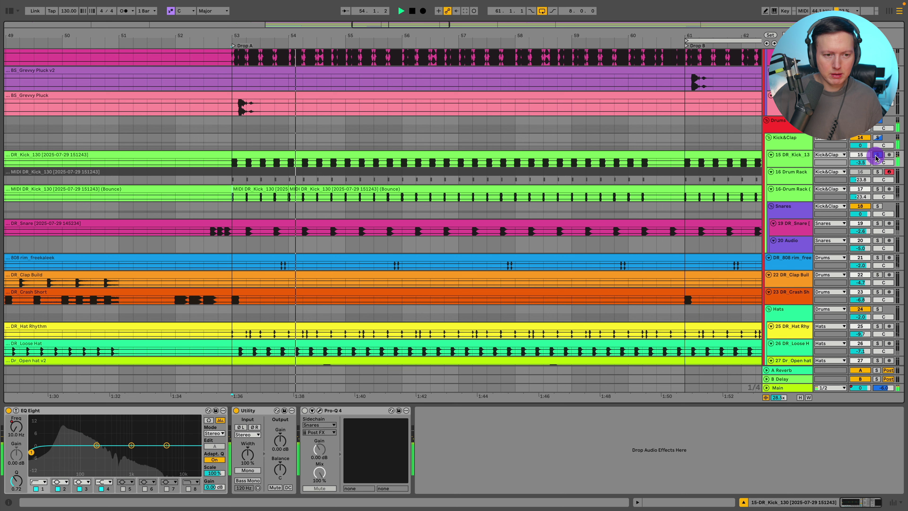
- Make the 16-Drum Rack (Bounce) track taller and audition the soloed kick with and without that layer
click(877, 189)
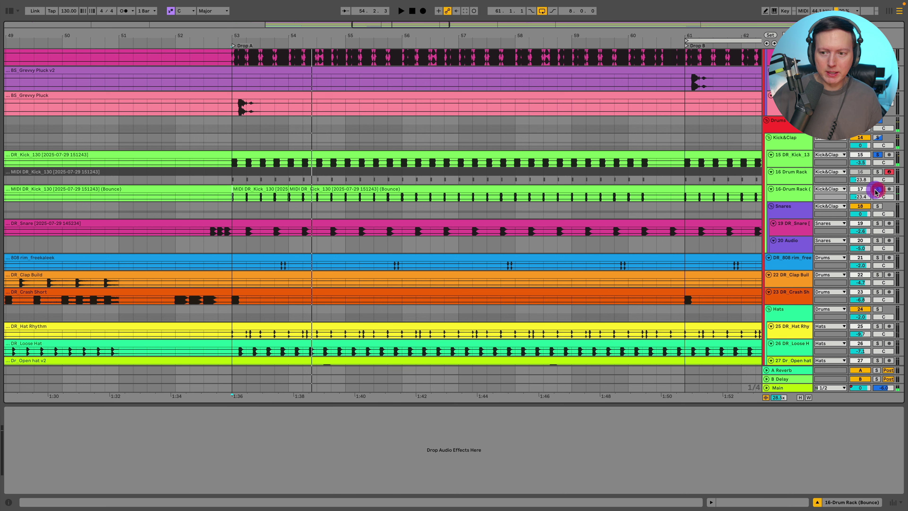
key(space)
drag(794, 202, 794, 229)
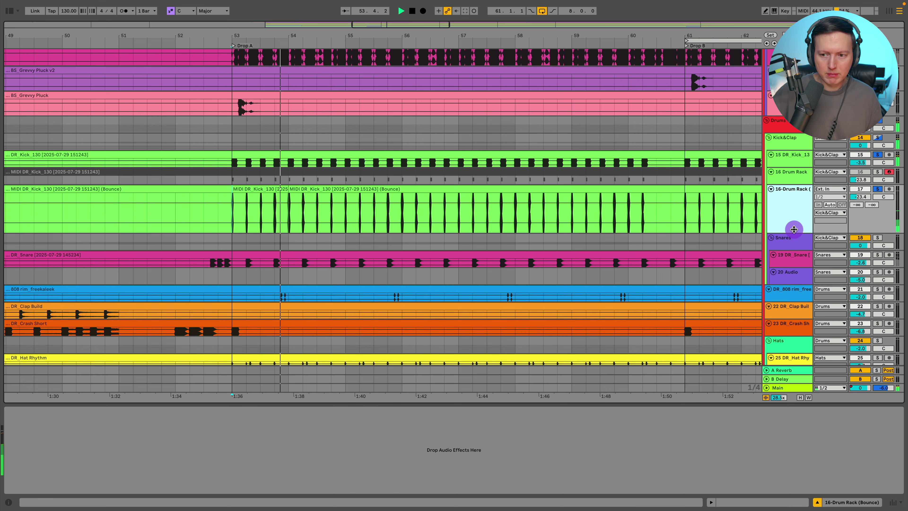
click(877, 189)
key(space)
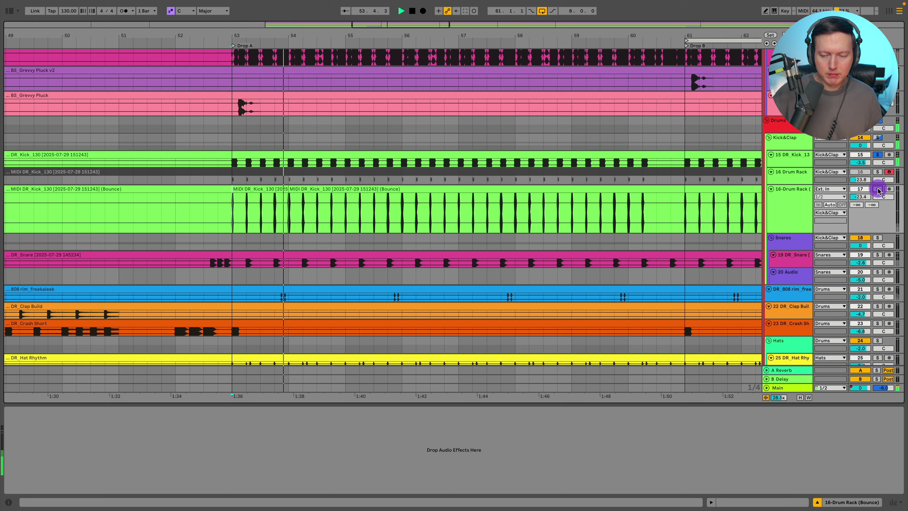
click(877, 189)
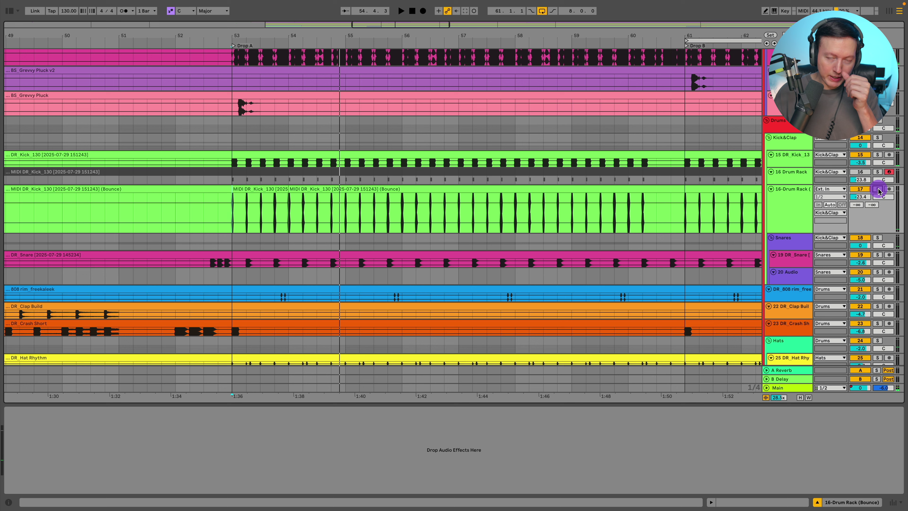
- Make the DR_Kick track taller and reduce the waveform zoom to examine the first kick at Drop A against its bounced layer
scroll(790, 194, down, 3)
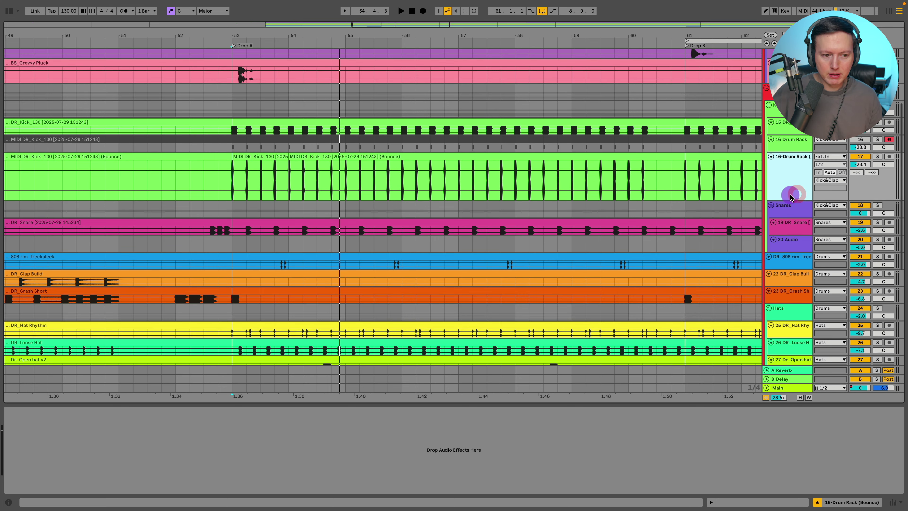
click(788, 197)
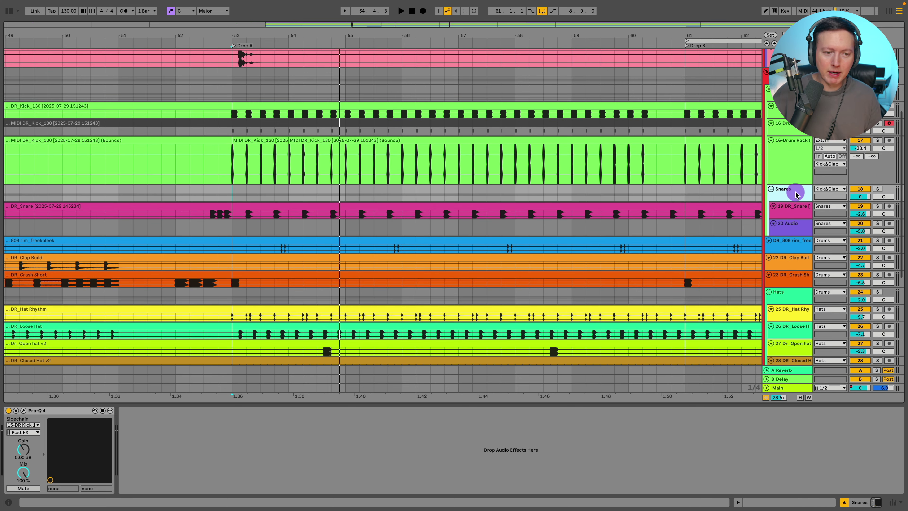
drag(229, 34, 229, 97)
drag(788, 119, 777, 184)
scroll(289, 38, up, 2)
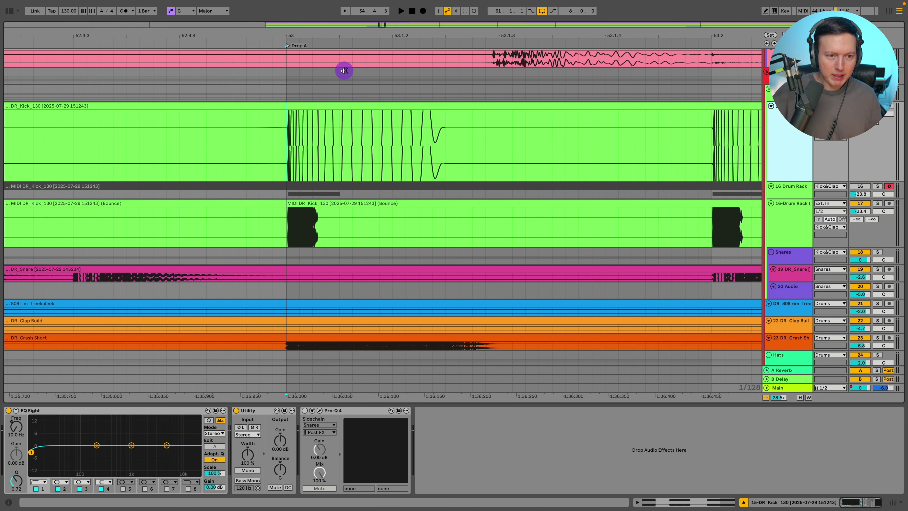
drag(770, 403, 382, 235)
scroll(296, 36, up, 3)
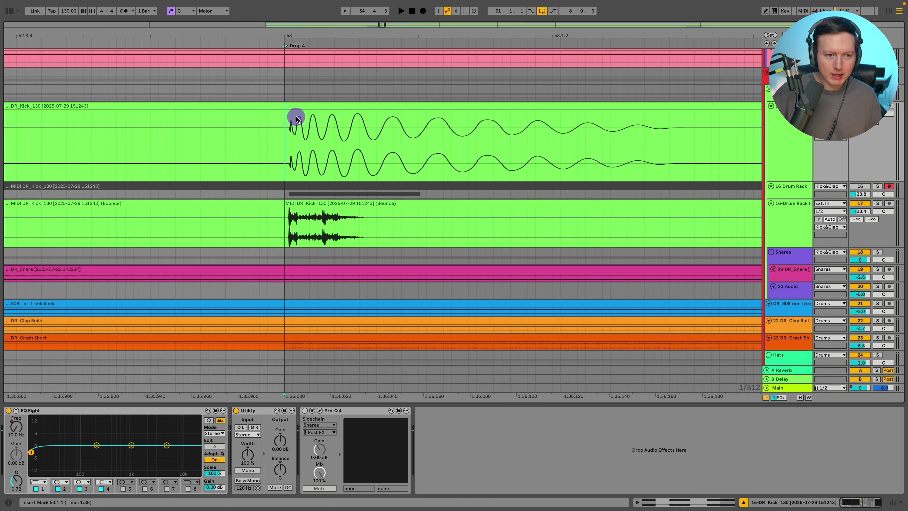
- Solo the Snares group, play it from Drop A and make the DR_Snare track taller
scroll(318, 36, down, 6)
scroll(322, 36, down, 5)
scroll(595, 180, down, 1)
scroll(606, 211, right, 2)
scroll(689, 245, down, 3)
scroll(400, 32, down, 3)
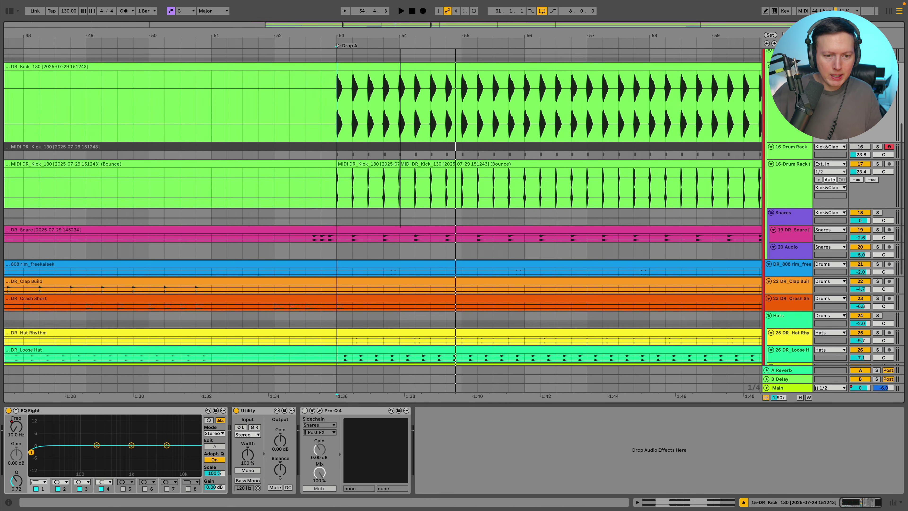
scroll(608, 229, down, 2)
click(808, 219)
click(874, 213)
key(space)
drag(783, 242, 784, 296)
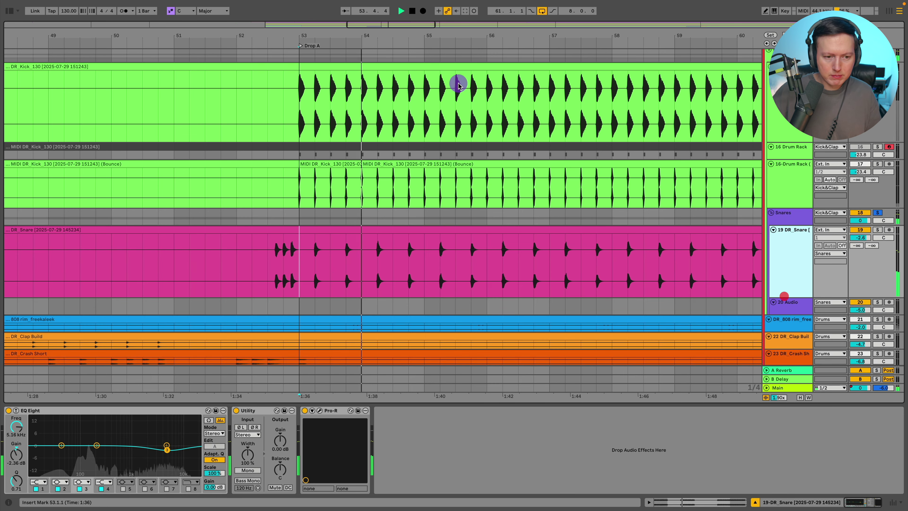
- Compare the snare with Pro-R bypassed and active, and examine the reverb's settings
scroll(391, 28, down, 2)
click(305, 411)
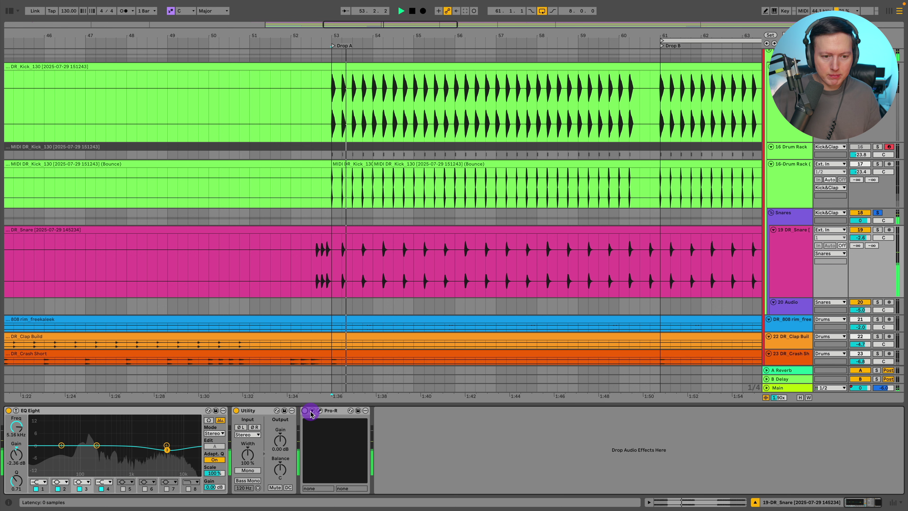
click(320, 410)
drag(317, 112, 382, 46)
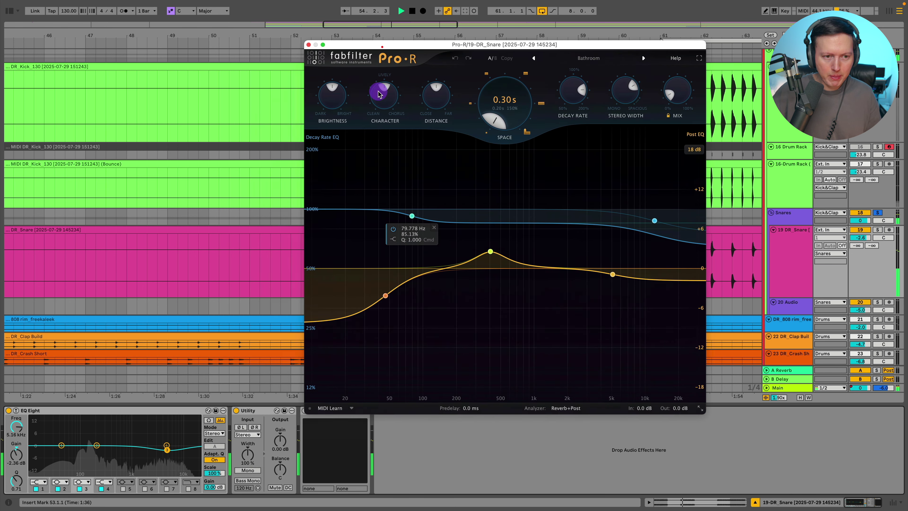
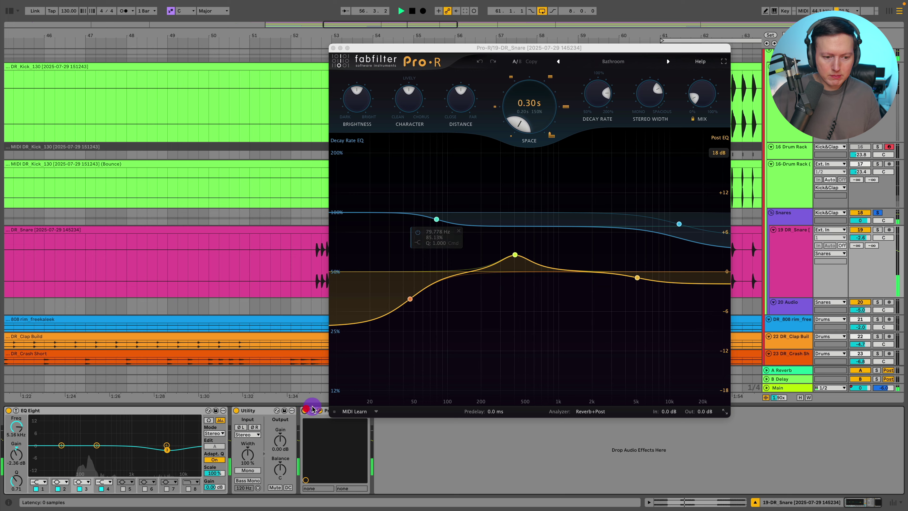
drag(504, 46, 427, 33)
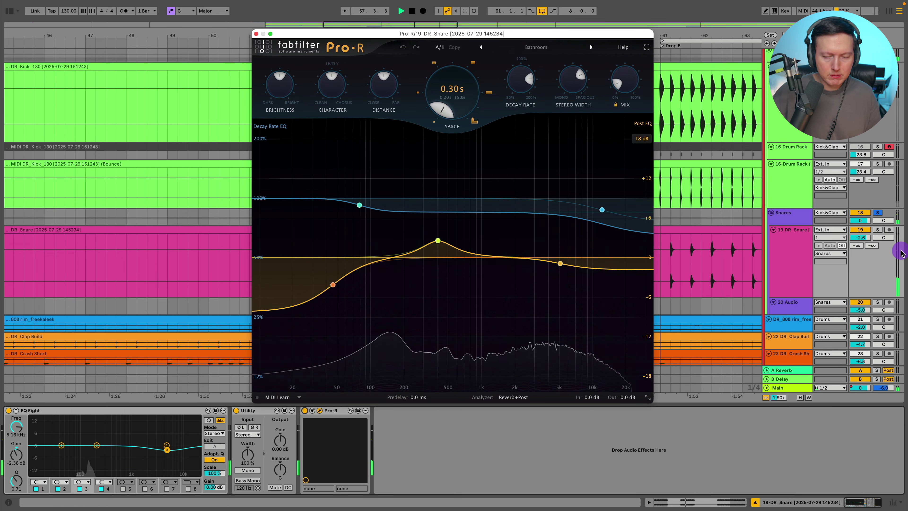
- Unsolo the Snares group, close the Pro-R window and bypass the reverb while the full mix plays
click(878, 212)
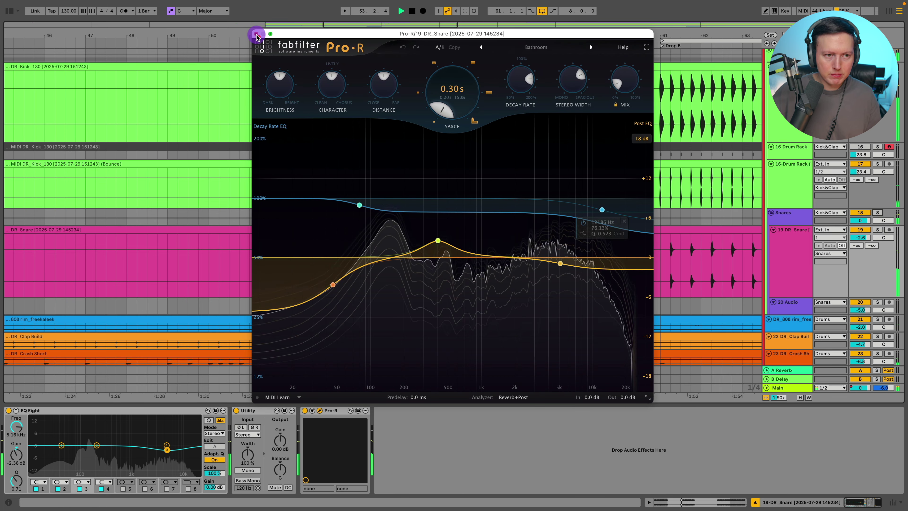
click(257, 32)
click(305, 411)
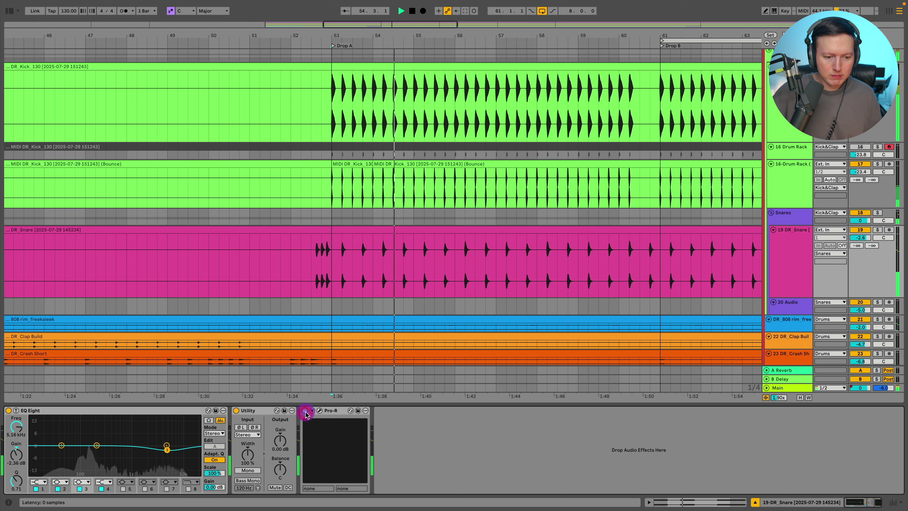
- Collapse the Kick&Clap group and view the devices on the DR_808 rim track
scroll(476, 274, down, 3)
scroll(717, 250, down, 3)
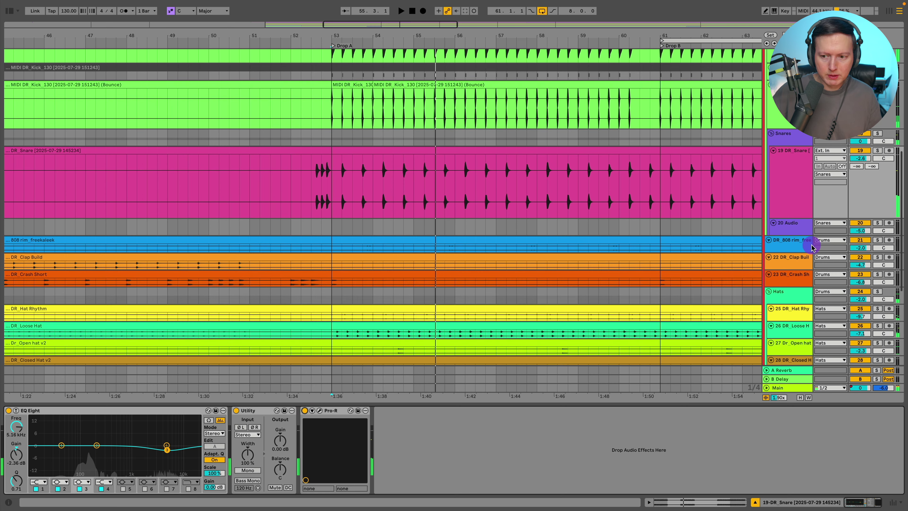
click(794, 244)
scroll(779, 229, up, 10)
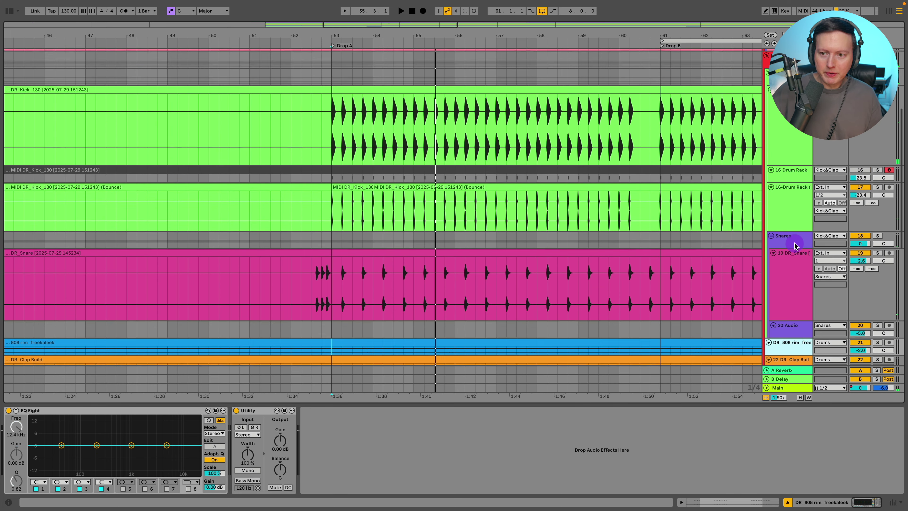
click(770, 122)
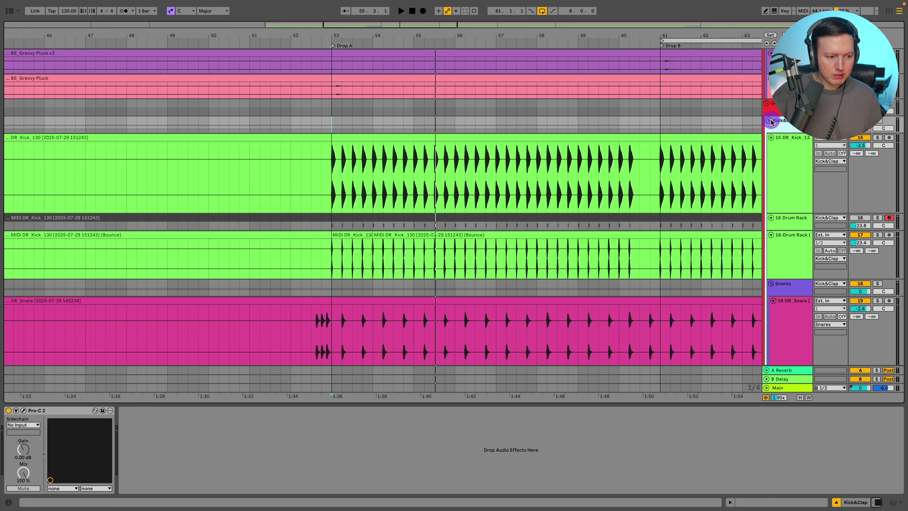
click(770, 121)
click(783, 135)
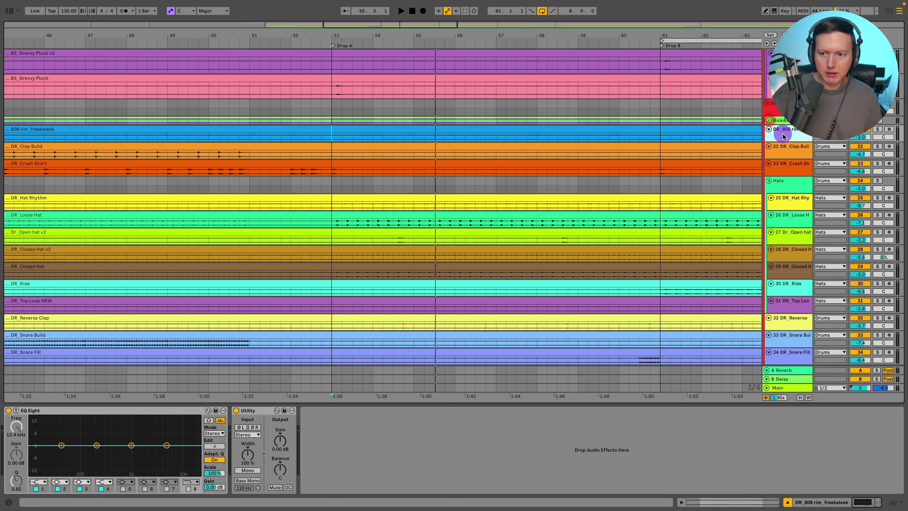
- Solo the Hats group, play it from Drop A and compare it with Convolution Reverb Pro bypassed and active
click(789, 152)
click(788, 183)
click(225, 411)
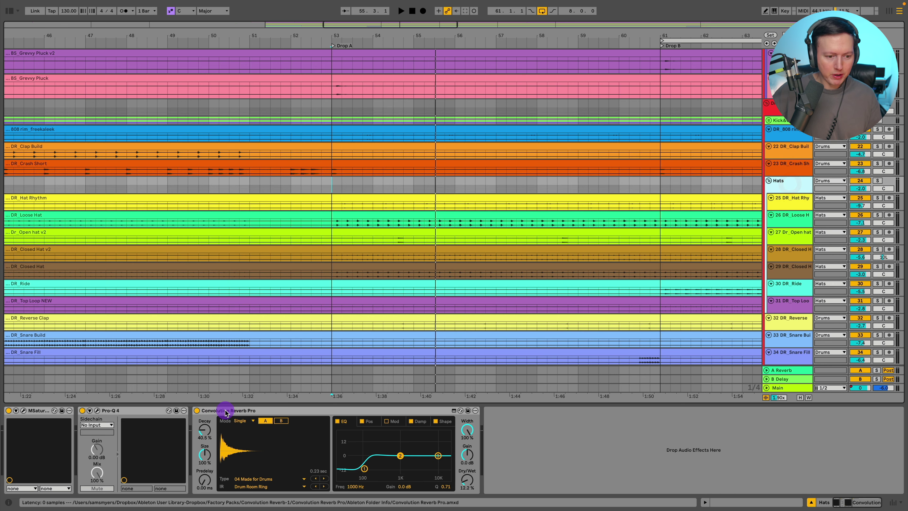
click(225, 411)
click(796, 183)
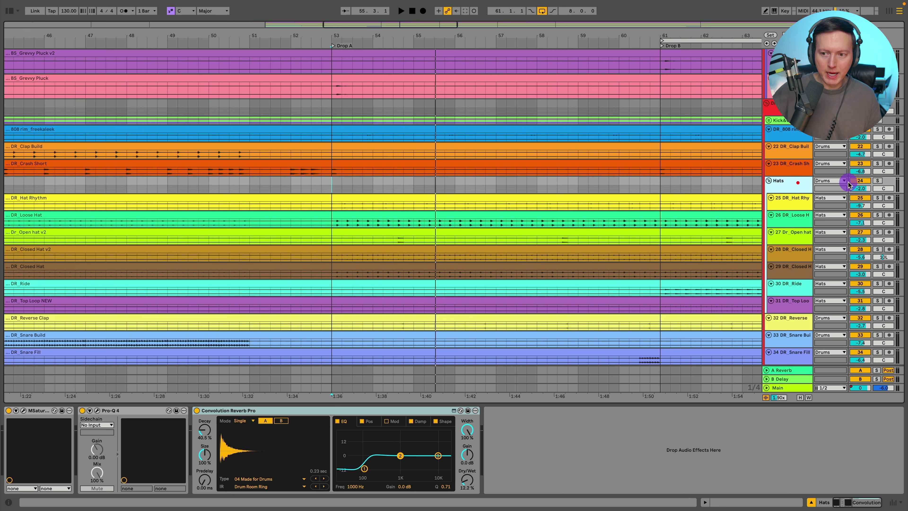
click(877, 181)
key(space)
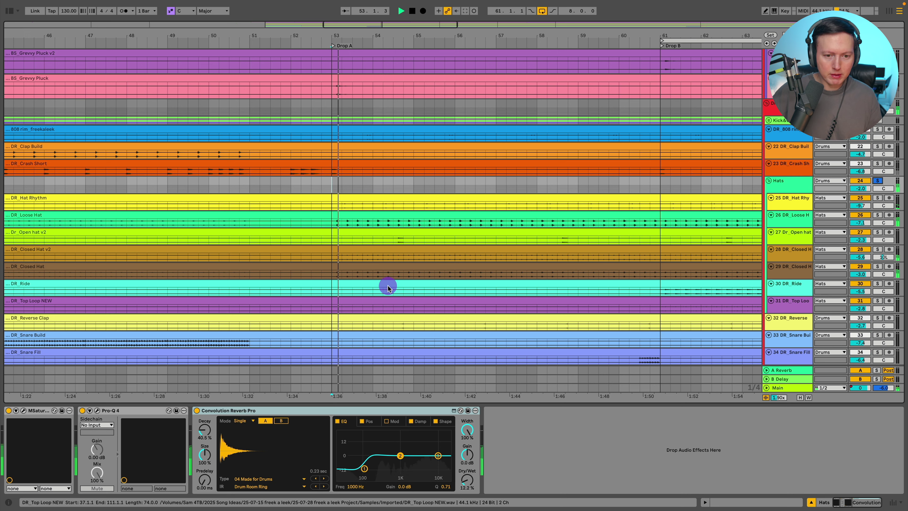
click(197, 410)
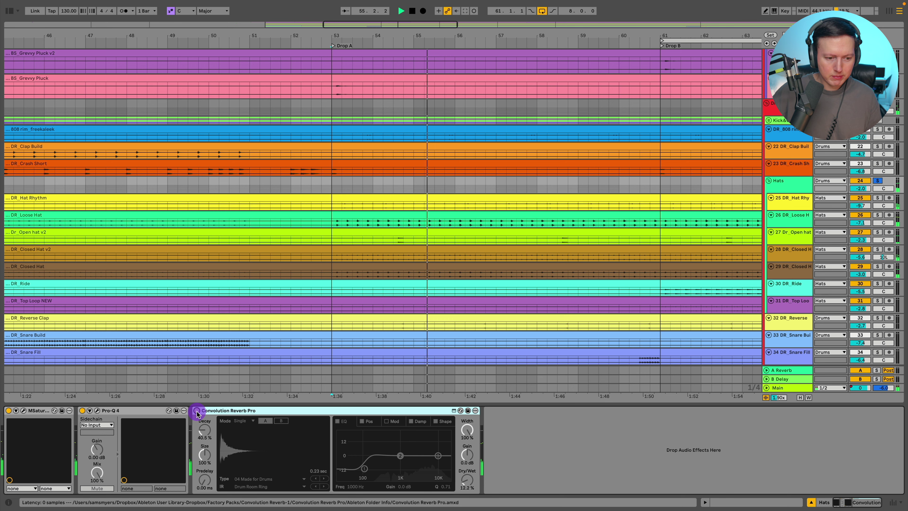
click(196, 411)
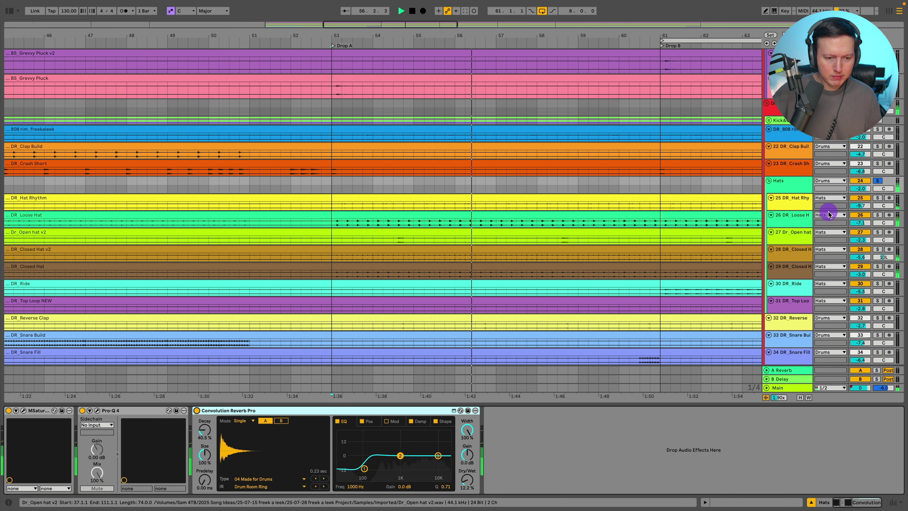
- Unsolo the Hats group and compare the full mix with the hats' Convolution Reverb Pro bypassed and active
key(space)
key(space)
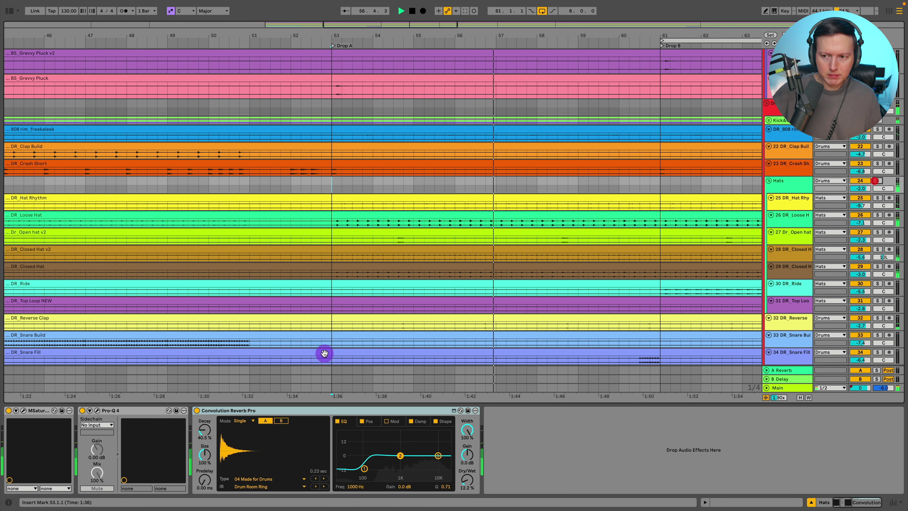
click(196, 411)
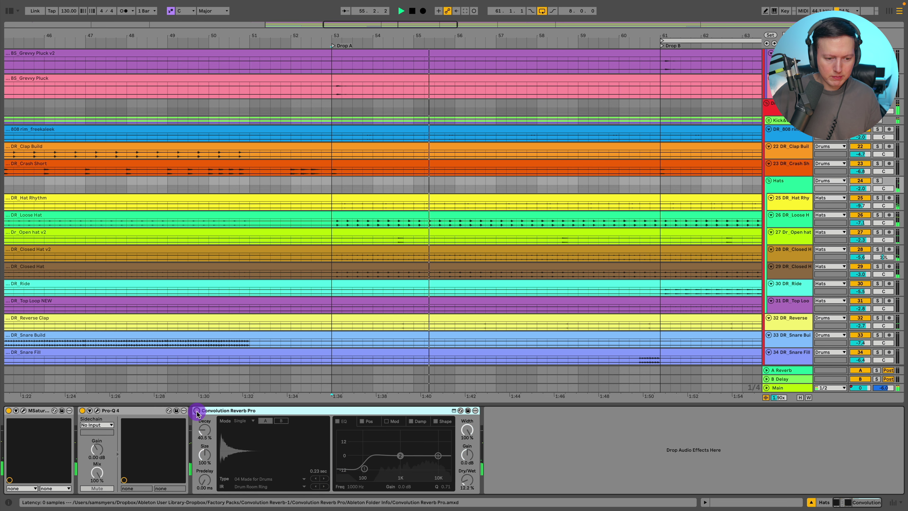
click(197, 411)
- Examine the Pro-C 2, KClip3 and Pro-DS settings on the Drums group and close their windows
drag(348, 34, 353, 32)
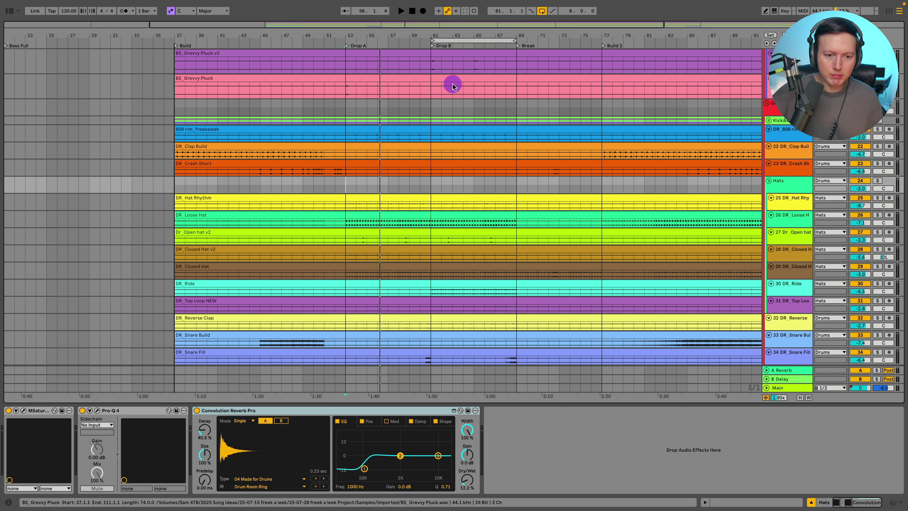
click(792, 186)
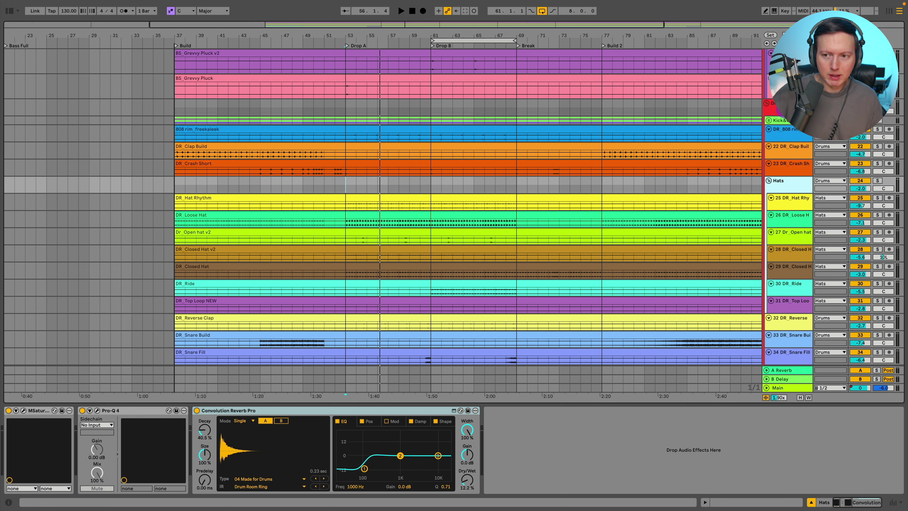
click(676, 111)
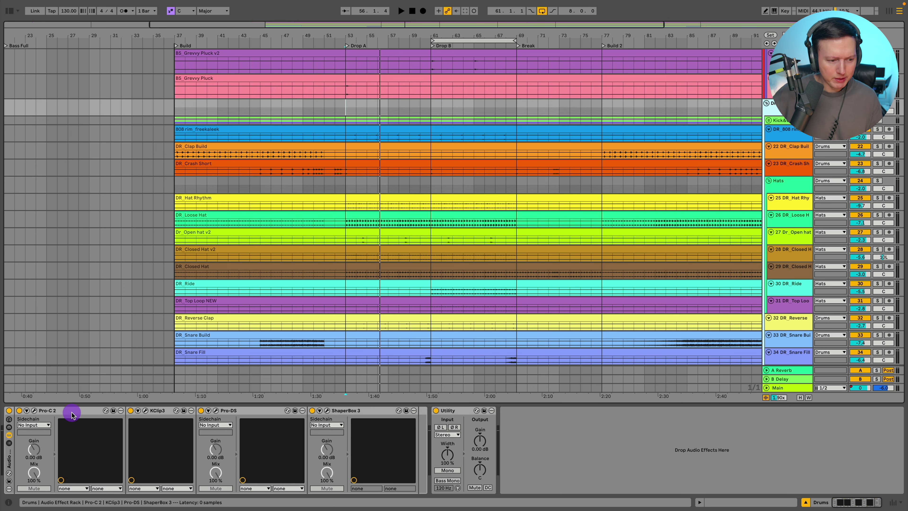
click(34, 410)
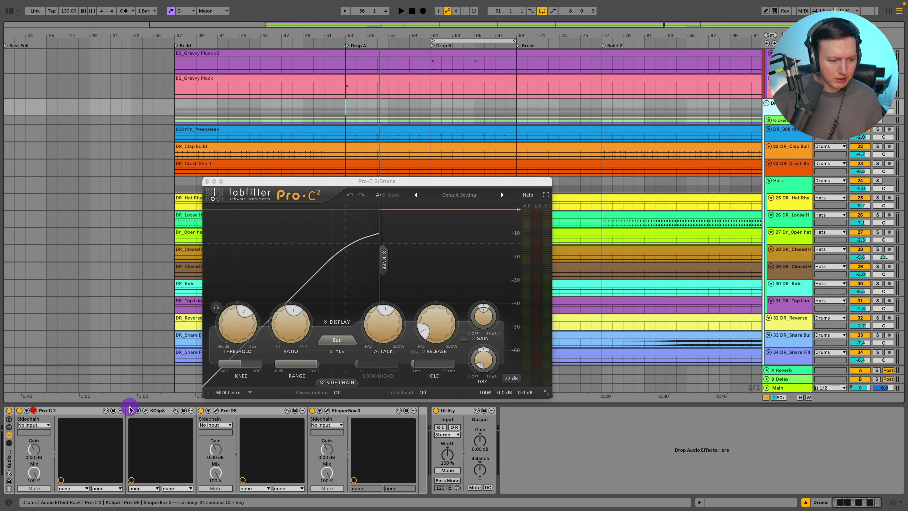
click(146, 411)
click(216, 411)
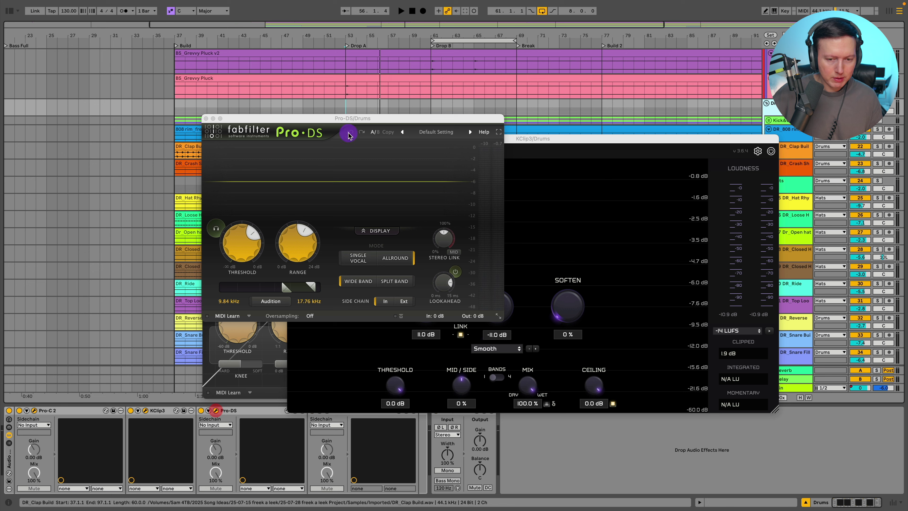
click(206, 119)
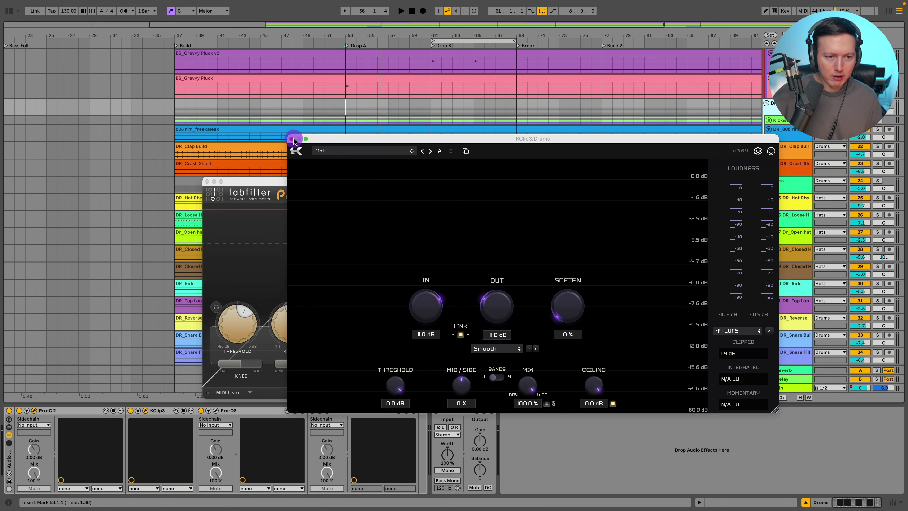
click(292, 139)
click(207, 182)
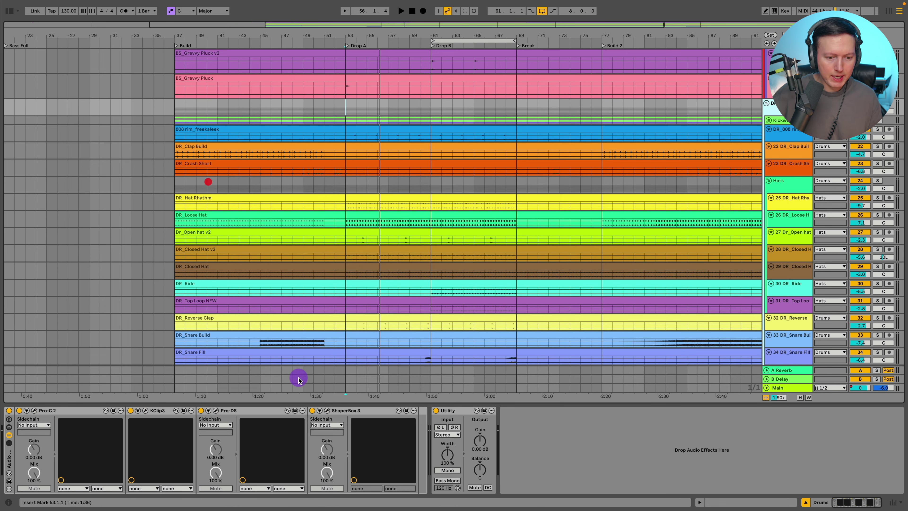
- View the Drums group's waveform in ShaperBox 3 while playing from Drop A, and close its window
click(327, 410)
drag(251, 44, 160, 50)
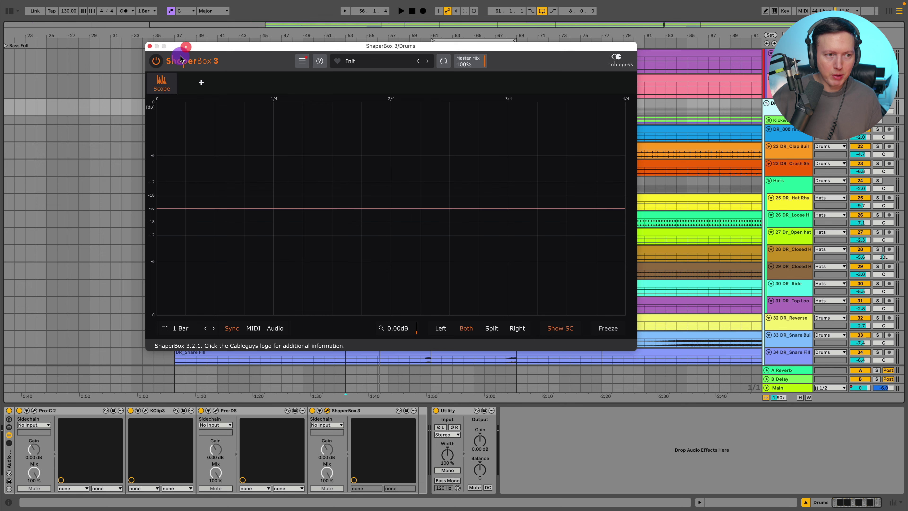
key(space)
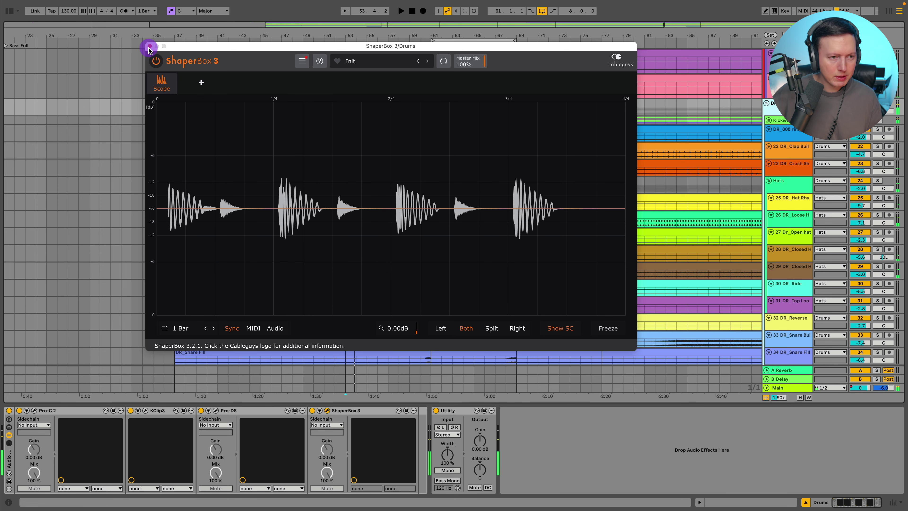
click(149, 46)
- Select the Hats group and play it soloed from Drop A
scroll(512, 182, down, 2)
click(796, 152)
key(space)
click(877, 150)
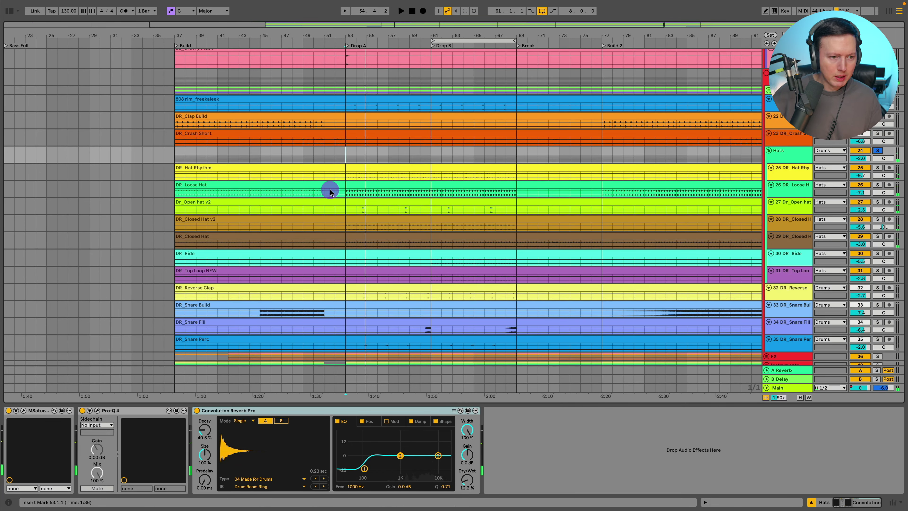
- Solo DR_Hat Rhythm, DR_Loose Hat, Dr_Open hat v2, DR_Closed Hat v2 and DR_Closed Hat one at a time from Drop A
click(877, 168)
key(space)
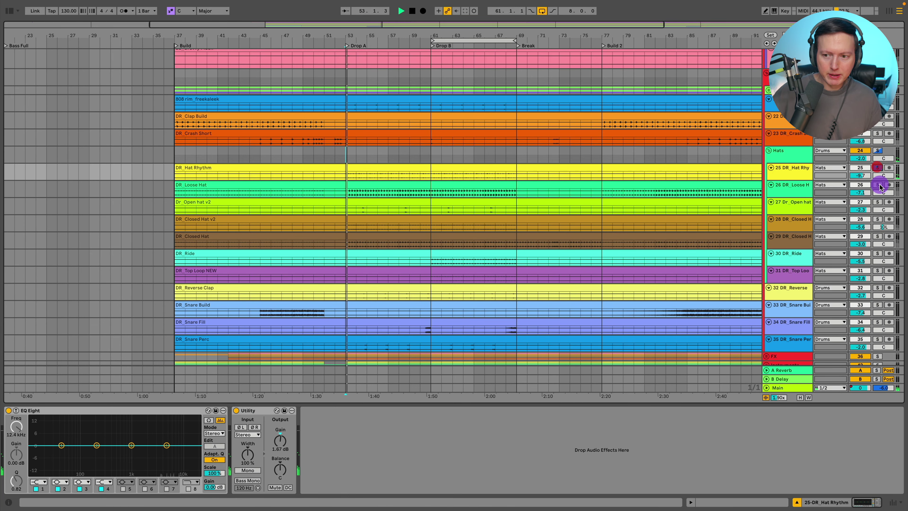
click(877, 185)
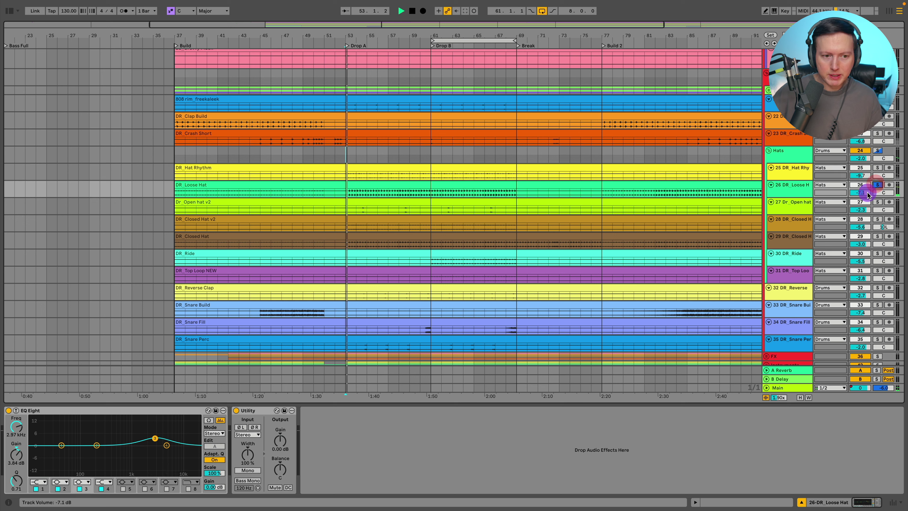
click(876, 202)
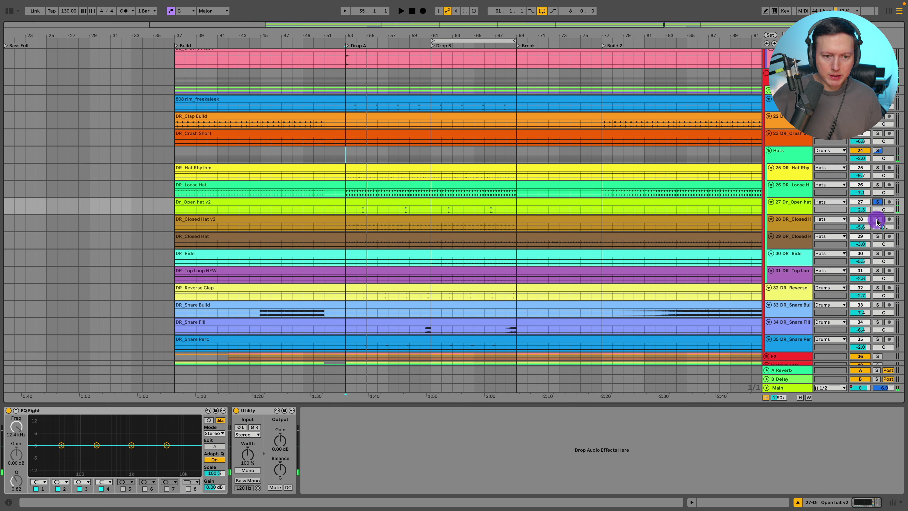
click(877, 219)
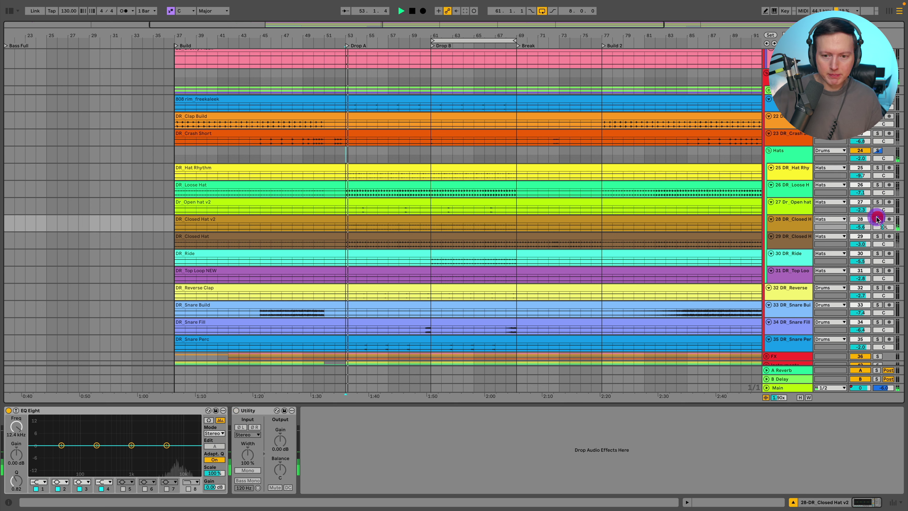
click(878, 237)
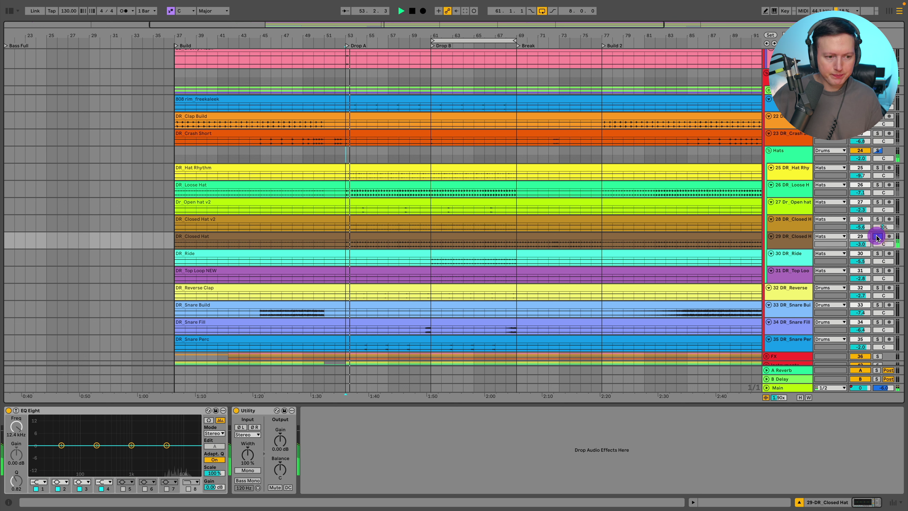
- Add DR_Closed Hat v2, Dr_Open hat v2, DR_Loose Hat and DR_Hat Rhythm to the solo alongside DR_Closed Hat
click(880, 218)
super+click(877, 201)
super+click(877, 184)
super+click(876, 167)
scroll(523, 230, down, 2)
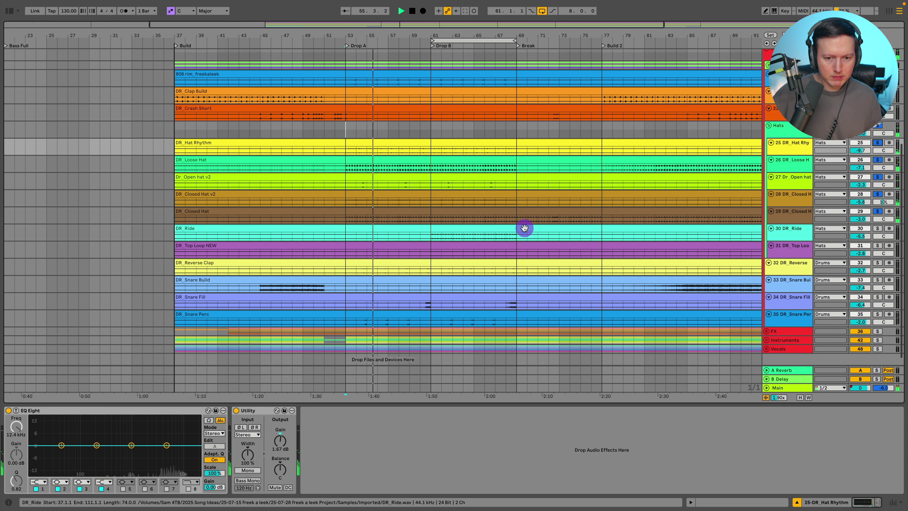
- Play the soloed hats from Drop B, adding DR_Ride and DR_Top Loop NEW to the solo
click(430, 234)
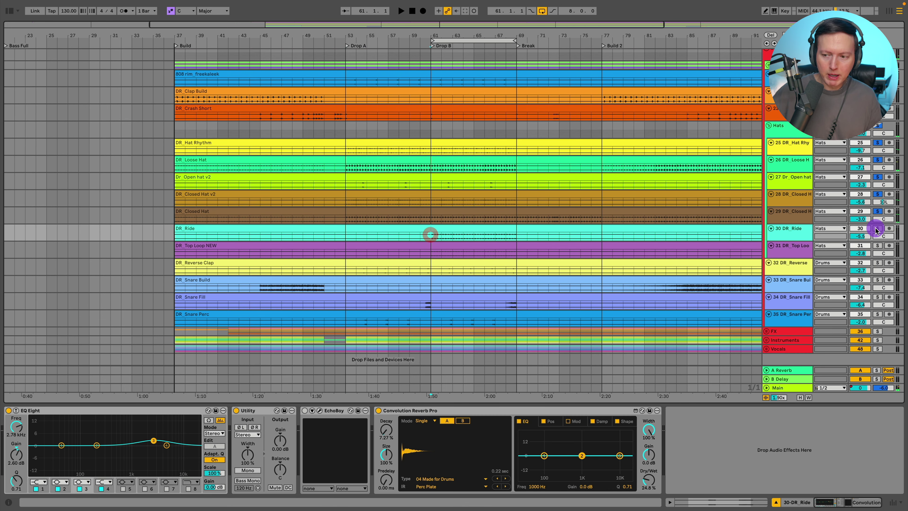
key(space)
scroll(541, 239, down, 1)
super+click(877, 238)
click(877, 237)
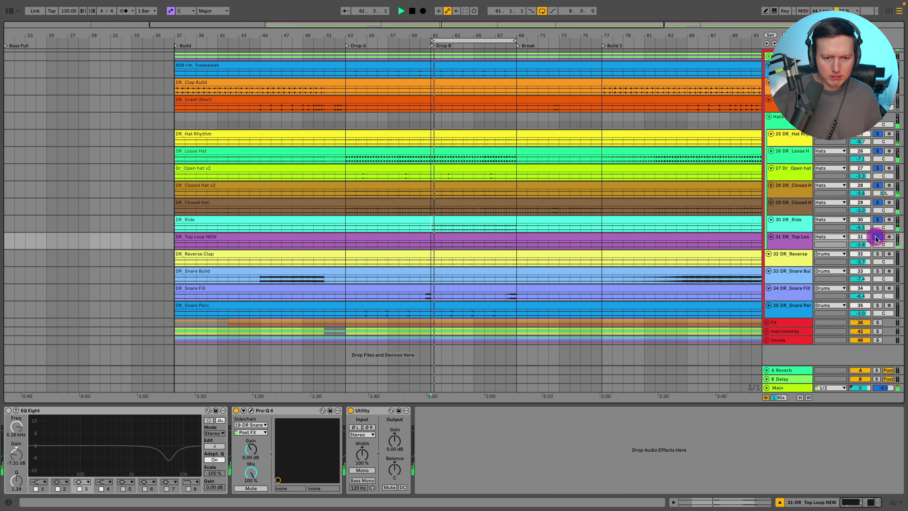
click(877, 238)
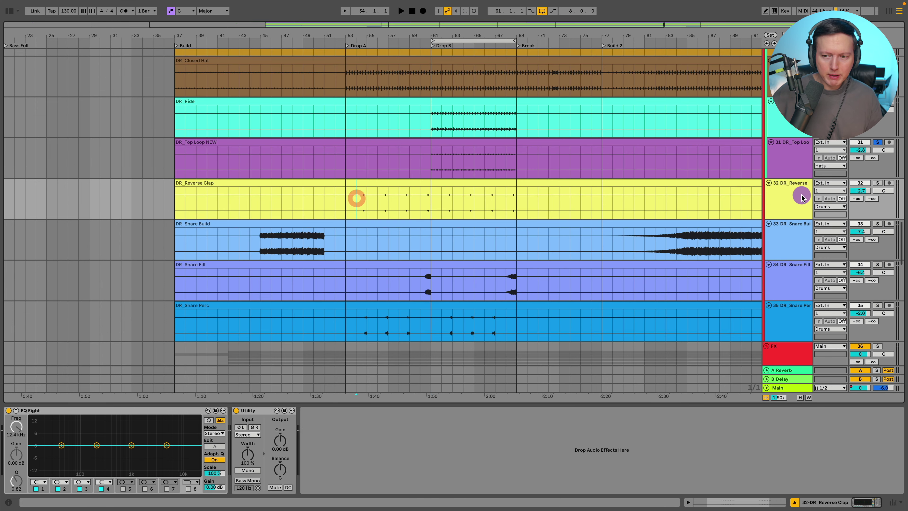
- Play DR_Reverse Clap soloed from about bar 54, and play DR_Snare from the same point
key(space)
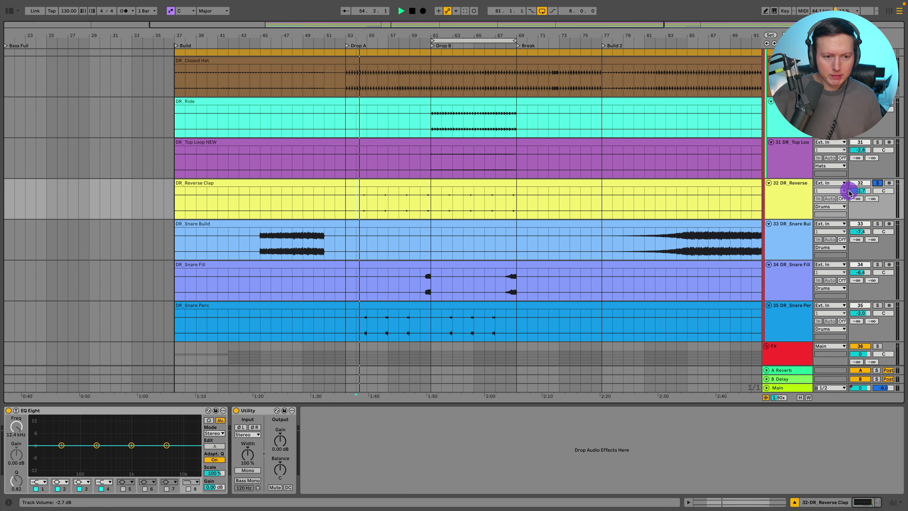
click(879, 184)
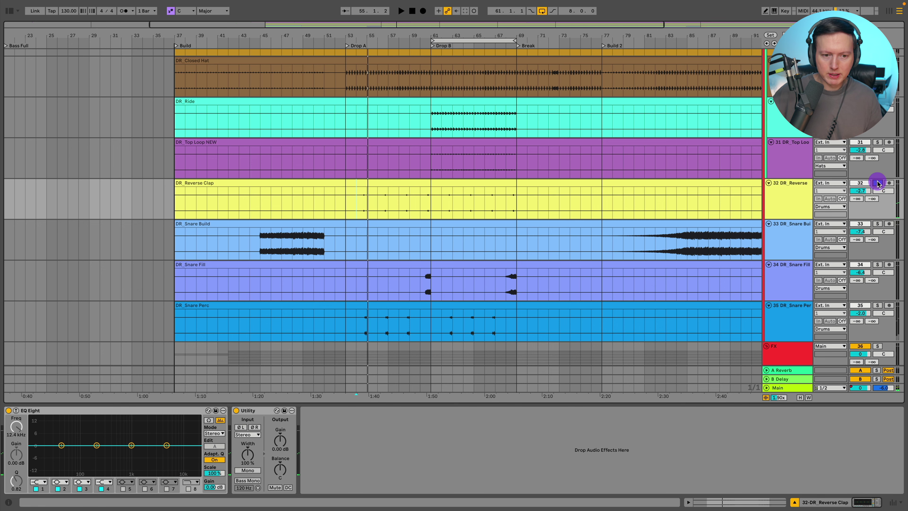
scroll(877, 184, up, 5)
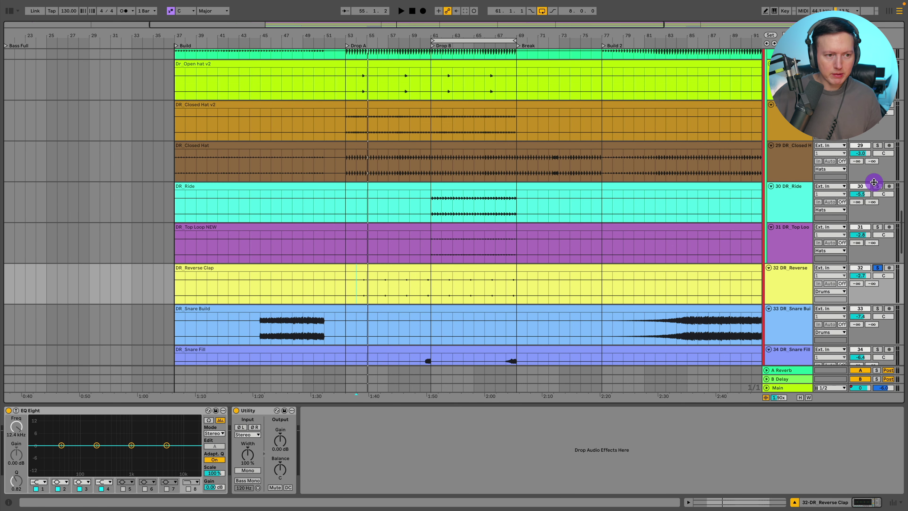
scroll(873, 184, up, 6)
scroll(870, 185, up, 18)
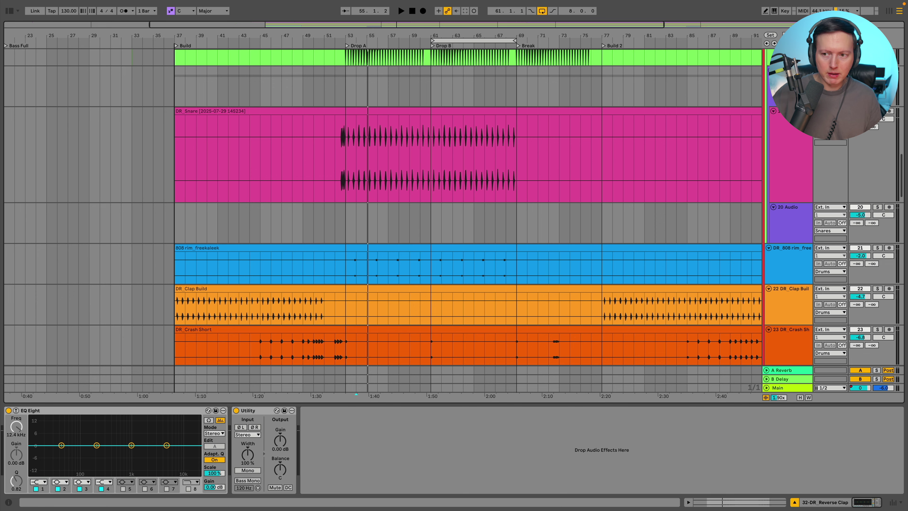
click(789, 134)
key(space)
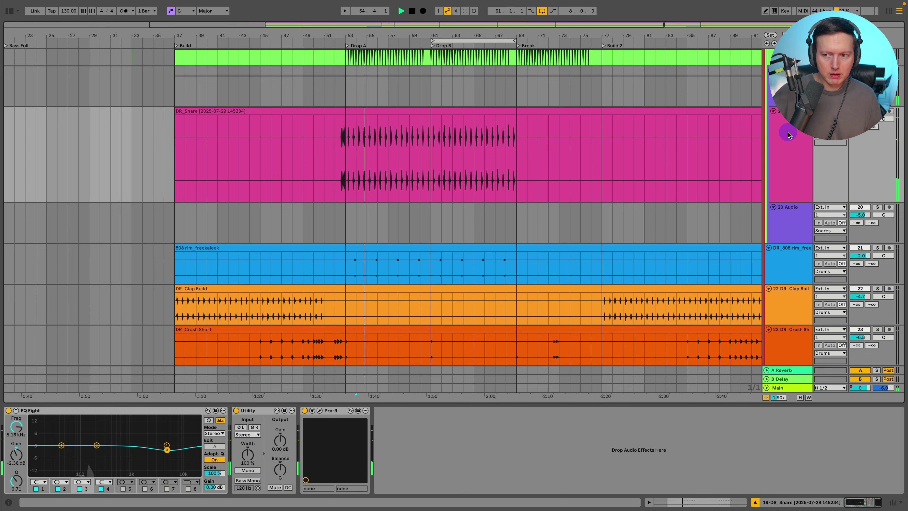
- Play DR_Snare Perc soloed from bar 56
scroll(789, 168, down, 13)
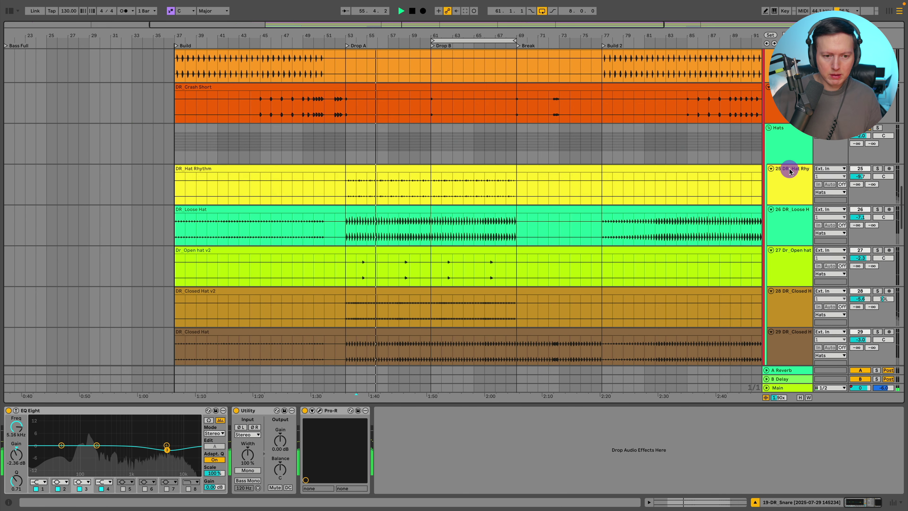
scroll(789, 171, down, 6)
scroll(689, 175, down, 6)
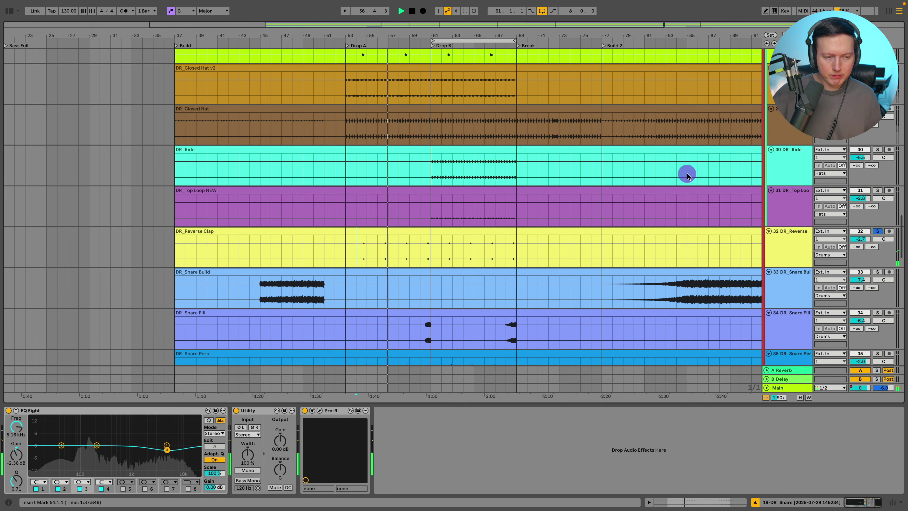
scroll(451, 252, down, 6)
click(377, 263)
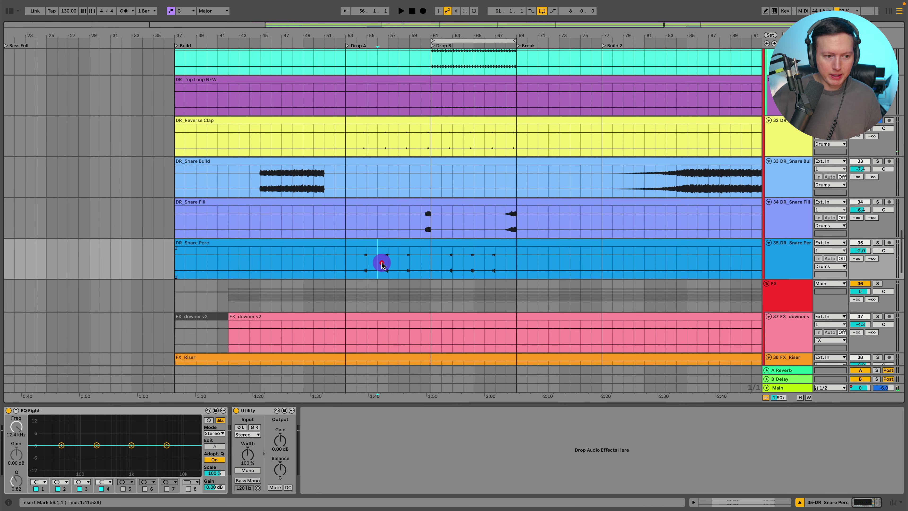
key(space)
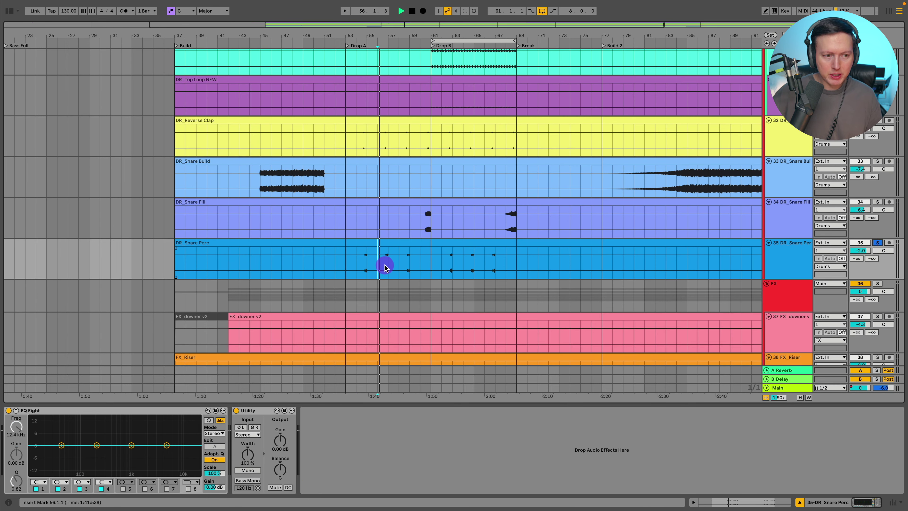
- Play DR_Snare Fill soloed from bar 60, and play DR_Snare Build soloed from bar 47
click(422, 222)
click(876, 202)
key(space)
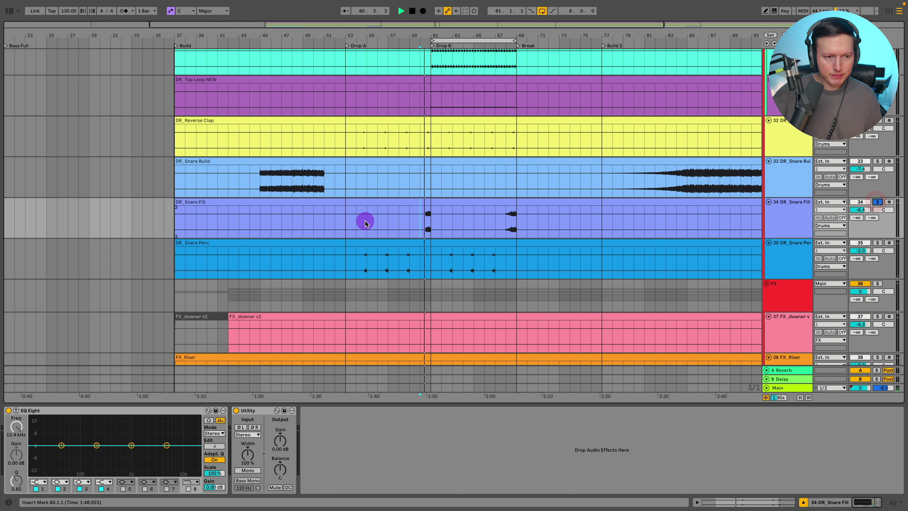
click(284, 181)
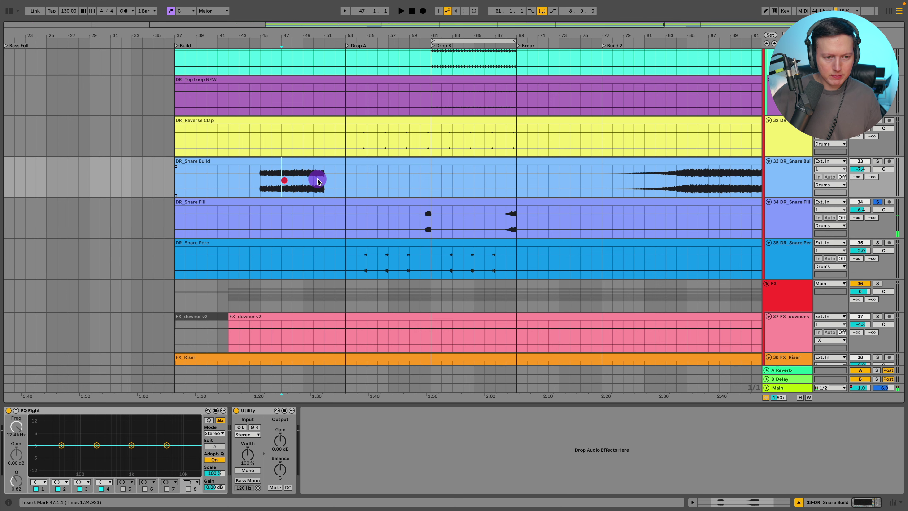
click(878, 161)
key(space)
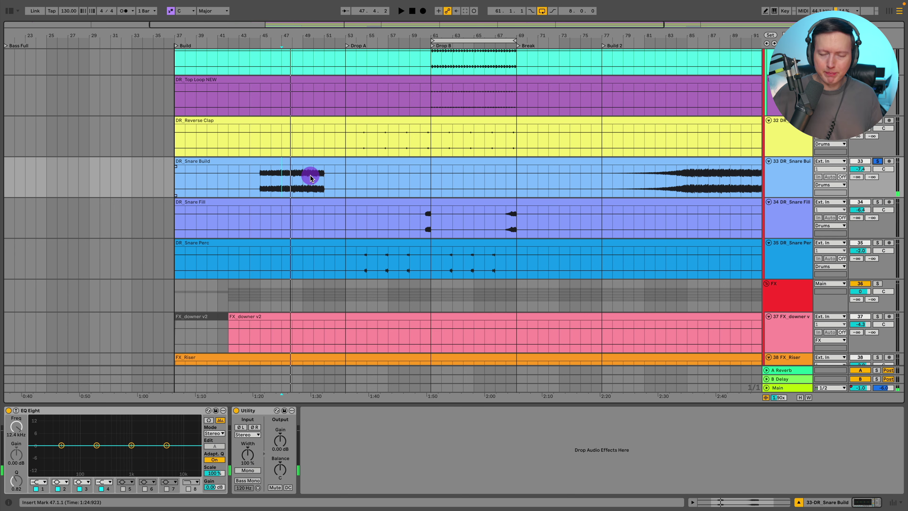
- Play FX_Riser soloed from bar 41 in the first build, and replay it from bar 49
scroll(465, 205, down, 2)
scroll(515, 195, down, 2)
scroll(546, 195, up, 2)
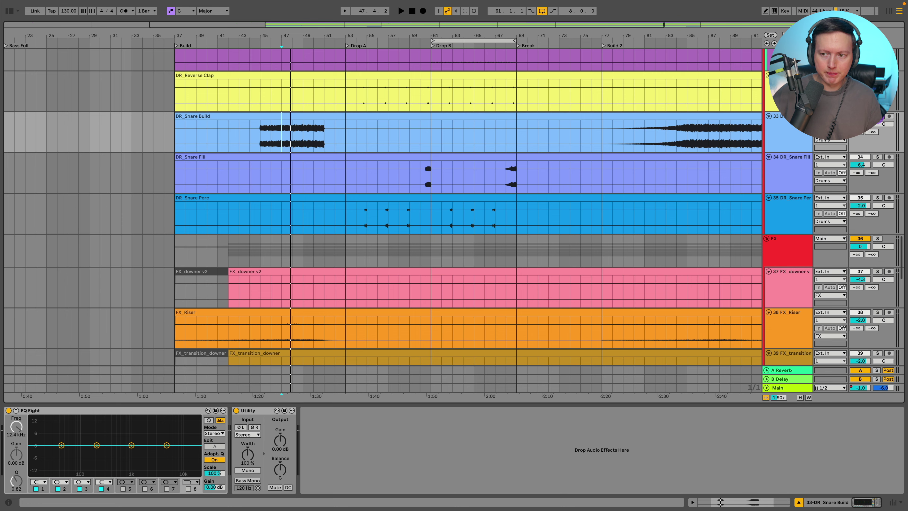
scroll(609, 170, down, 7)
click(447, 52)
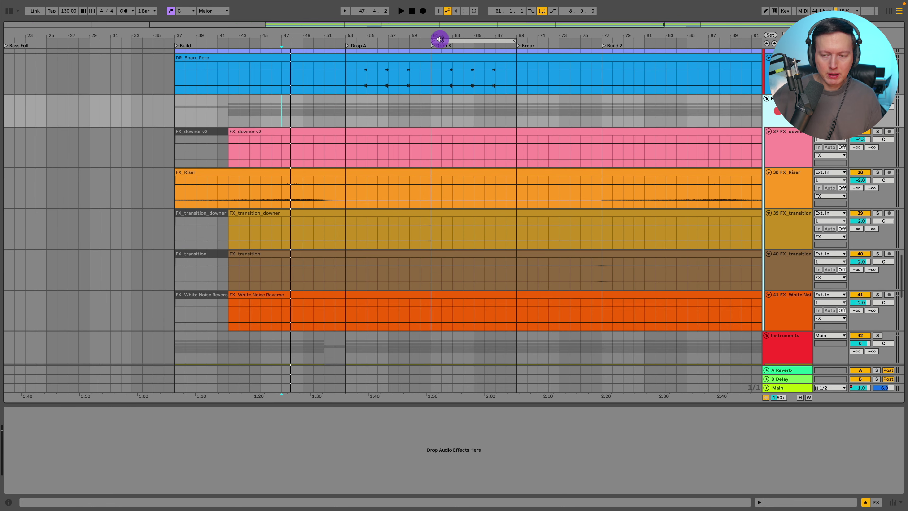
drag(439, 35, 441, 25)
click(248, 193)
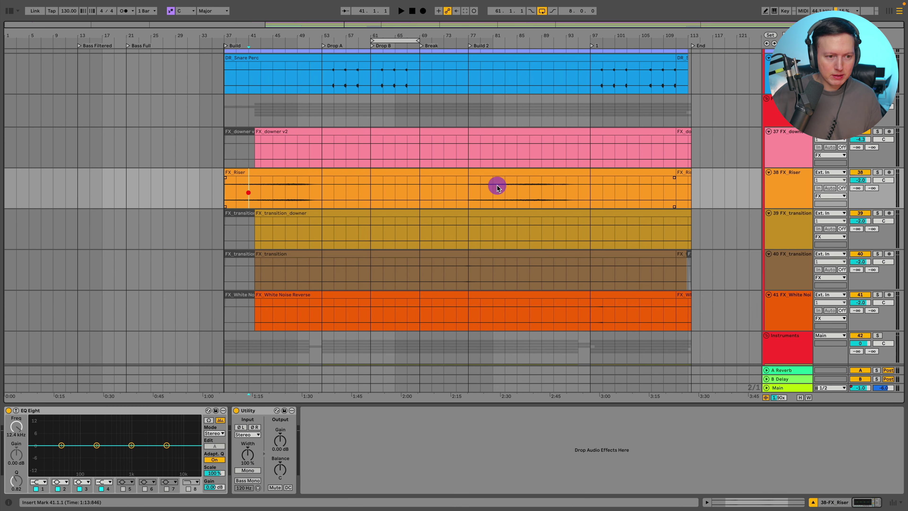
click(877, 173)
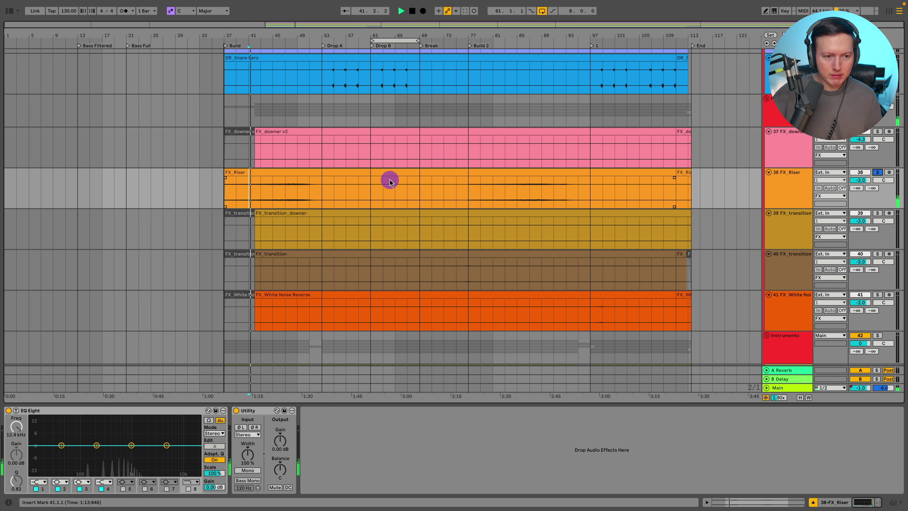
click(297, 188)
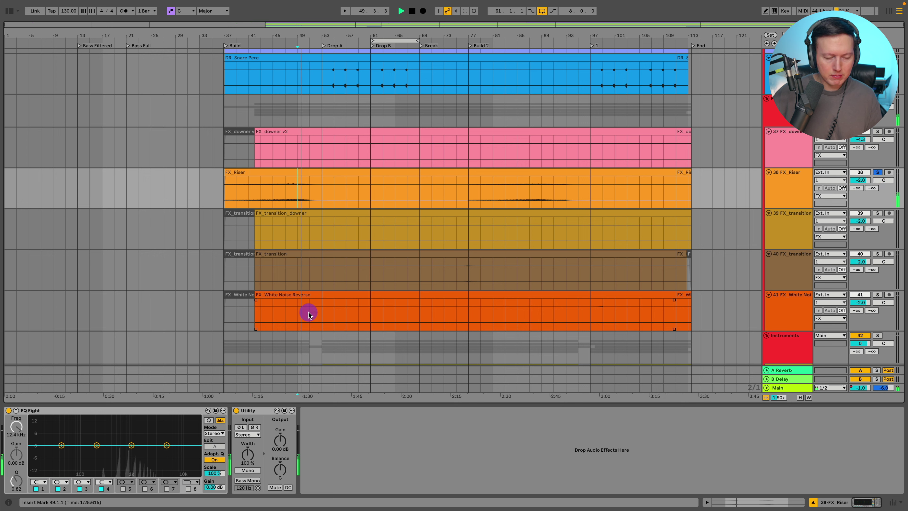
- Clear the FX_Riser solo and play the full mix from bar 91 near the end of Build 2
click(878, 173)
key(space)
click(558, 194)
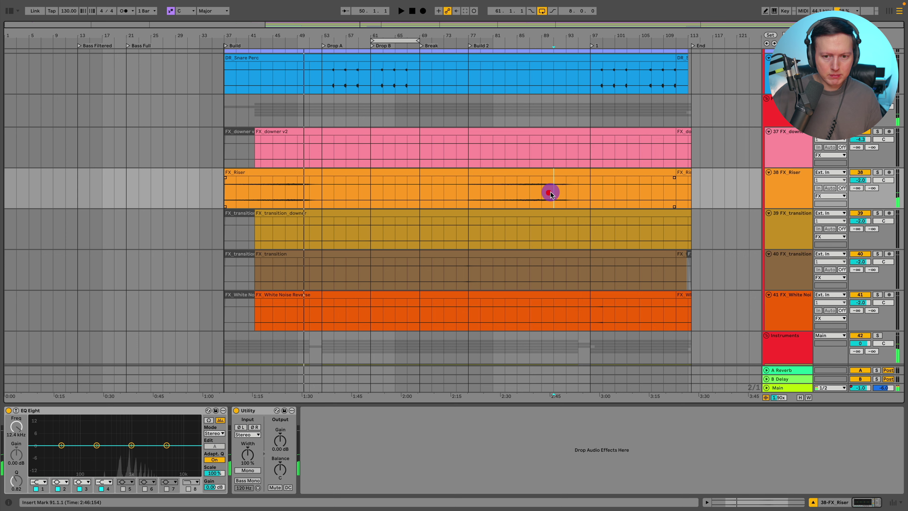
scroll(569, 197, down, 2)
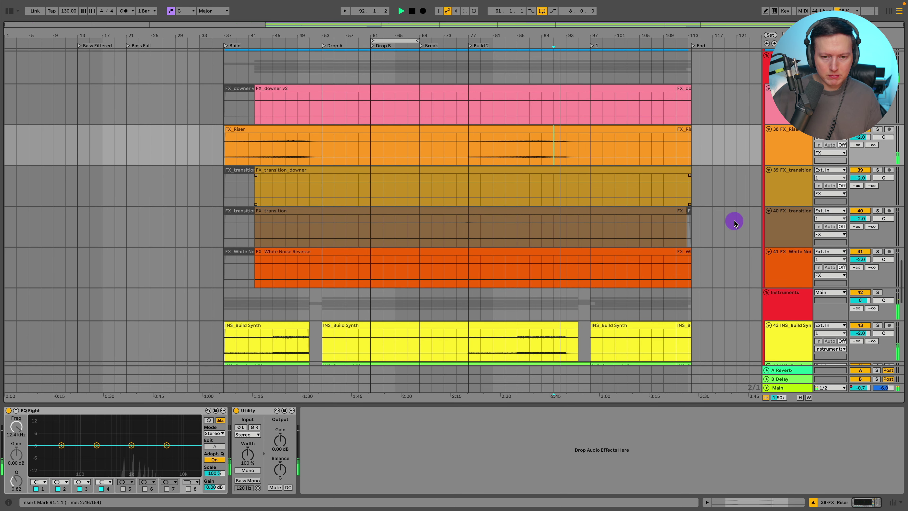
- Magnify the waveform display to about 42x and play FX_transition soloed around the start of Build 2
drag(779, 397, 781, 400)
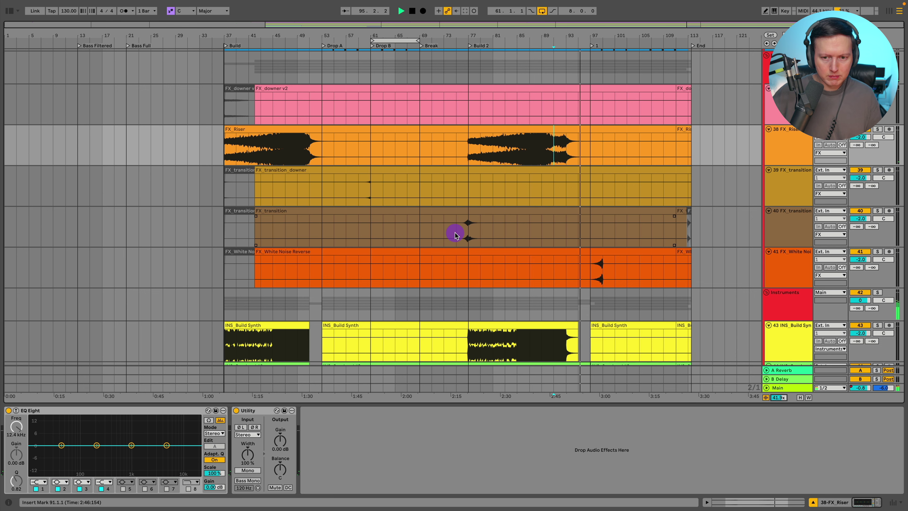
scroll(525, 236, down, 1)
scroll(525, 236, down, 1)
click(457, 216)
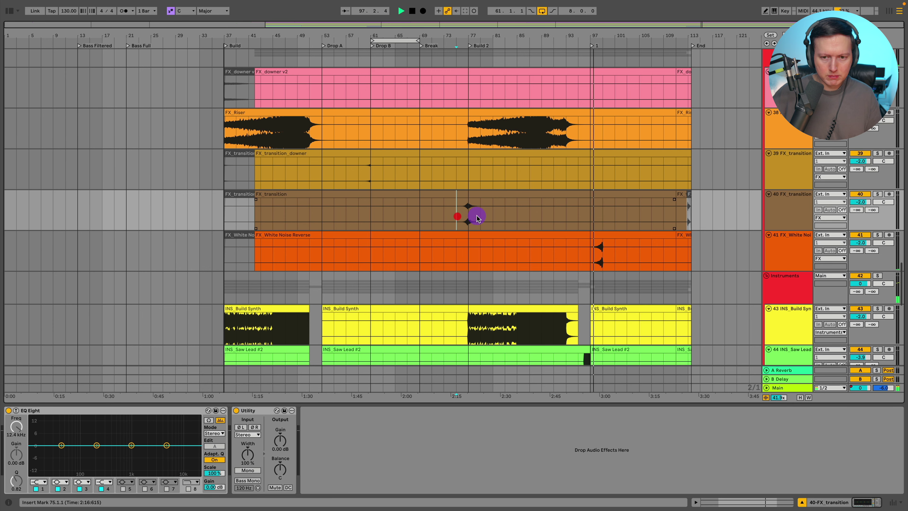
click(877, 194)
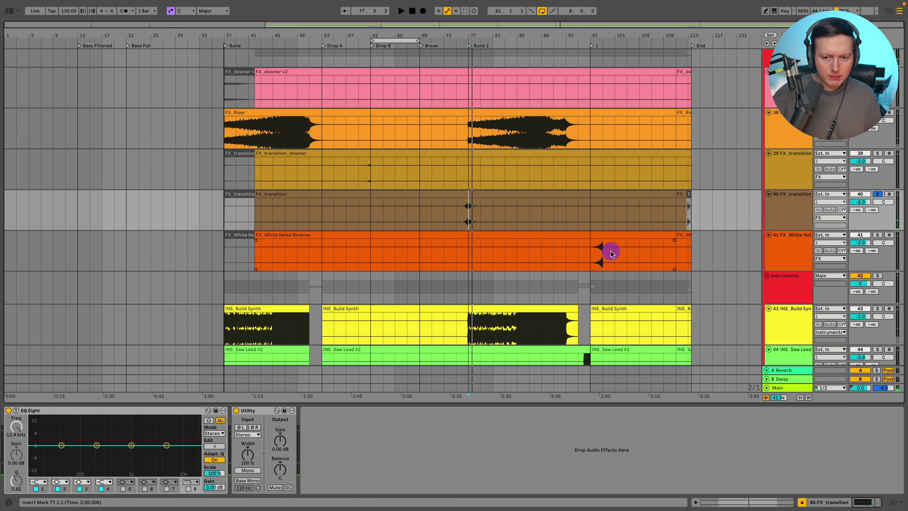
- Play from bar 93 with the Instruments group soloed to hear the synths leading into the second drop
scroll(613, 254, down, 5)
scroll(590, 255, down, 3)
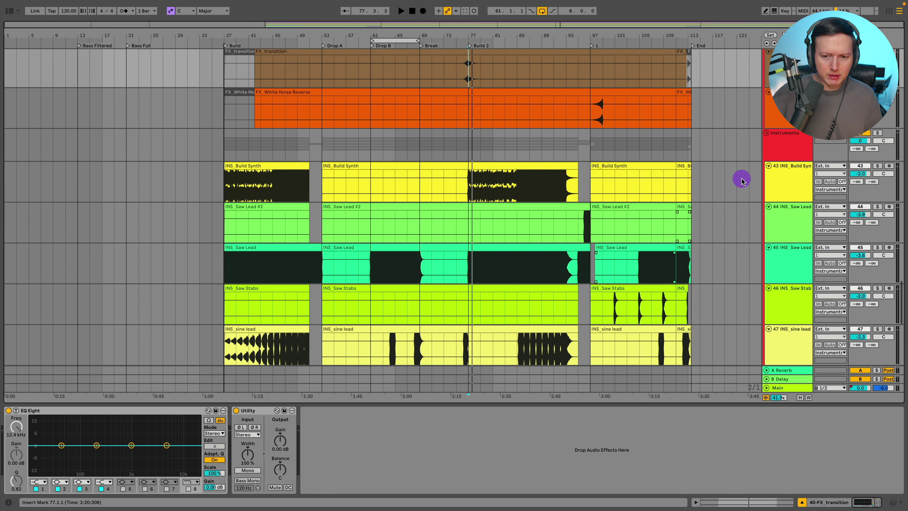
click(779, 141)
scroll(597, 174, down, 2)
click(566, 192)
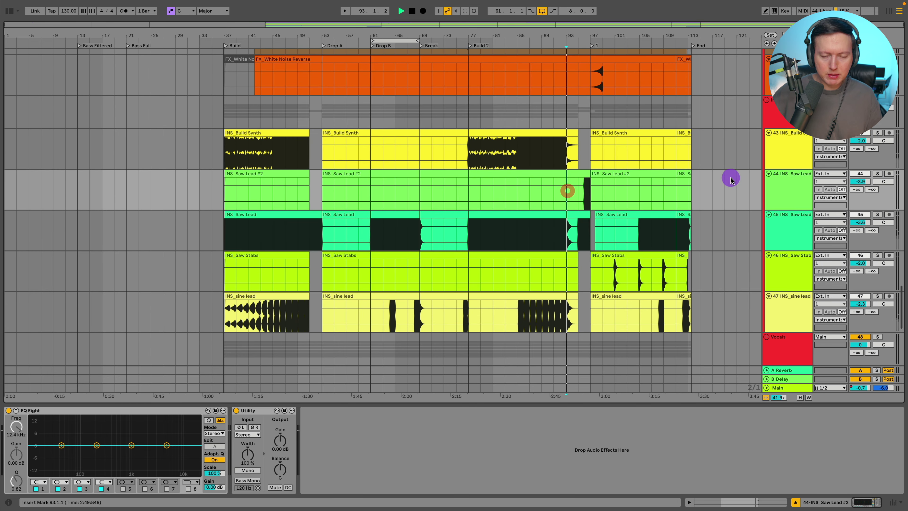
click(860, 100)
scroll(578, 210, down, 1)
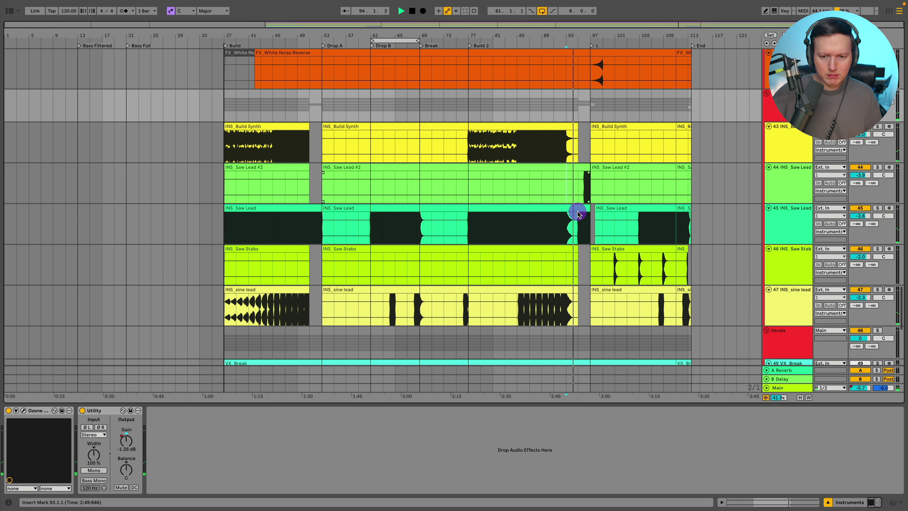
scroll(578, 213, down, 1)
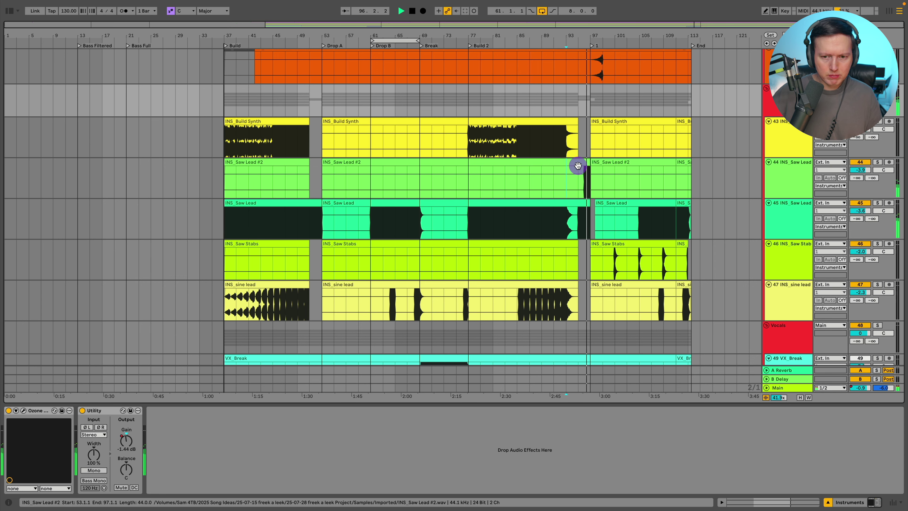
- Solo INS_Saw Lead #2 and play it from bar 95
click(574, 175)
scroll(573, 180, down, 2)
scroll(572, 184, down, 10)
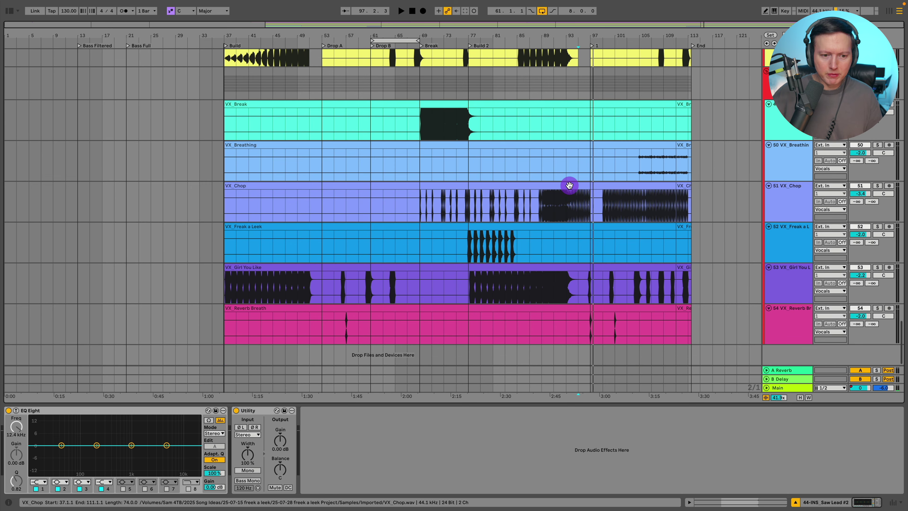
scroll(566, 195, up, 12)
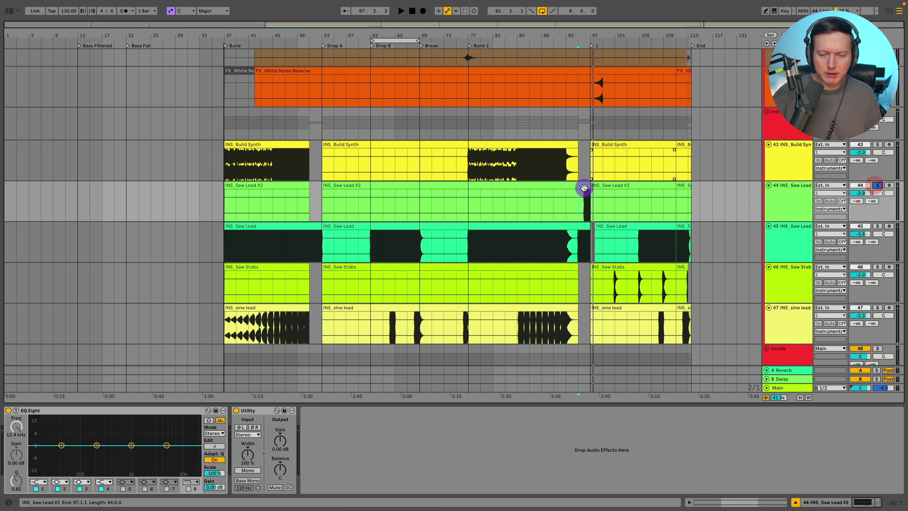
click(578, 209)
key(space)
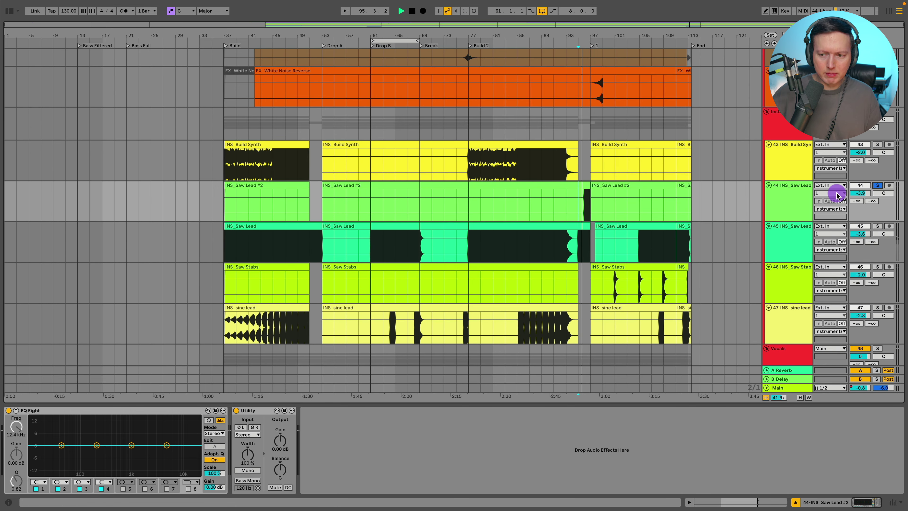
- Reduce the waveform magnification to about 7x, clear the INS_Saw Lead #2 solo and replay from bar 95
drag(779, 396, 778, 418)
click(877, 185)
key(space)
key(space)
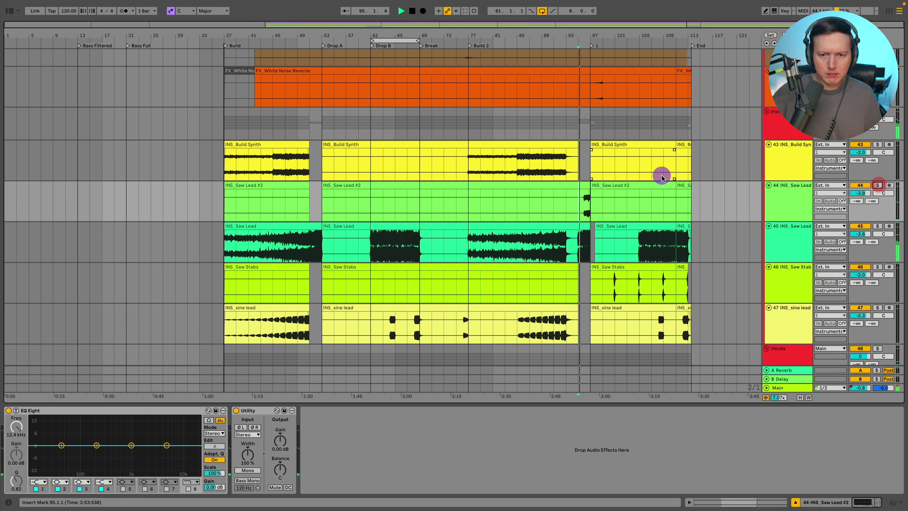
- Open the Ozone 11 Imager on the Instruments group, compare playback with it bypassed and enabled, and close its window
scroll(662, 178, up, 2)
scroll(662, 178, up, 3)
scroll(660, 177, down, 4)
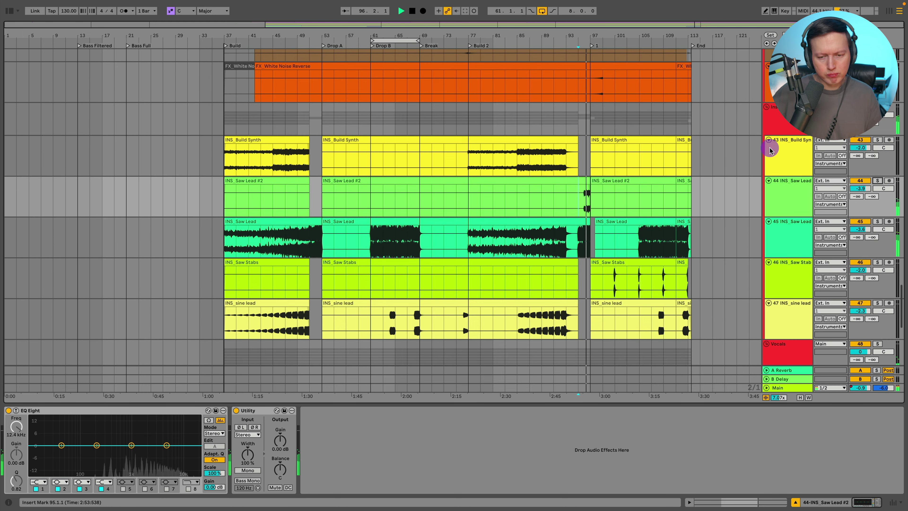
click(782, 127)
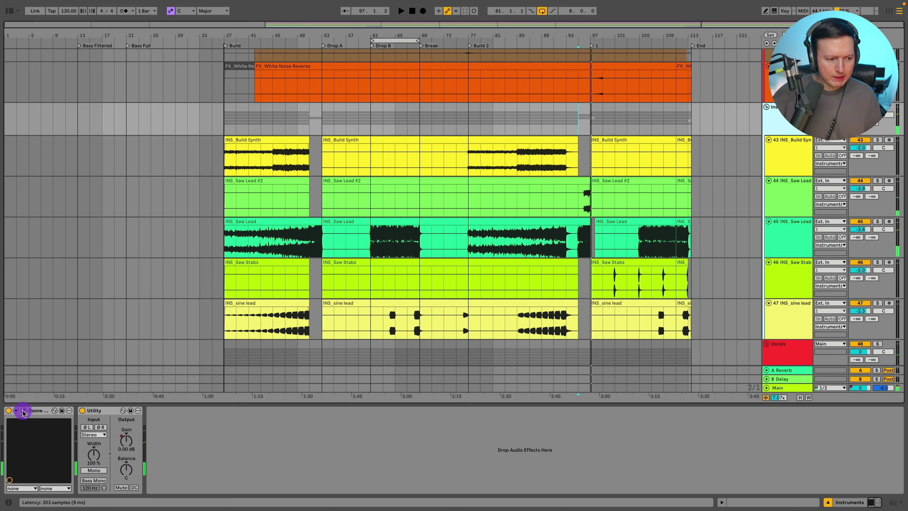
click(24, 410)
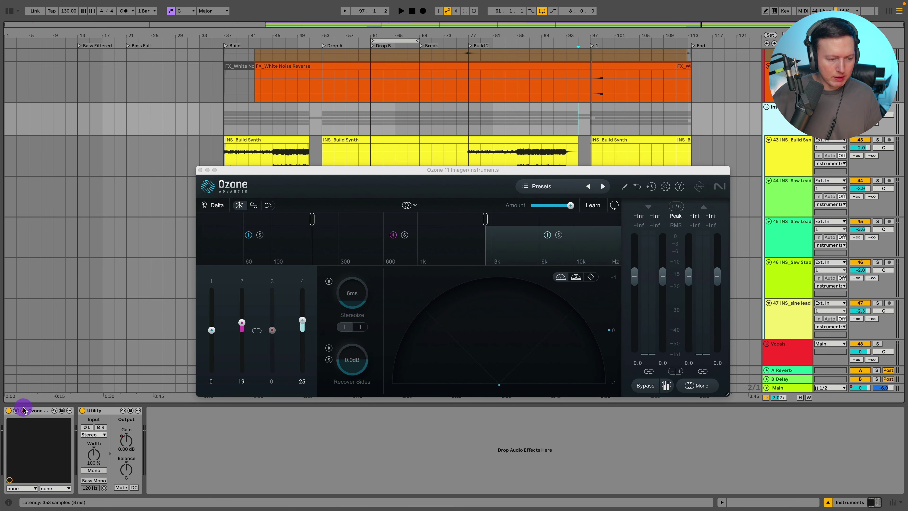
key(space)
click(8, 411)
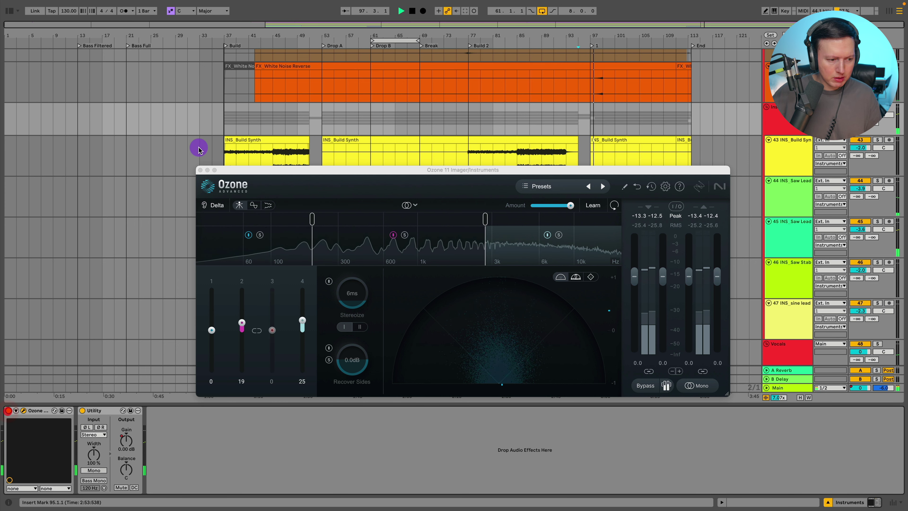
click(200, 170)
- Solo VX_Chop in the Vocals group and play it from bar 91
scroll(611, 207, down, 10)
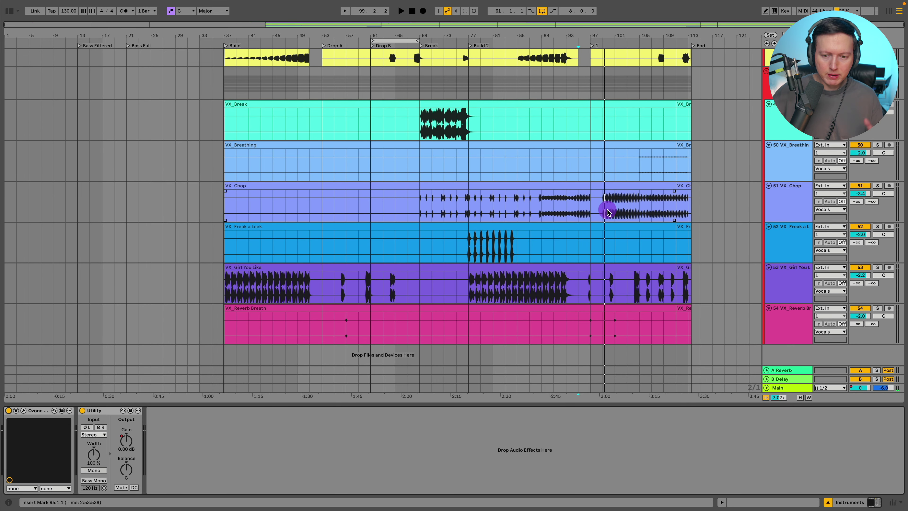
click(603, 211)
click(877, 185)
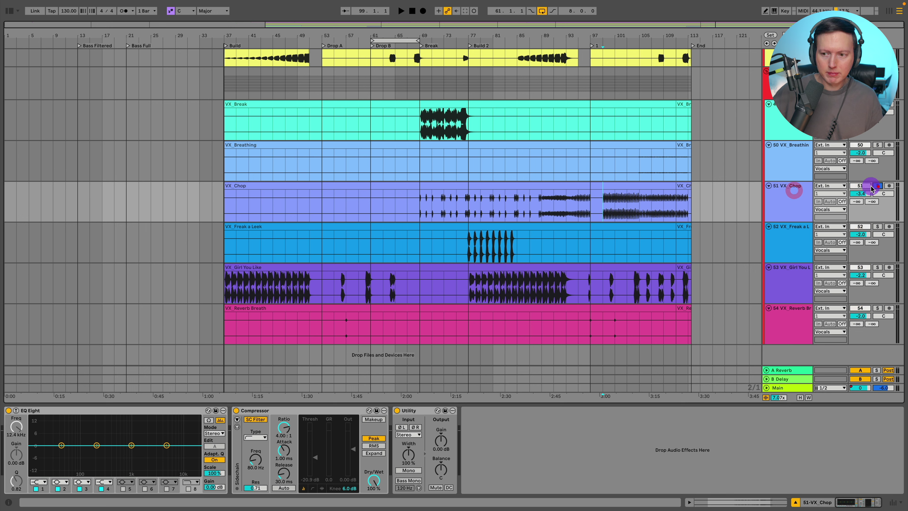
click(559, 206)
key(space)
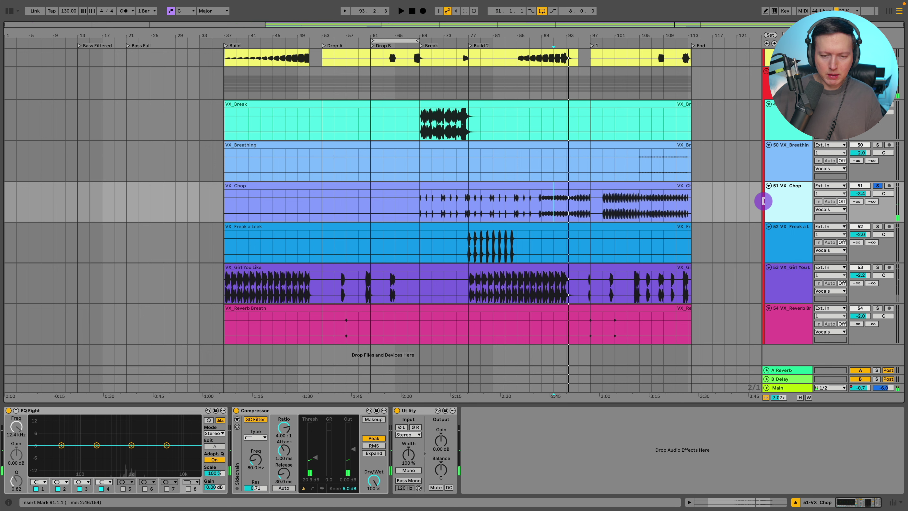
- Make the VX_Chop track taller and play from bar 99, first soloed and again with the solo cleared
drag(787, 221, 786, 244)
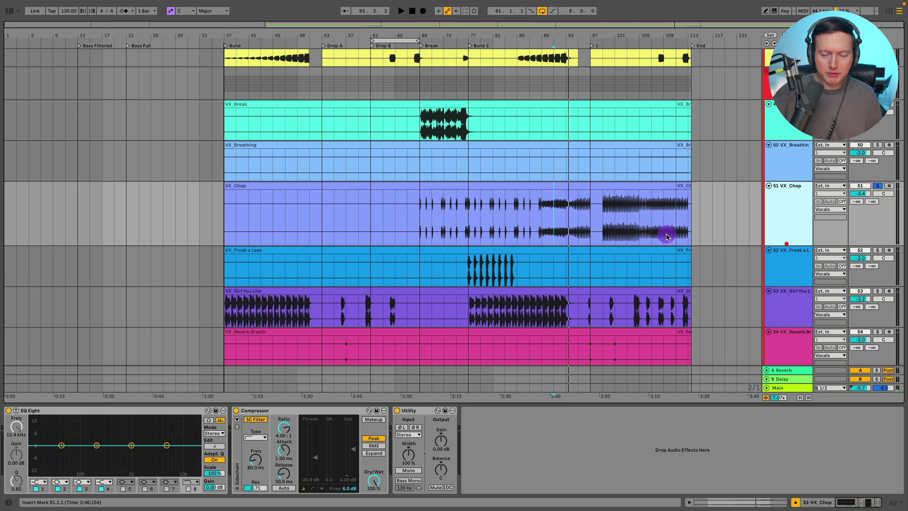
click(602, 222)
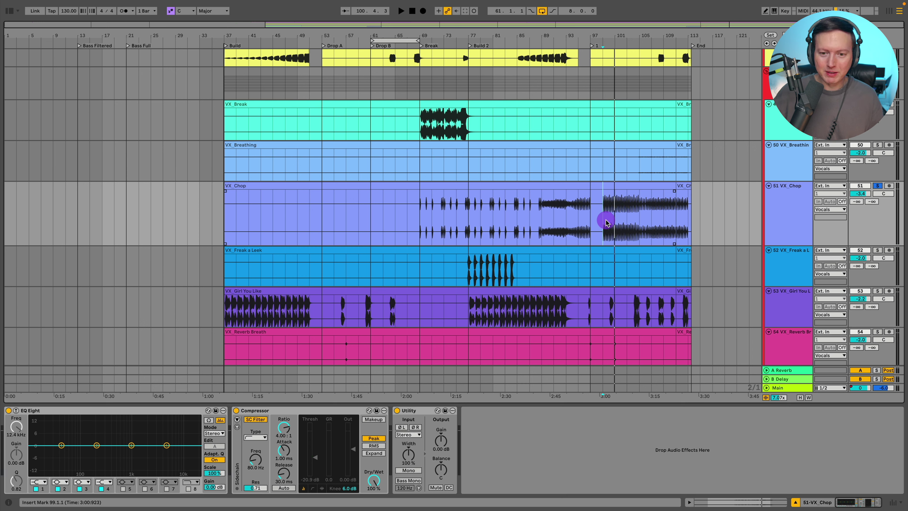
click(877, 185)
key(space)
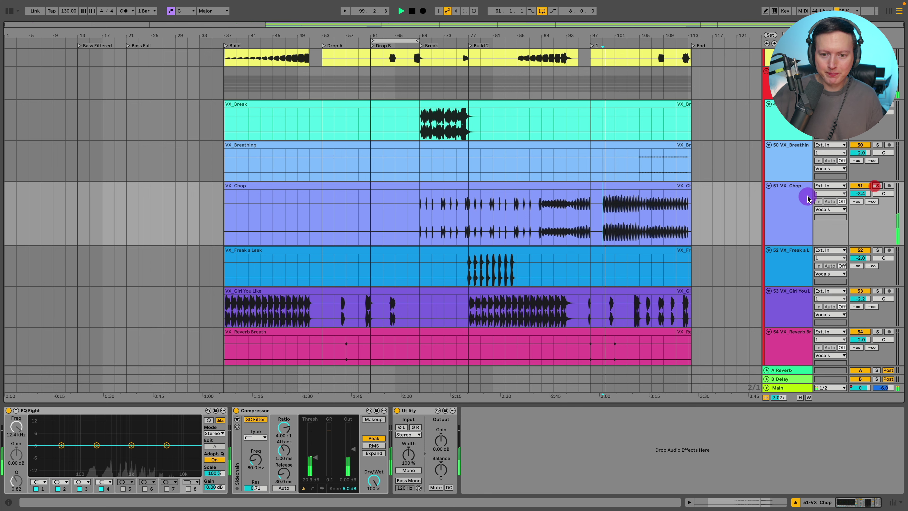
- Play the VX_Chop section in the full mix from several points between bars 95 and 105
click(794, 197)
scroll(792, 199, down, 1)
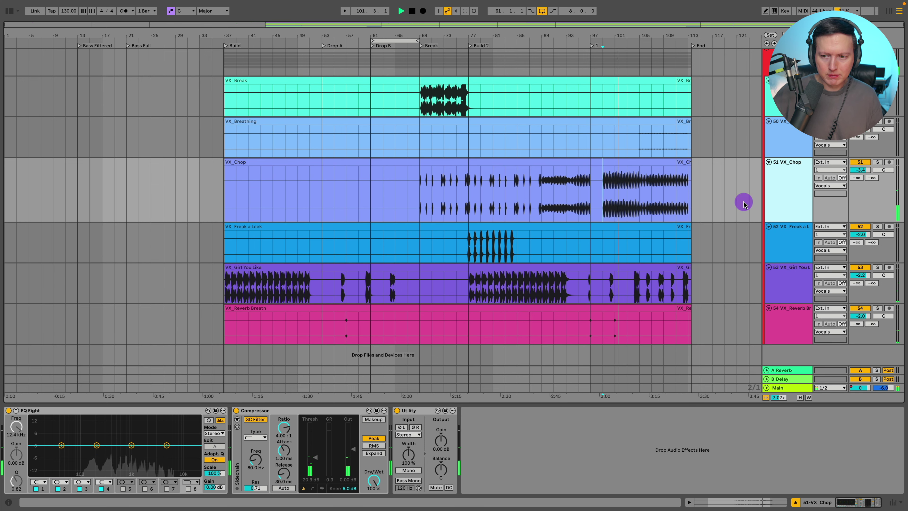
click(578, 196)
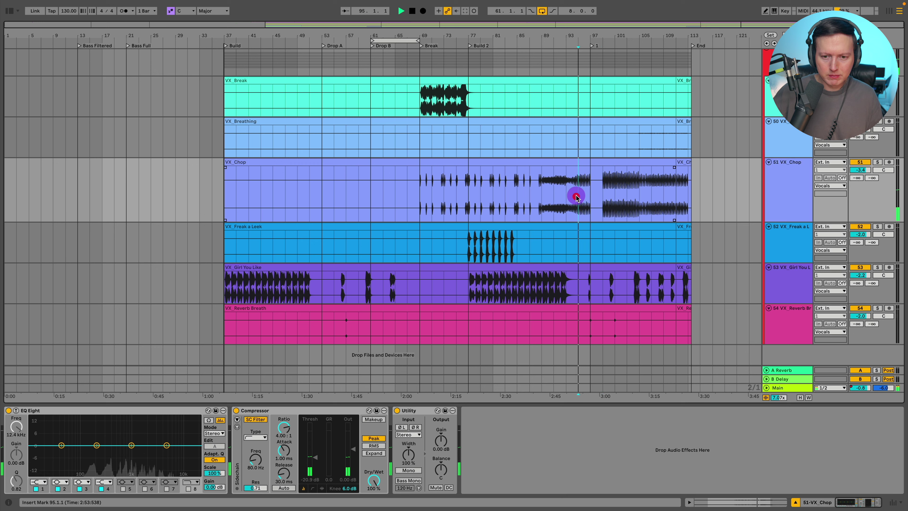
click(588, 191)
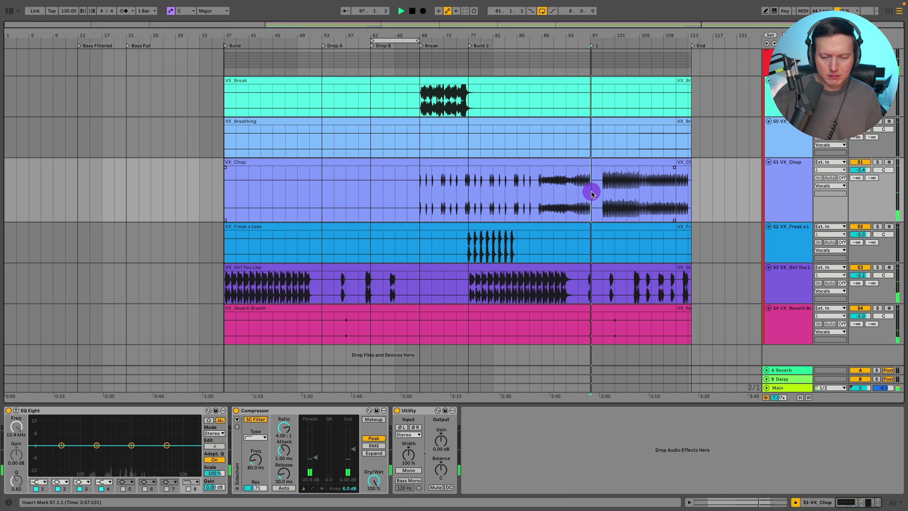
click(603, 191)
click(639, 188)
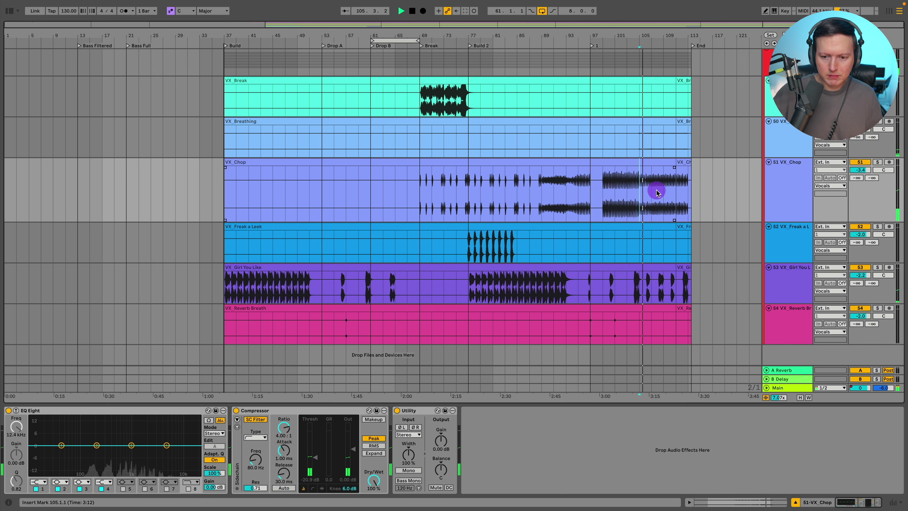
click(629, 242)
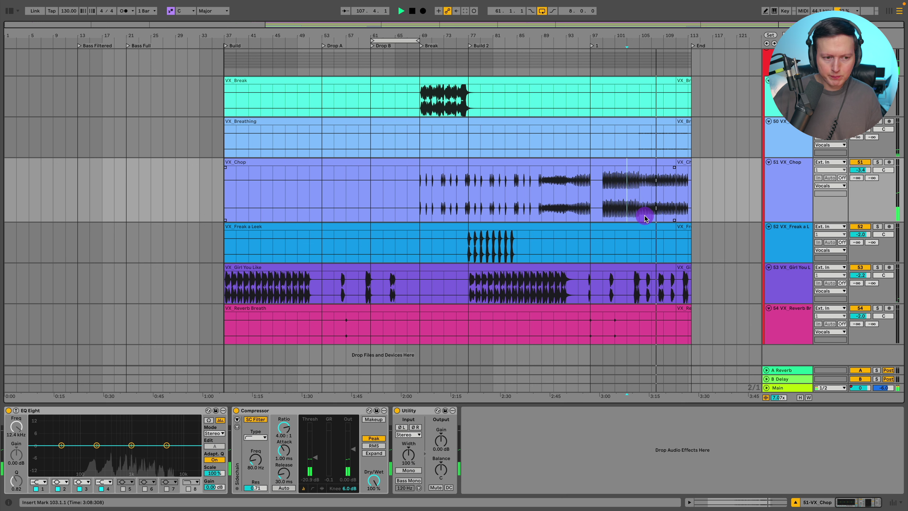
- Play VX_Freak a Leek from bar 77, first soloed and again with the solo cleared
click(467, 244)
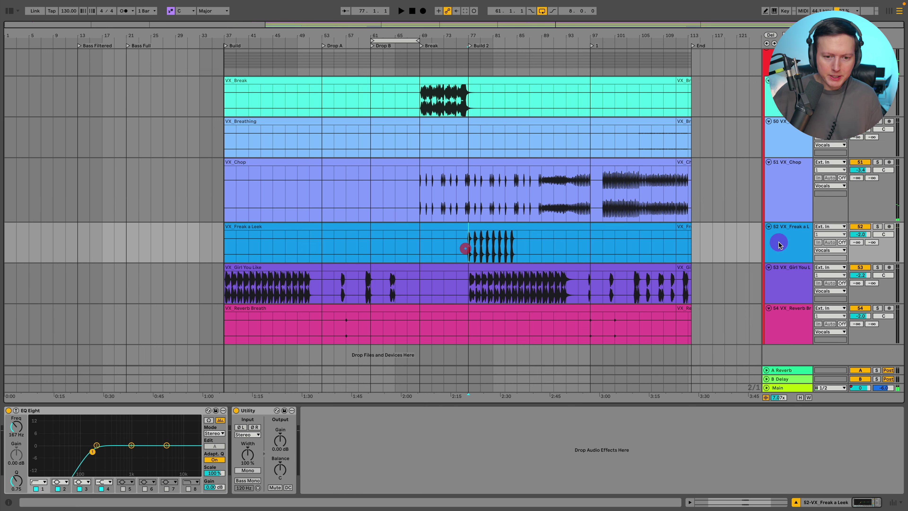
click(875, 227)
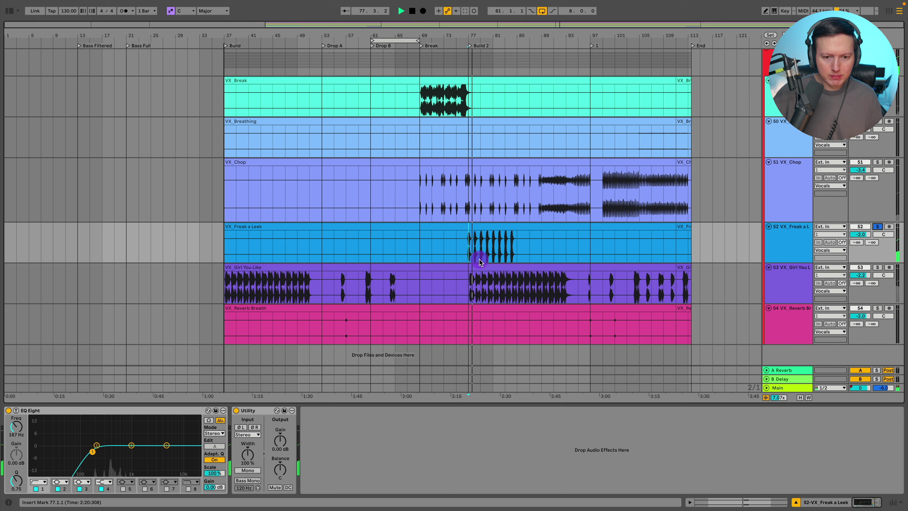
click(796, 236)
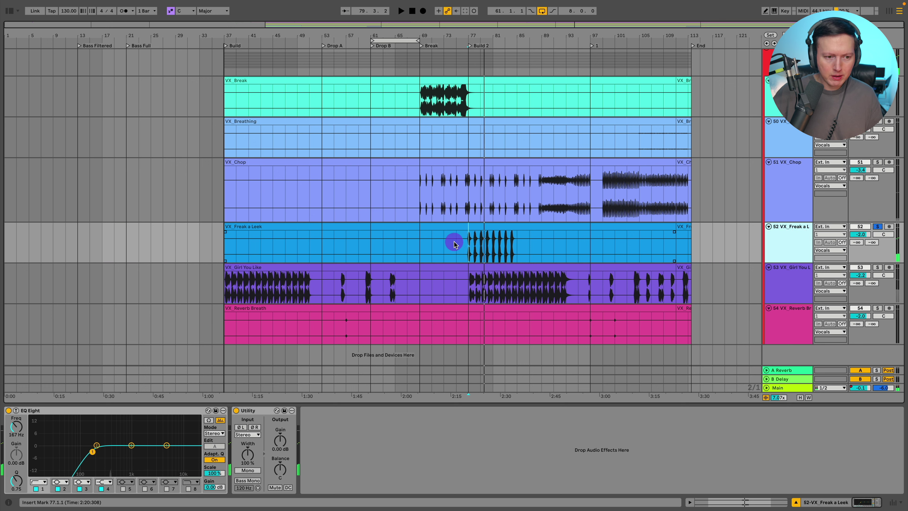
key(space)
click(875, 226)
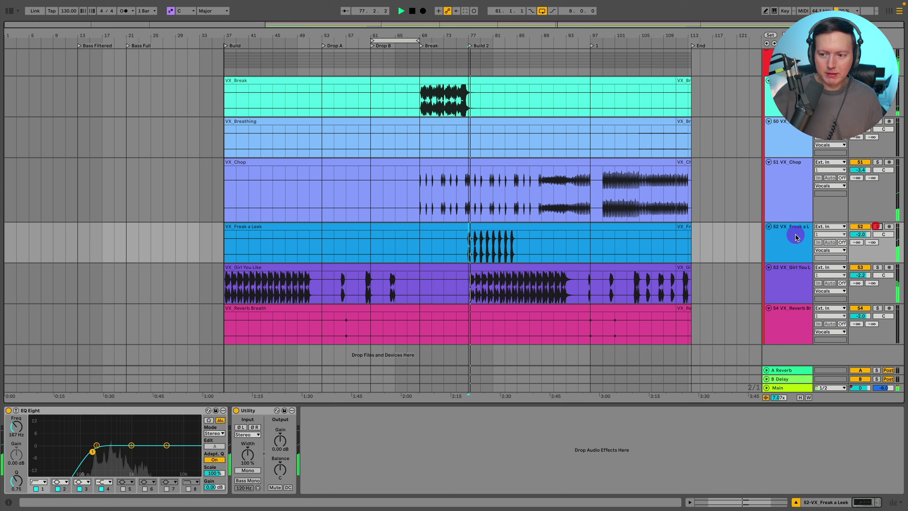
click(794, 234)
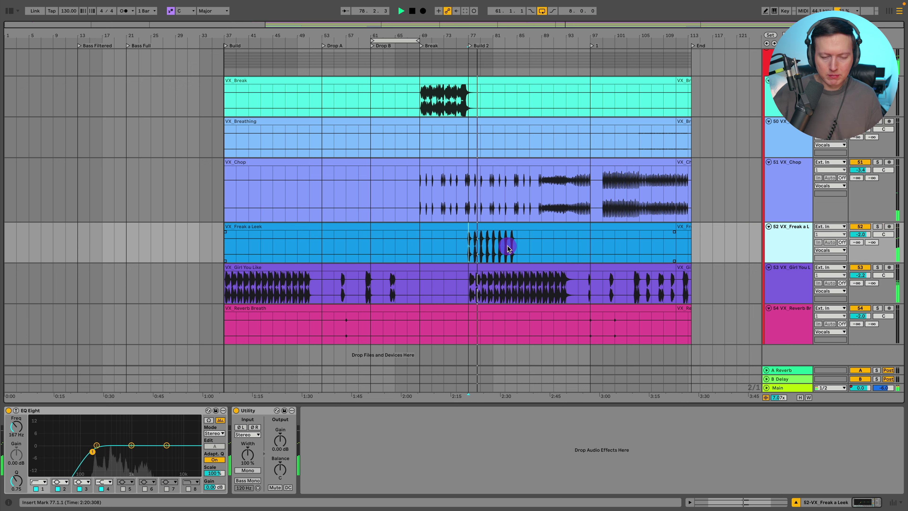
- Solo VX_Freak a Leek again, replay it from bar 77, and clear the solo during playback
click(862, 226)
click(781, 241)
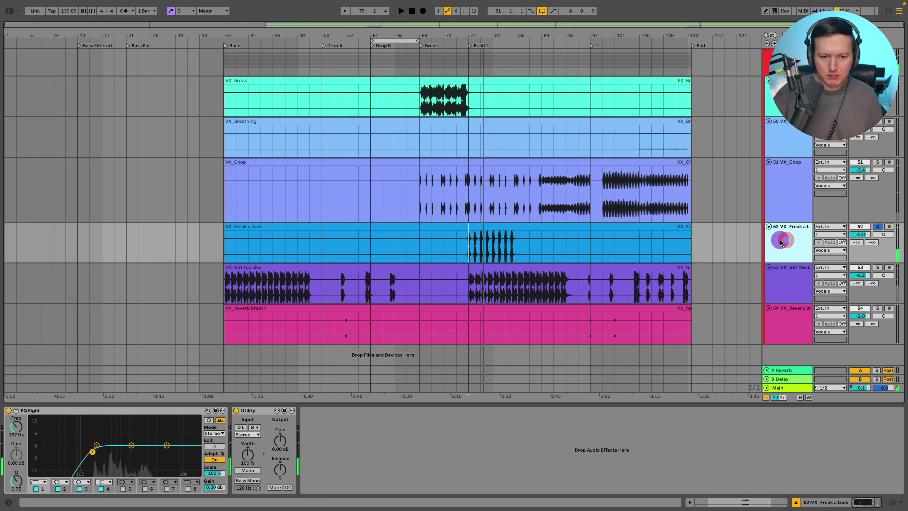
click(503, 243)
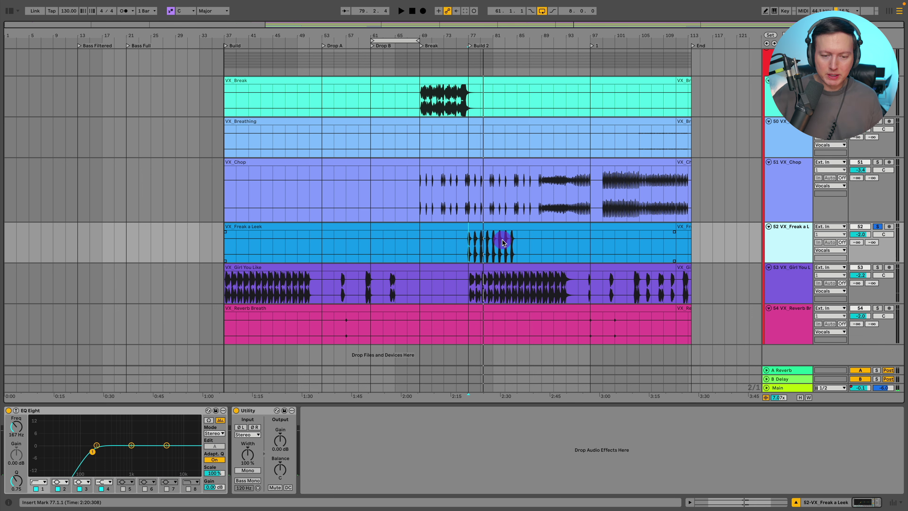
key(space)
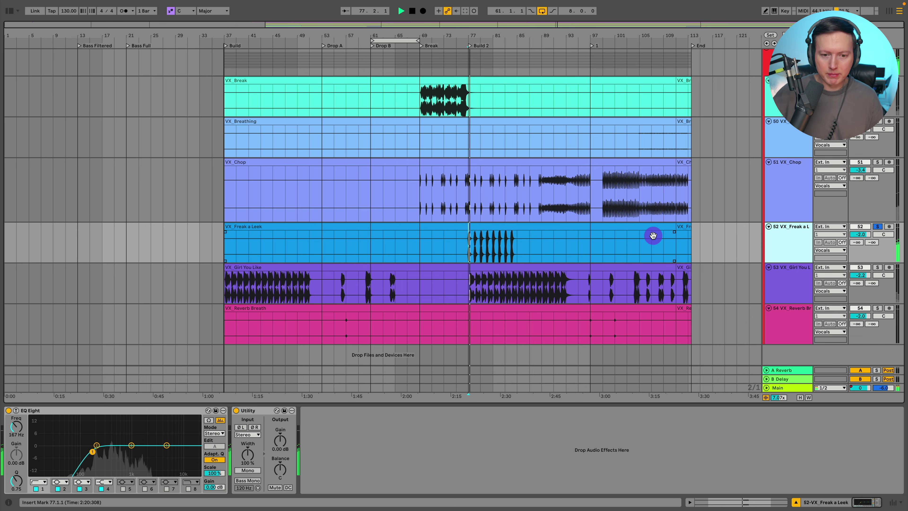
scroll(653, 236, up, 1)
click(878, 234)
- Play the break from bar 69, solo VX_Break, and select its range from bar 69 to 73
scroll(679, 236, up, 5)
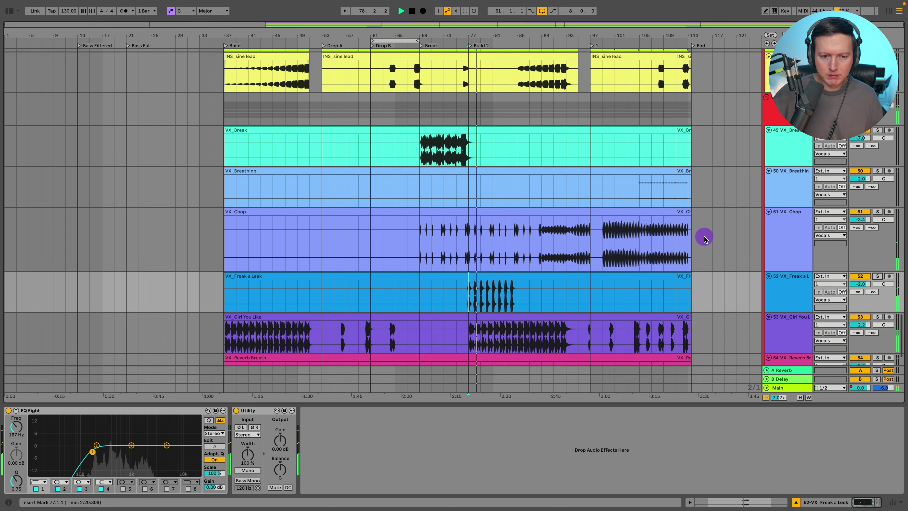
click(423, 148)
click(781, 140)
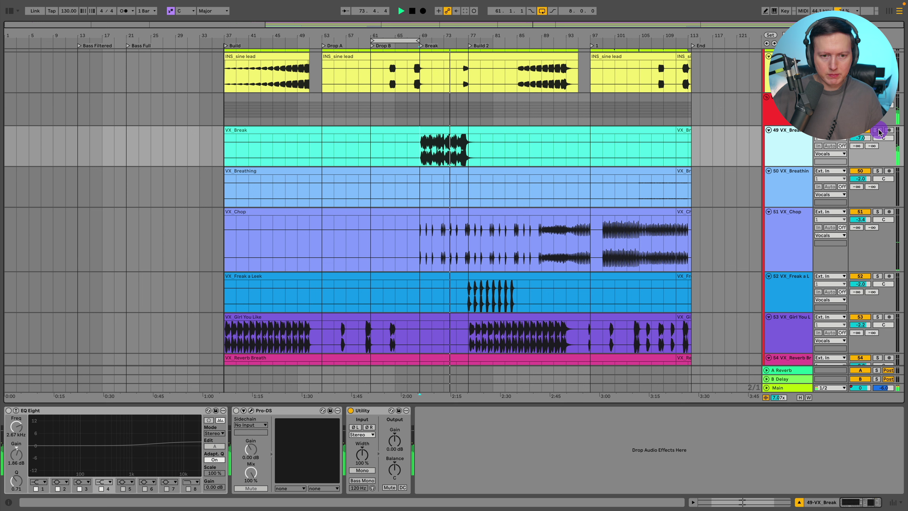
click(440, 154)
drag(418, 152, 442, 148)
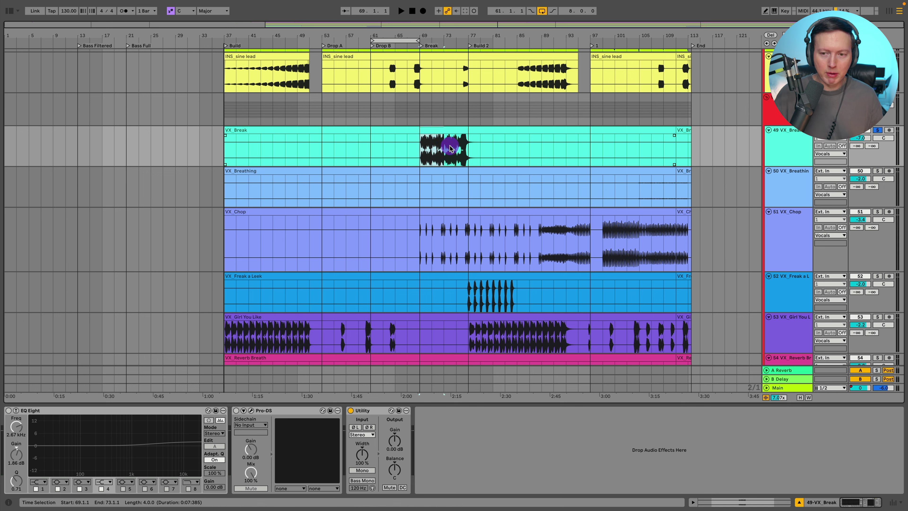
- Select VX_Break from bar 73 to 77 and play that range soloed
click(449, 148)
drag(439, 20, 453, 152)
key(space)
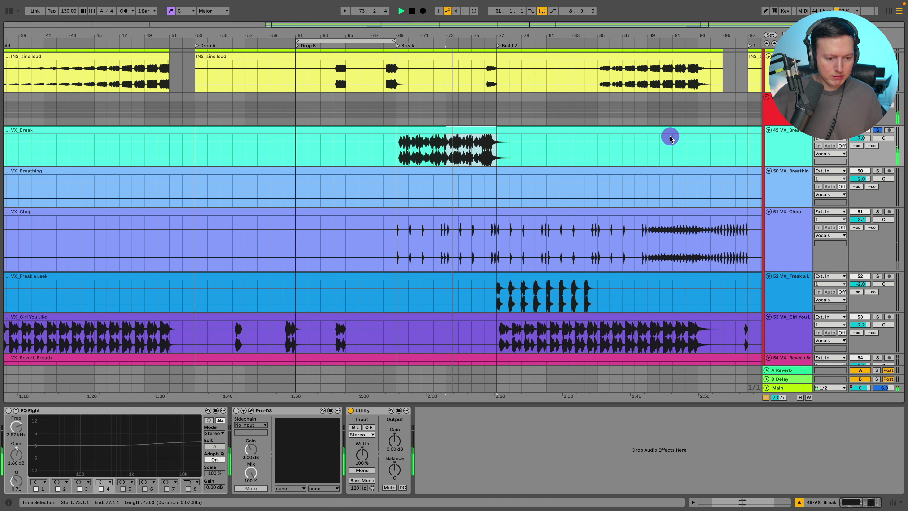
click(776, 136)
click(877, 130)
- Inspect the Pro-C 2 and Pro-Q 4 settings on the Vocals group, and close the Pro-Q 4 window
click(781, 111)
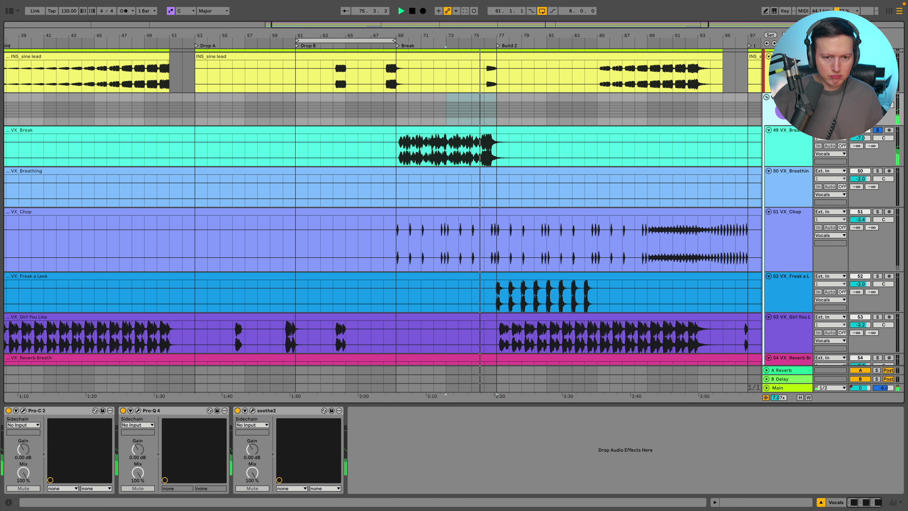
click(780, 143)
key(Up)
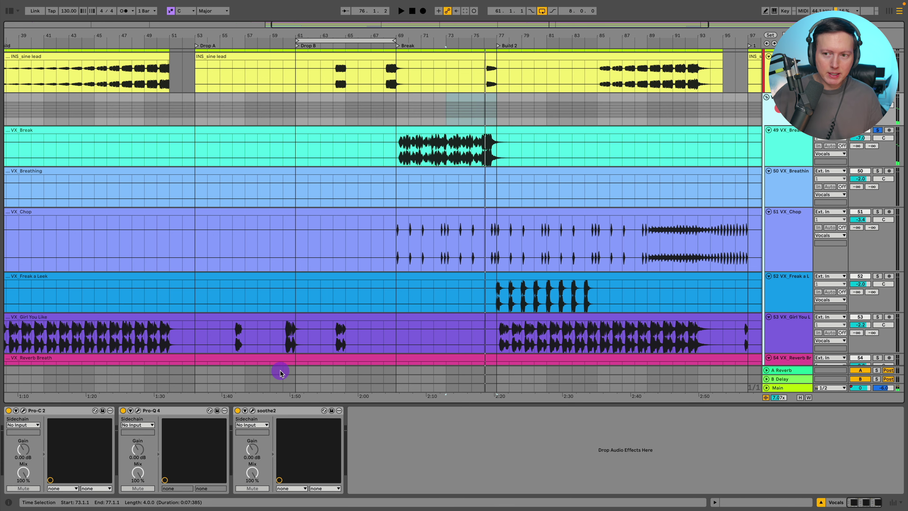
click(22, 411)
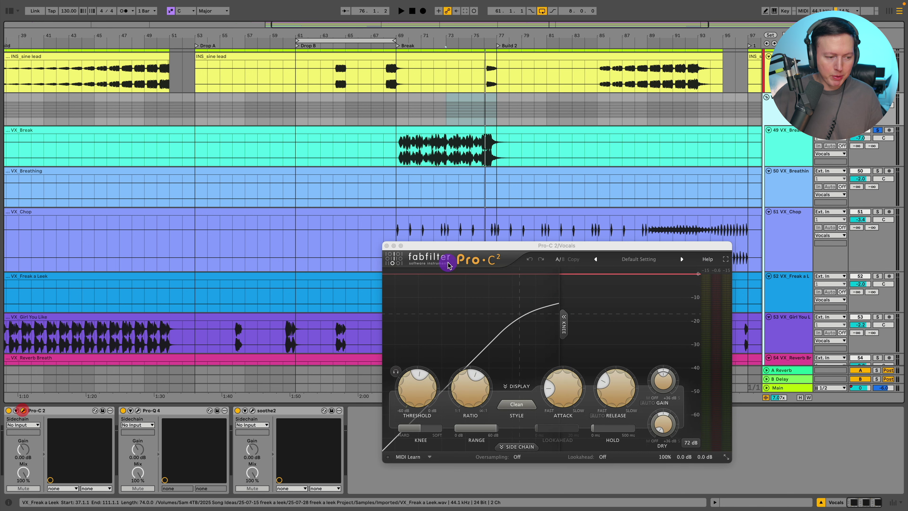
drag(485, 250, 325, 129)
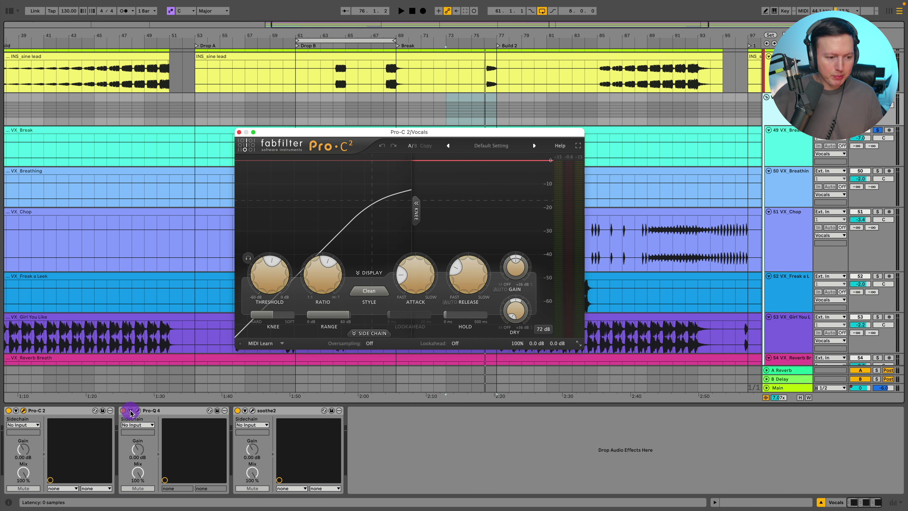
click(138, 410)
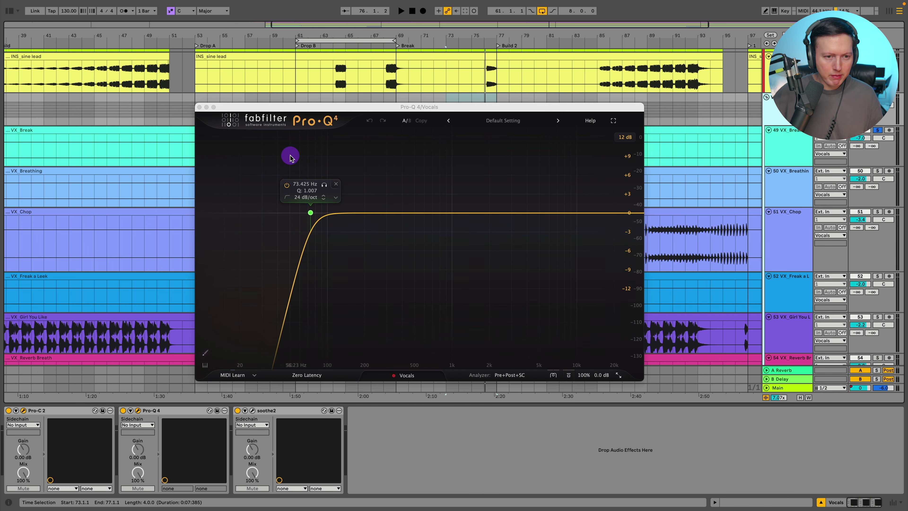
click(199, 107)
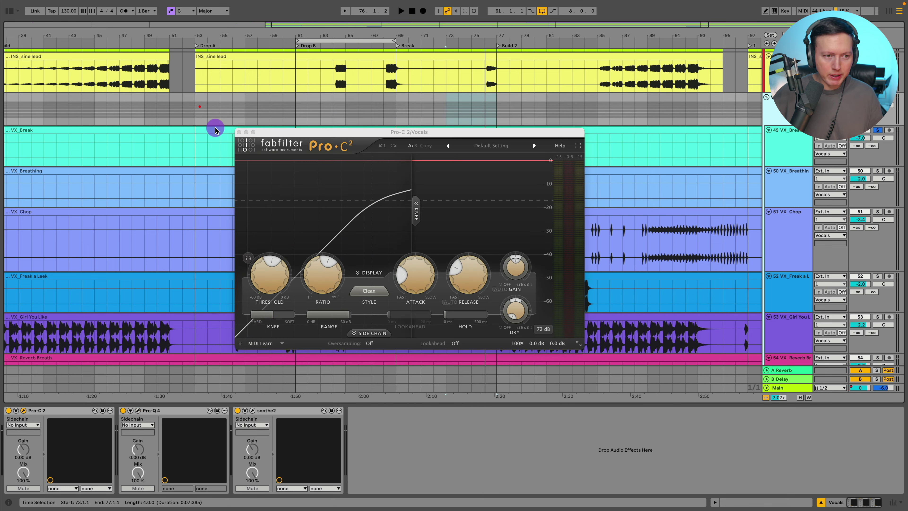
- Open soothe2 on the Vocals group, toggle it off and on during playback, and close the soothe2 and Pro-C 2 windows
click(252, 410)
key(space)
drag(308, 192, 336, 63)
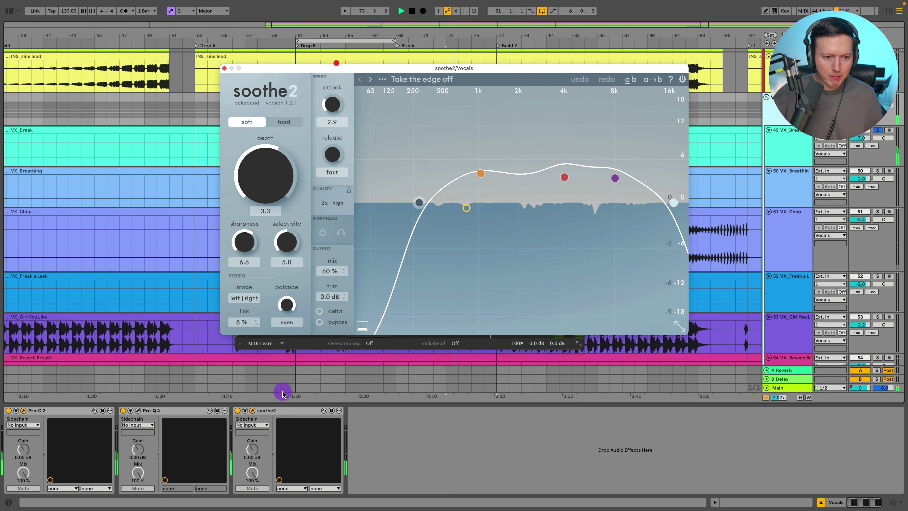
click(236, 411)
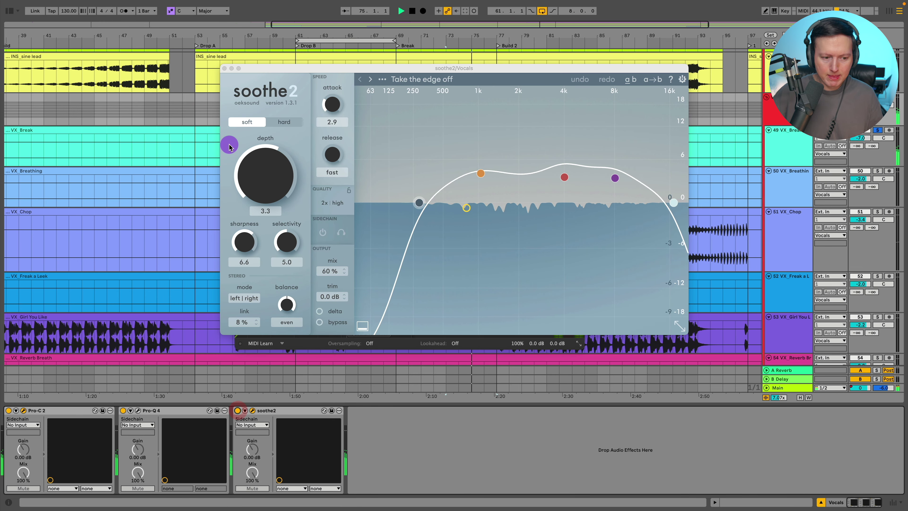
click(224, 68)
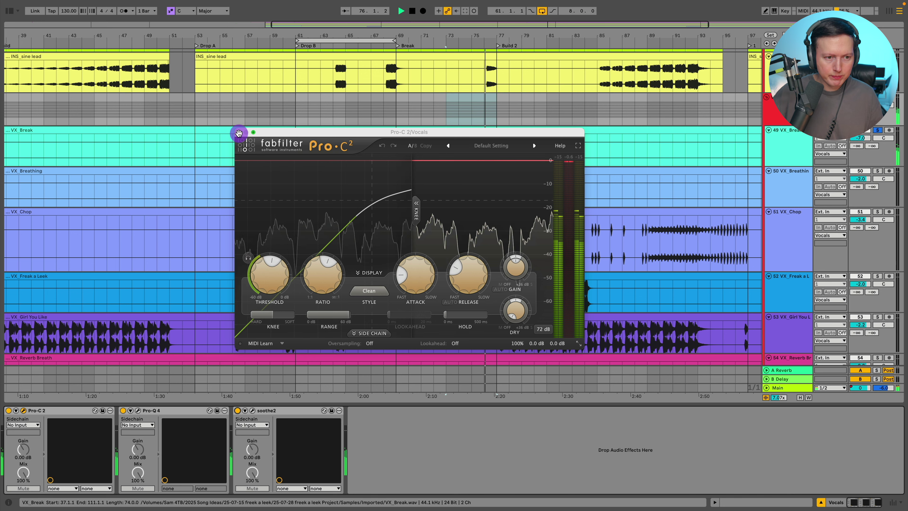
click(239, 133)
- Clear the VX_Break solo and collapse the Vocals and References groups to show the whole arrangement as a compact overview
click(877, 130)
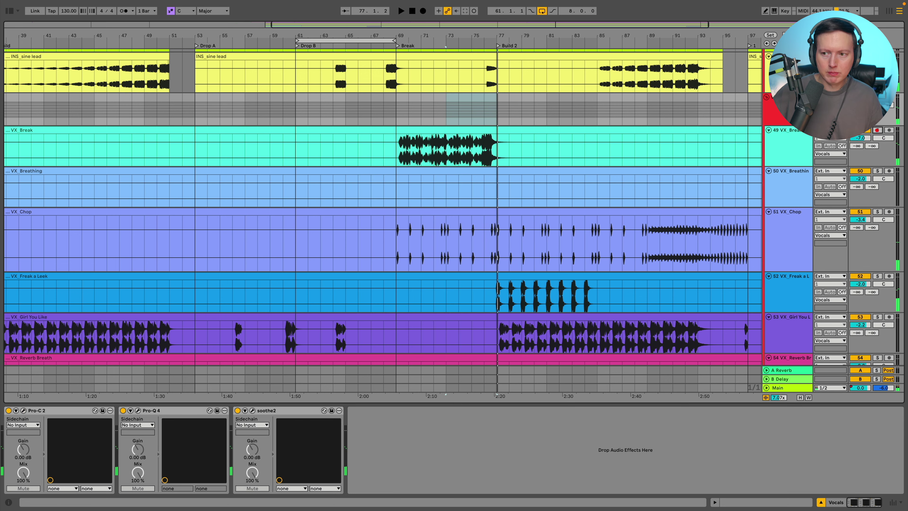
click(765, 97)
click(764, 97)
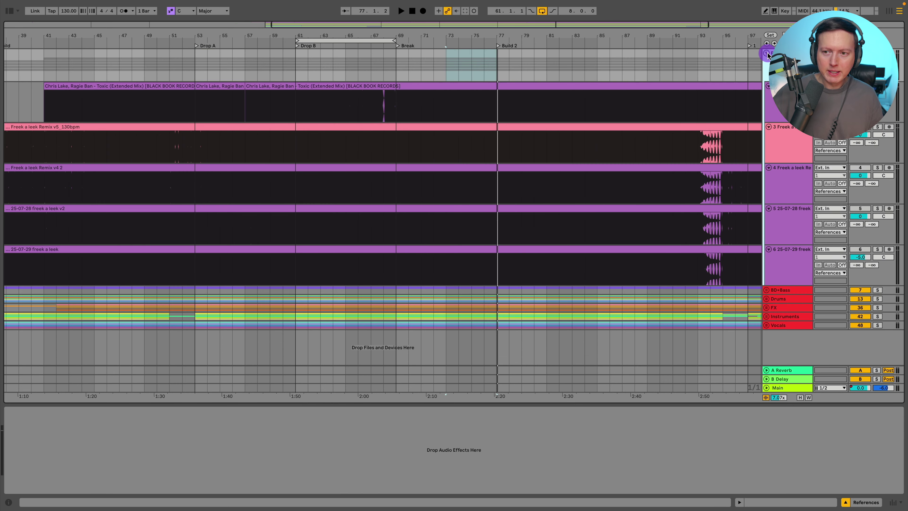
click(767, 55)
drag(668, 45, 529, 72)
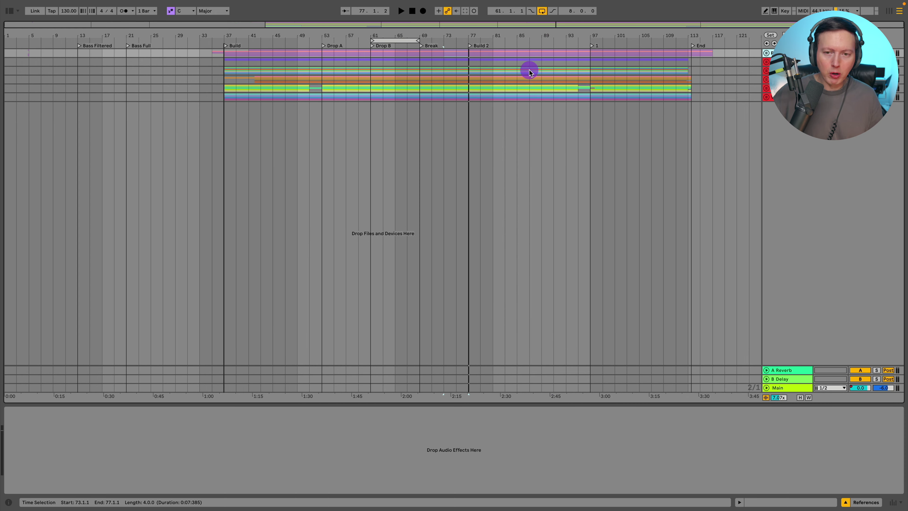
- Select the Instruments and Vocals groups from bar 37 to bar 113
click(224, 92)
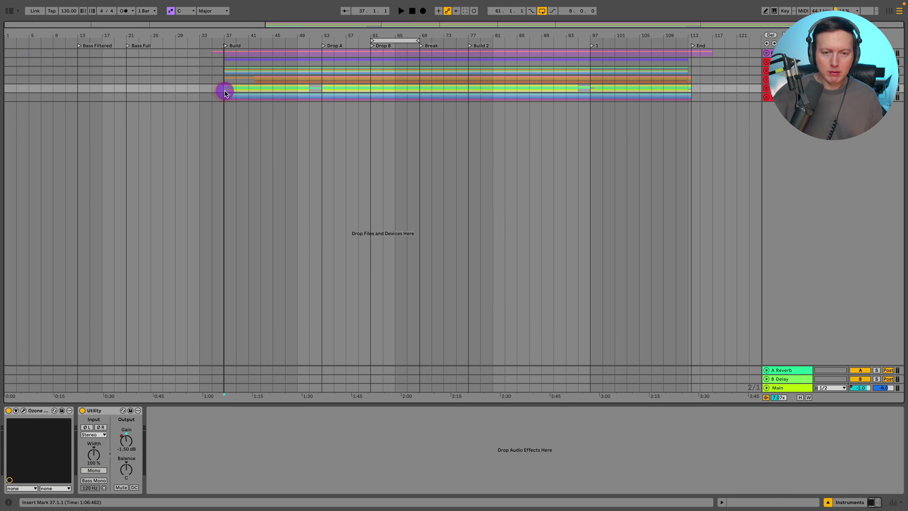
drag(220, 92, 684, 92)
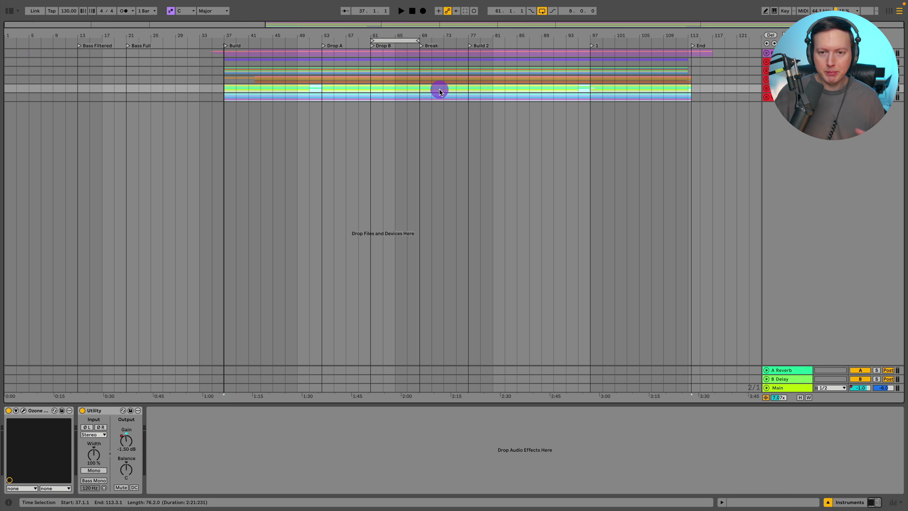
- Expand the Vocals group and play the full mix from bar 99
click(767, 98)
click(590, 108)
key(space)
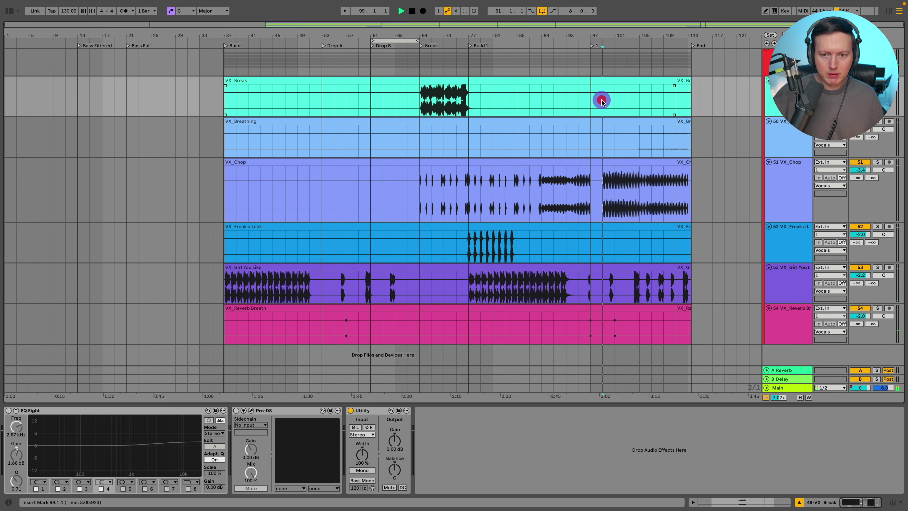
click(597, 189)
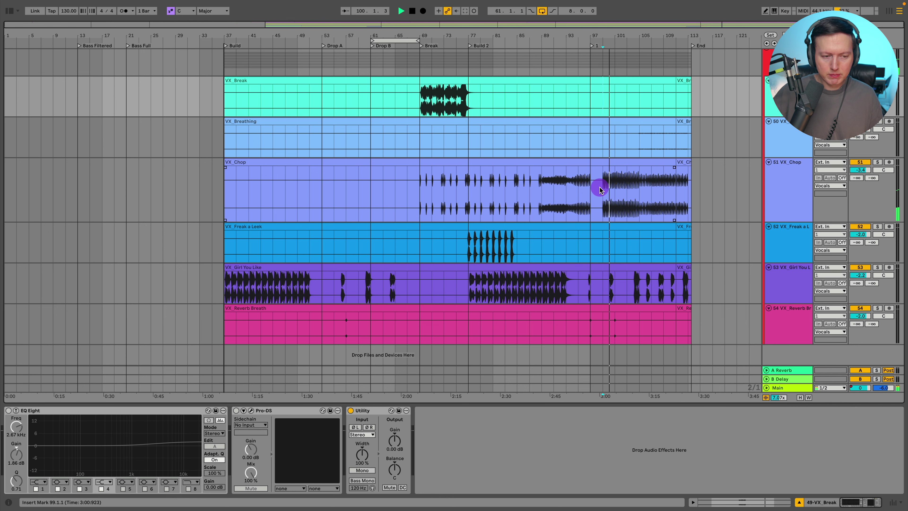
- Display the Main track's device chain and stop playback
click(789, 321)
click(786, 387)
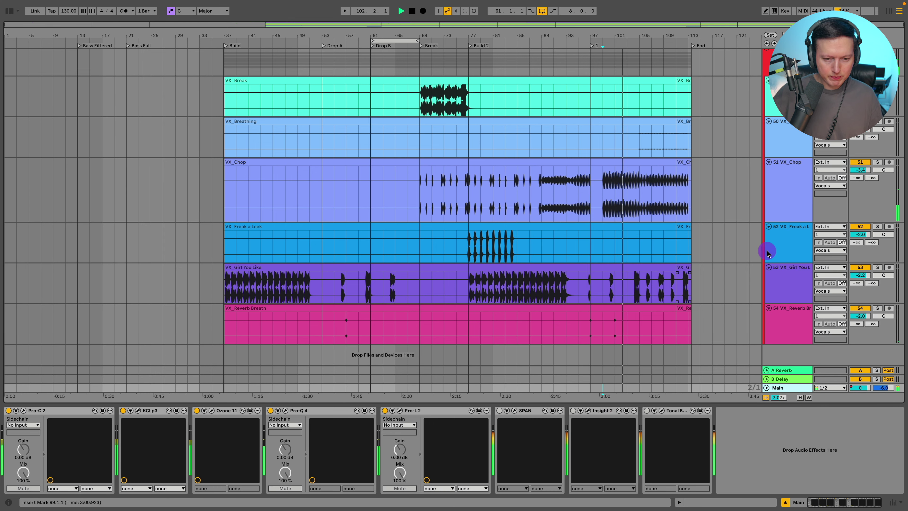
scroll(753, 249, up, 3)
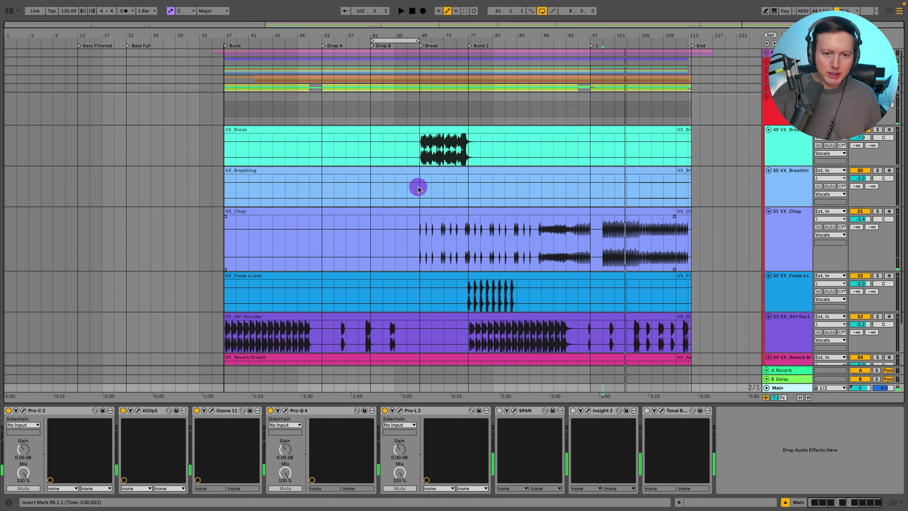
- Look over the vocal tracks and the synth tracks inside the Instruments group, leaving the Instruments group collapsed
scroll(418, 214, down, 3)
scroll(543, 242, up, 3)
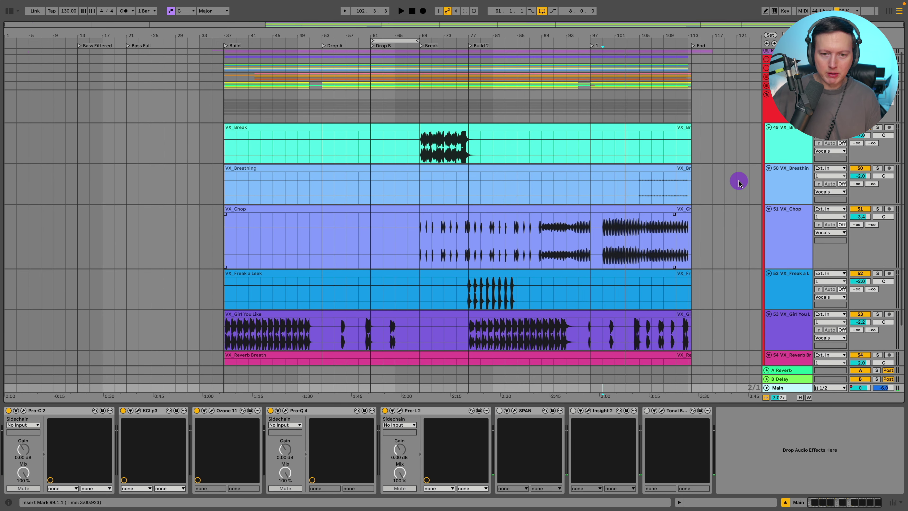
scroll(550, 197, down, 3)
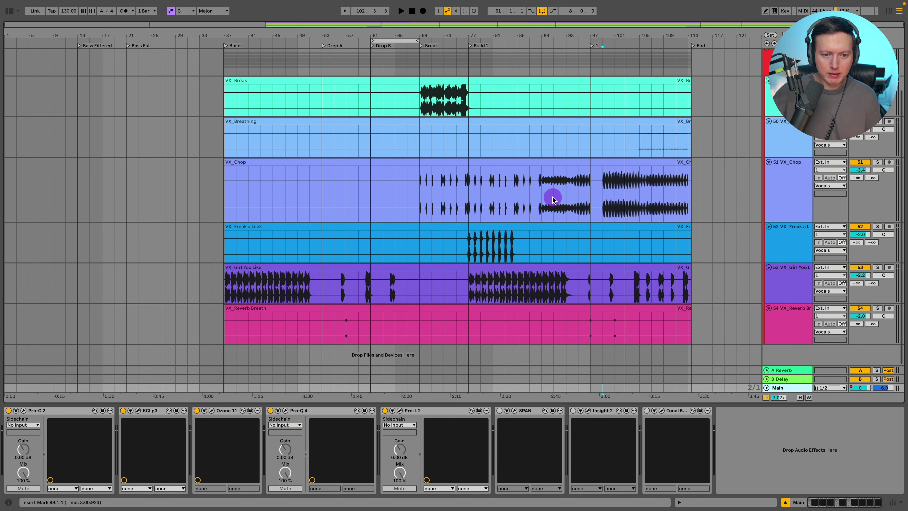
scroll(705, 145, up, 3)
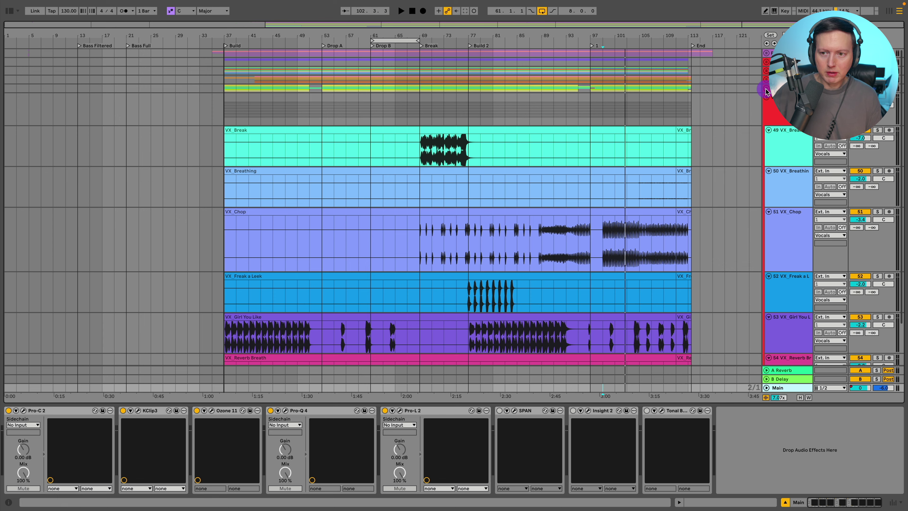
click(766, 90)
scroll(571, 134, down, 3)
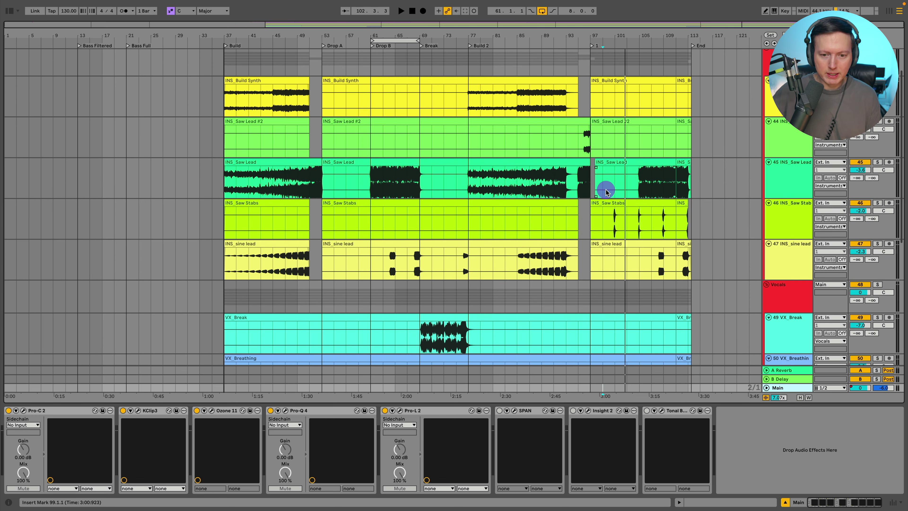
scroll(606, 192, down, 2)
scroll(719, 202, up, 4)
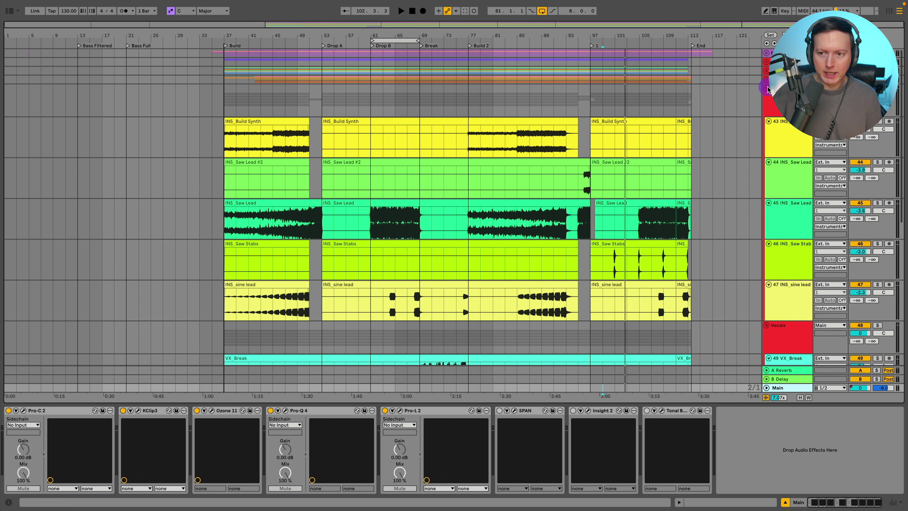
click(768, 89)
click(764, 80)
click(765, 81)
click(765, 96)
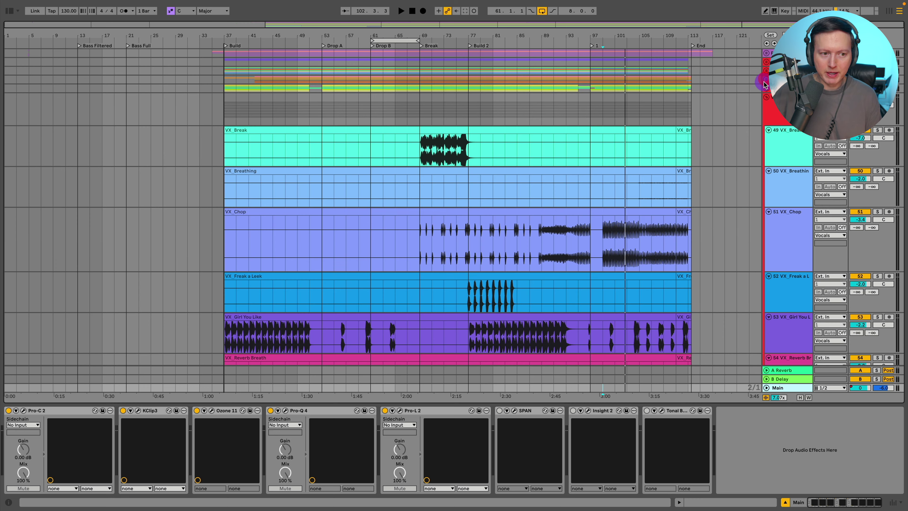
- Expand the Drums group and reduce the waveform vertical zoom to 1.10x to compare the levels of its tracks
click(765, 72)
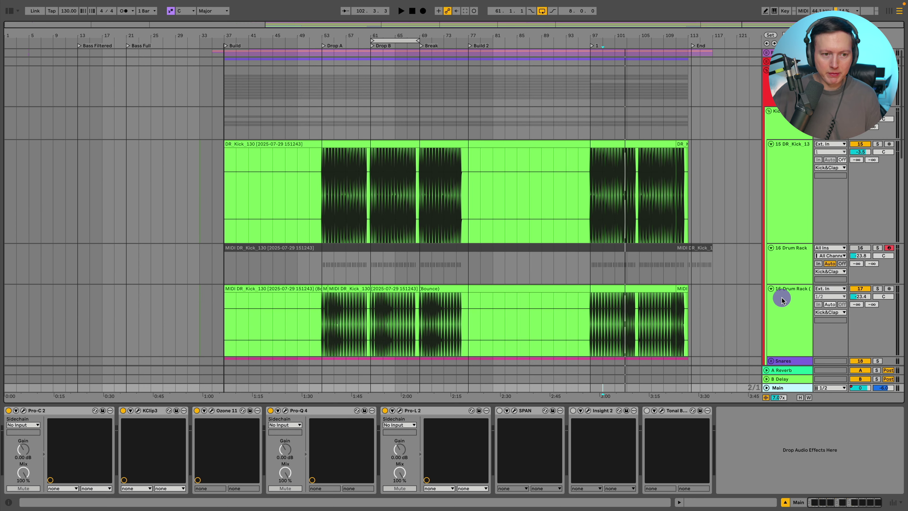
drag(772, 402, 772, 417)
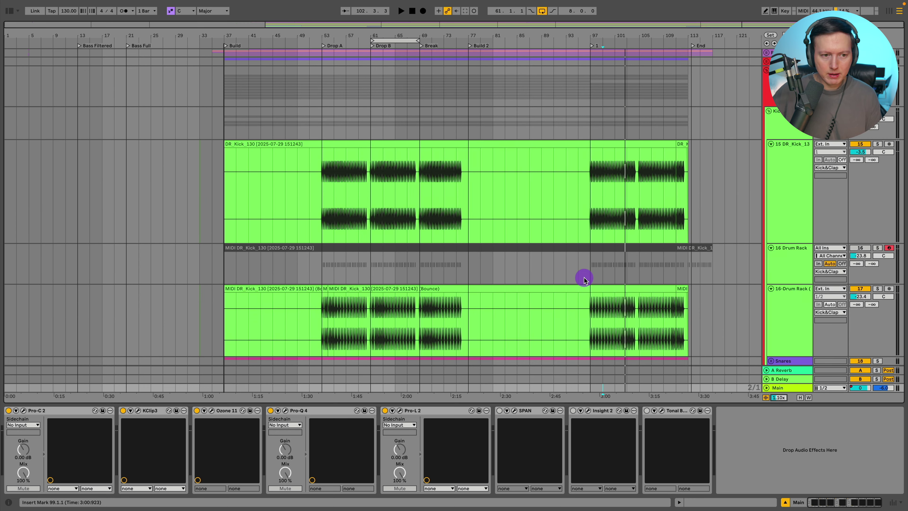
scroll(586, 282, down, 5)
scroll(587, 282, down, 6)
scroll(636, 268, up, 1)
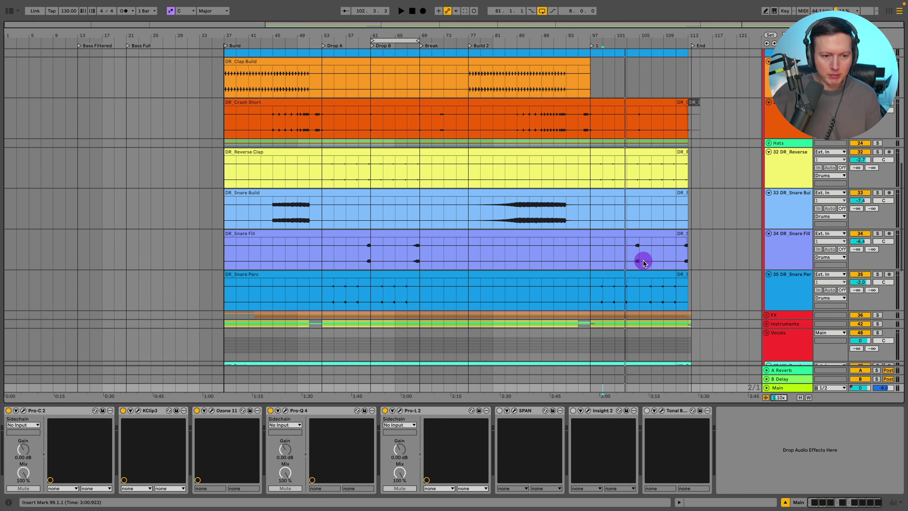
- Expand the Hats group to examine its hat, ride and top loop tracks, and collapse it again
click(767, 149)
scroll(607, 154, down, 5)
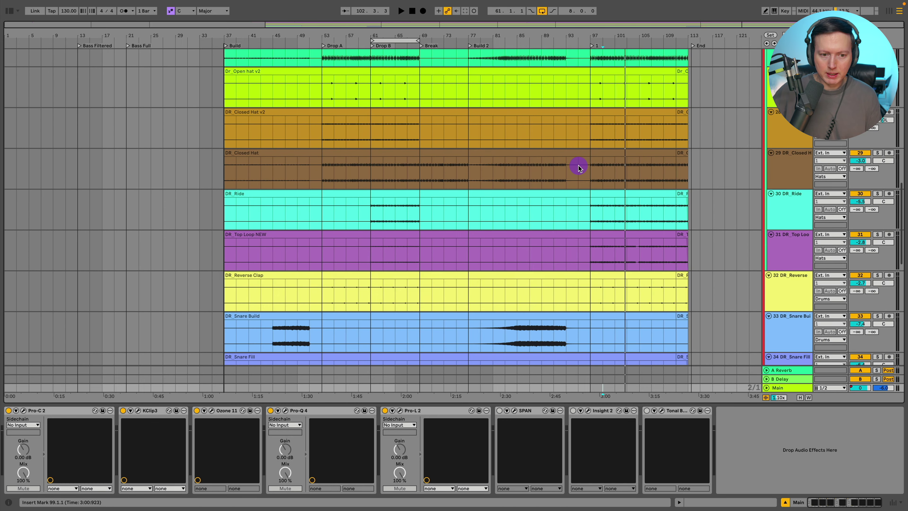
scroll(774, 184, up, 7)
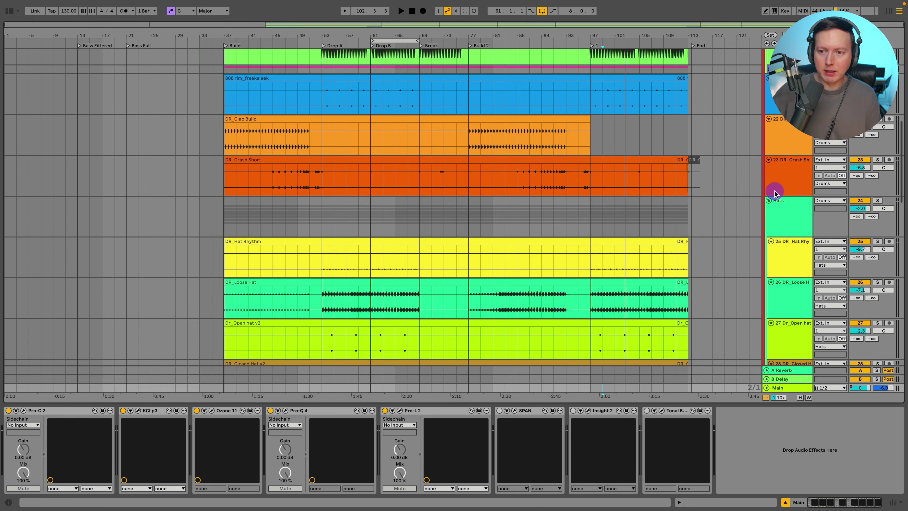
click(768, 201)
- Collapse the Kick&Clap group and display the device chains of the Drums and BD+Bass groups
scroll(777, 188, up, 5)
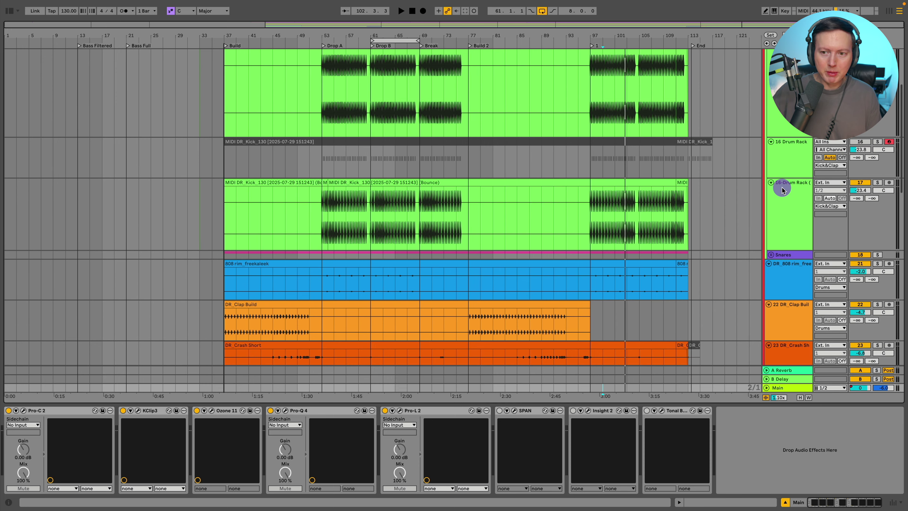
scroll(785, 256, up, 1)
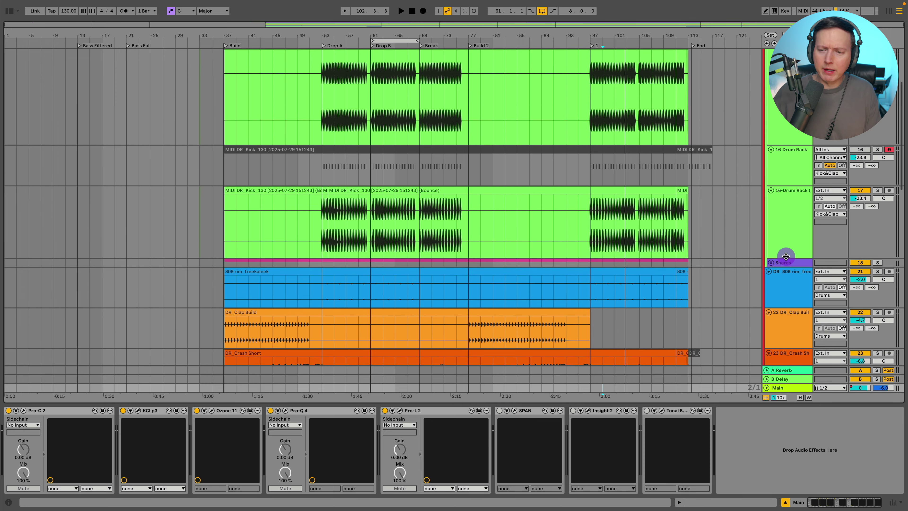
scroll(786, 259, up, 5)
click(784, 125)
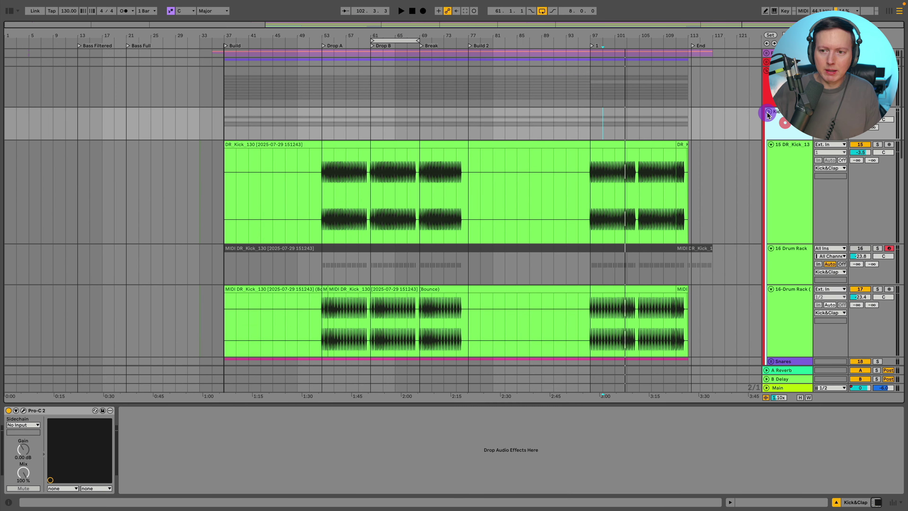
click(768, 111)
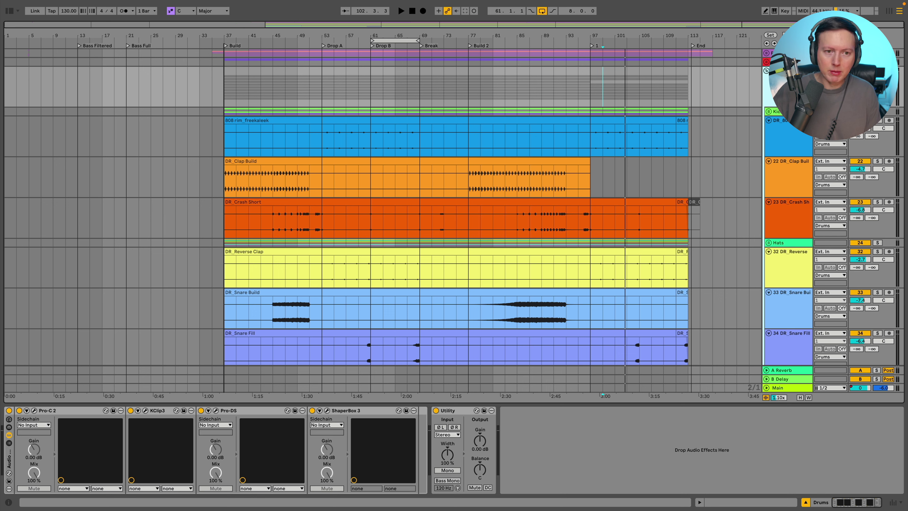
click(788, 62)
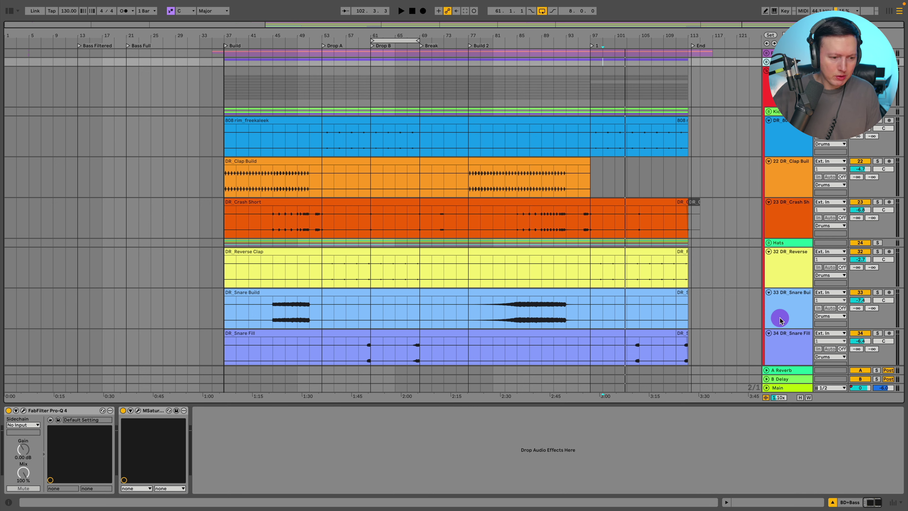